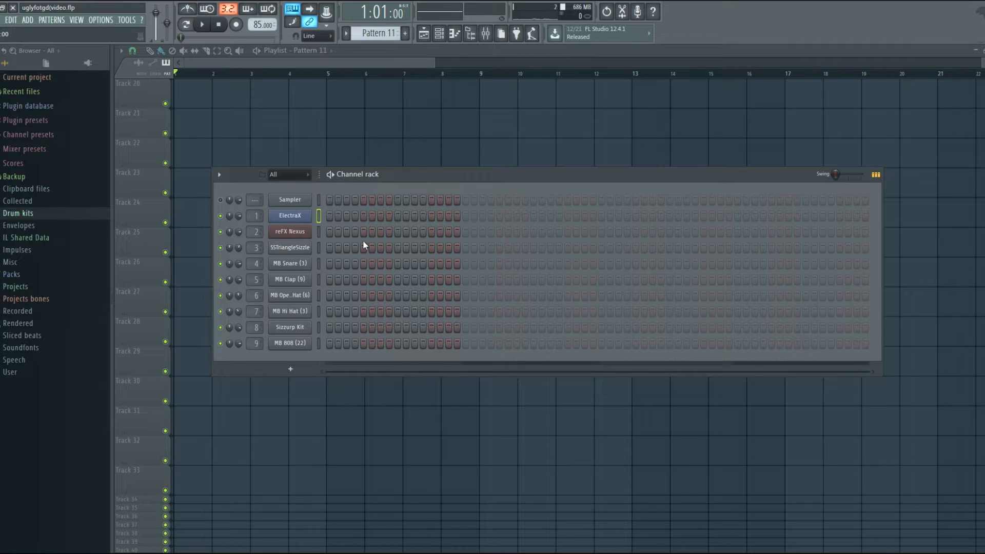
Audition the channel rack's instruments, from ElectraX down to MB 808 (22), by playing notes on each
key("v")
key("v")
key("v")
key("v")
key("v")
key("b")
key("b")
key("b")
left_click(317, 296)
key("b")
left_click(319, 310)
key("b")
key("b")
key("v")
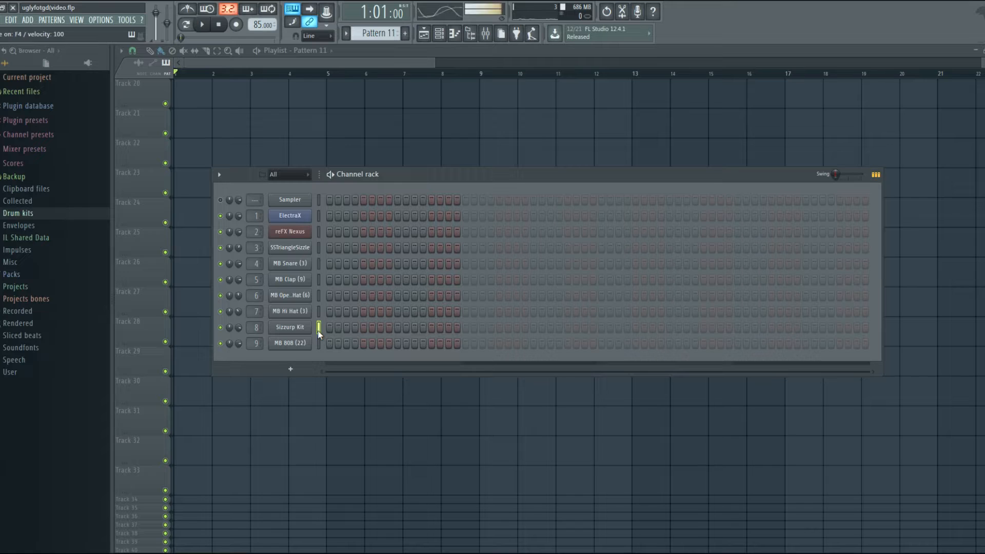
left_click(318, 343)
key("m")
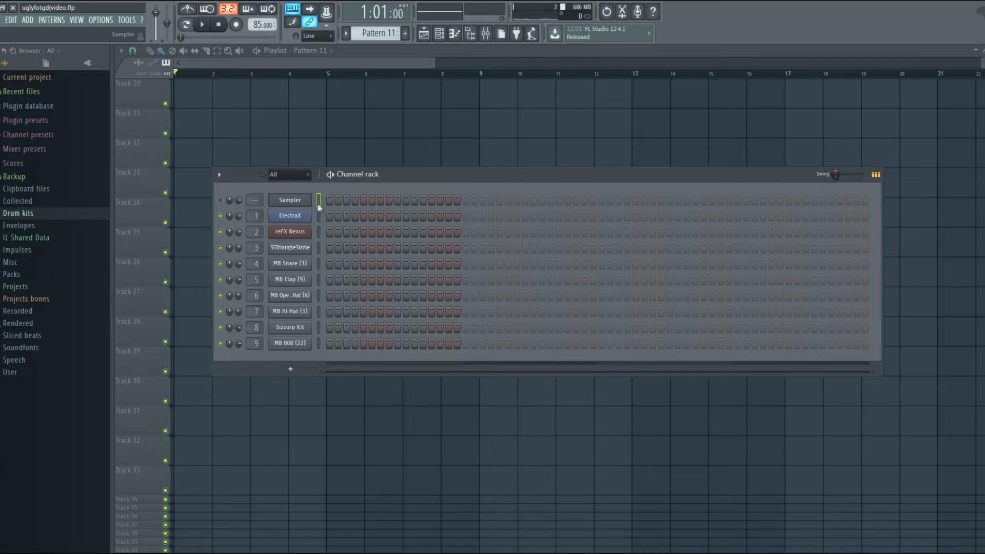
Paste the C5 to A#5 scale notes into the Sampler's piano roll and repeat them in the octaves down to C2
key("F7")
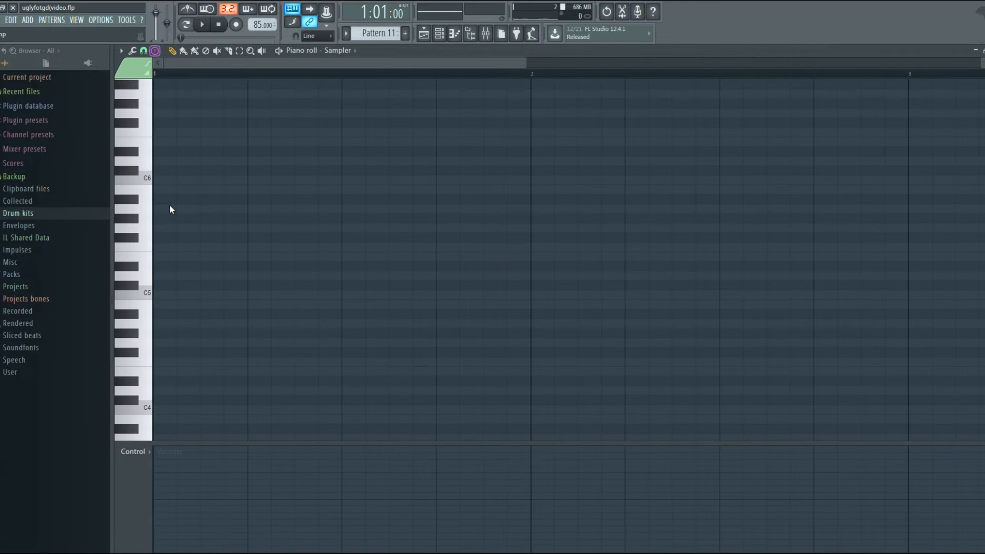
key("ctrl+v")
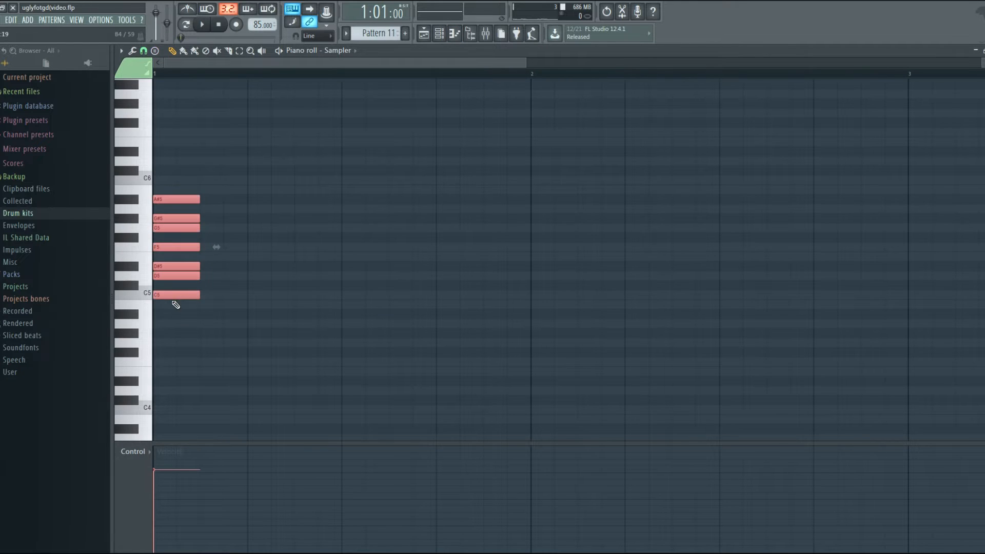
mouse_move(158, 297)
left_mouse_down()
mouse_move(164, 412)
mouse_move(231, 447)
mouse_move(171, 351)
mouse_move(169, 331)
mouse_move(209, 519)
mouse_move(165, 335)
left_mouse_up()
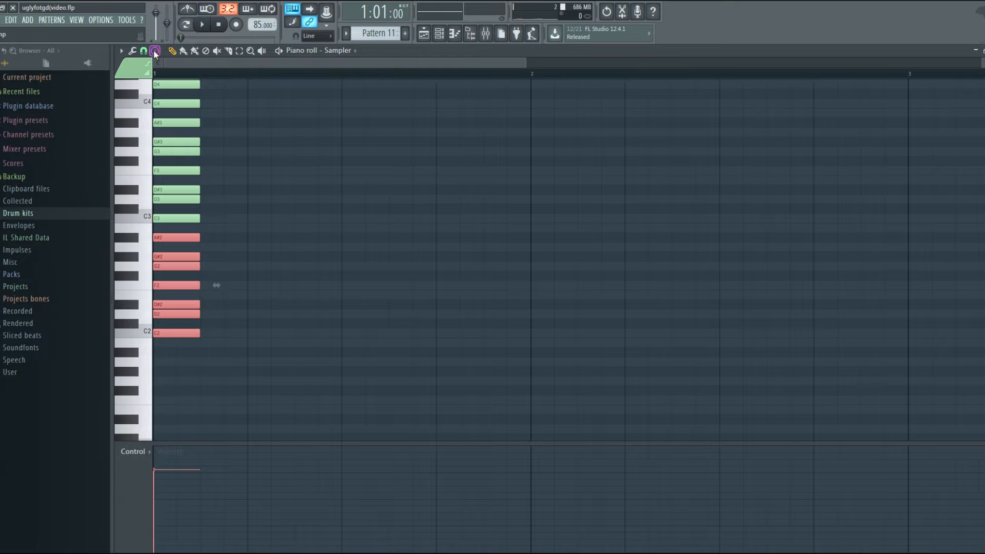
Copy the Sampler's scale notes into the higher octaves up to A#8, removing the stray C#7 note
mouse_move(196, 334)
left_mouse_down()
mouse_move(217, 452)
mouse_move(169, 326)
mouse_move(193, 341)
mouse_move(167, 350)
mouse_move(163, 238)
mouse_move(248, 195)
mouse_move(164, 113)
mouse_move(165, 122)
left_mouse_up()
scroll(233, 372, "up", 10)
scroll(203, 158, "up", 3)
left_click_drag(186, 197, 251, 130)
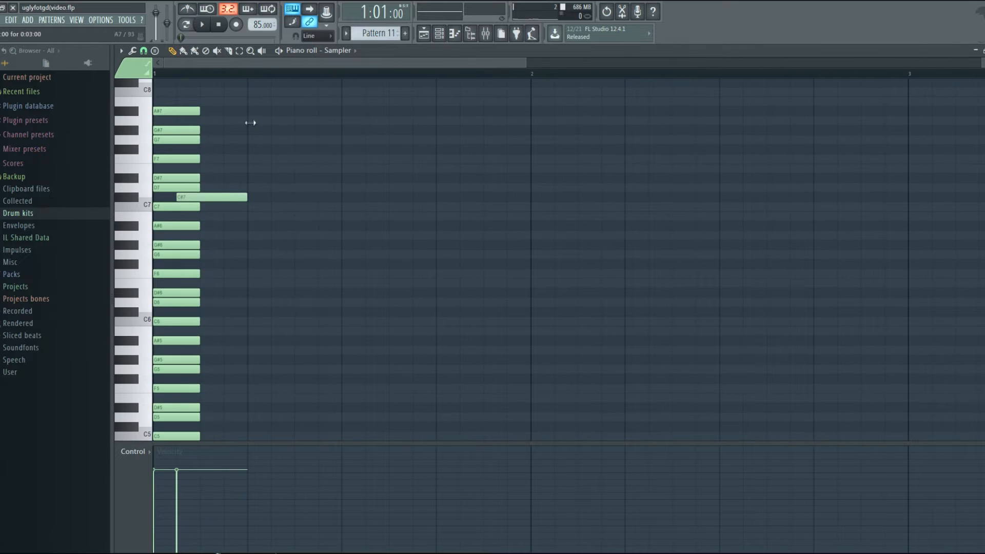
right_click(202, 197)
mouse_move(186, 207)
left_mouse_down()
mouse_move(216, 173)
mouse_move(162, 92)
left_mouse_up()
scroll(210, 188, "up", 3)
Lengthen all of the Sampler's scale notes to four full bars and deselect them
key("ctrl+a")
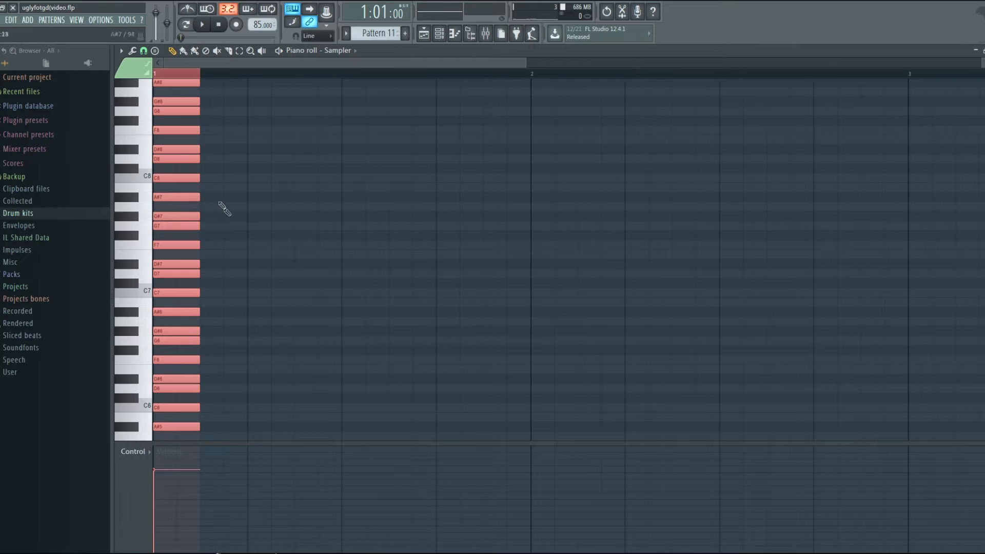
scroll(263, 258, "down", 3)
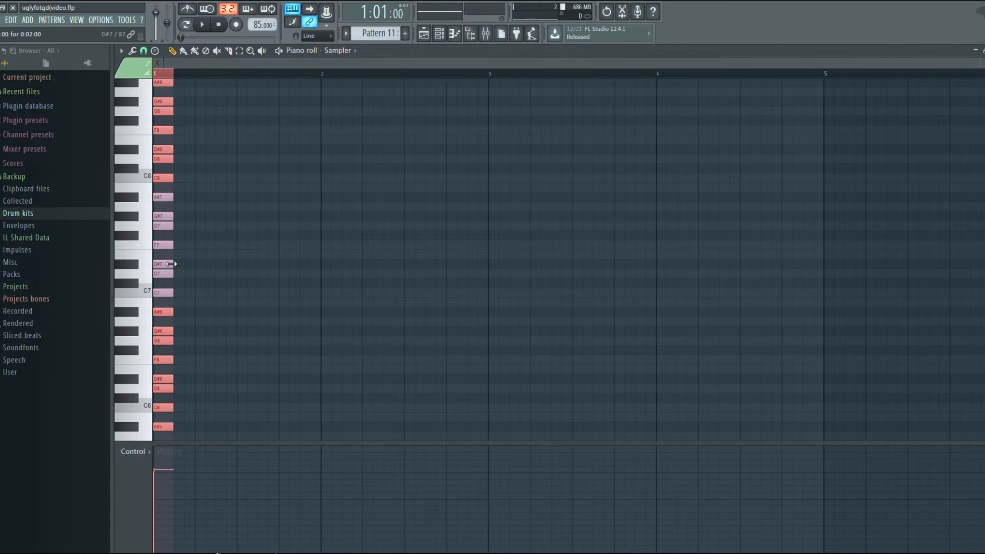
left_click_drag(171, 263, 820, 288)
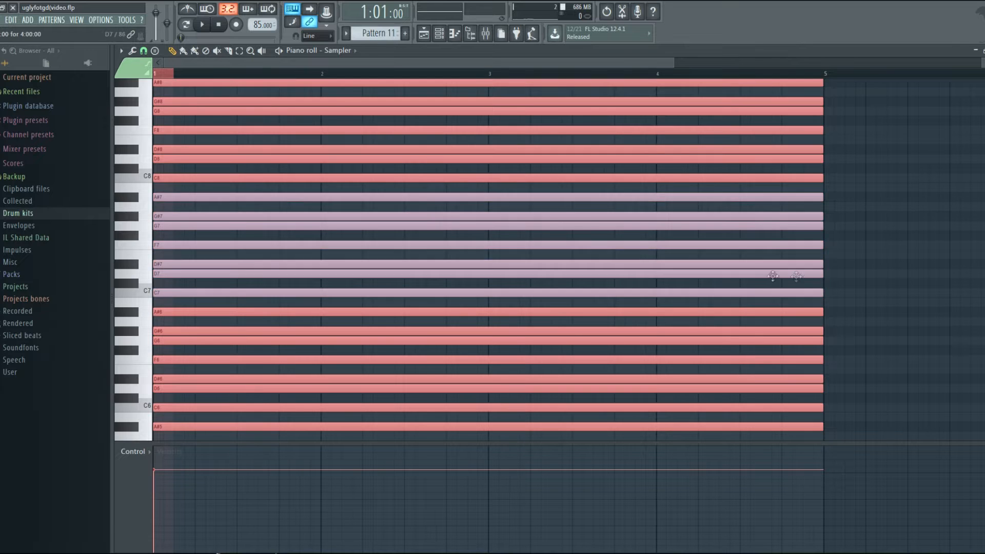
left_click(170, 77)
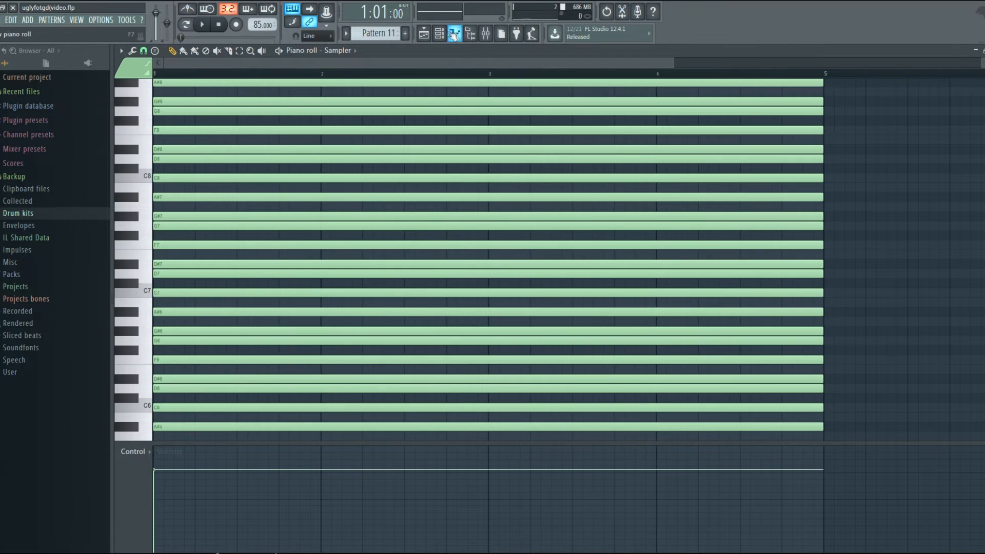
In the ElectraX piano roll, place an opening chord of D5, F5, G#5 and C6 at bar 1
left_click(442, 34)
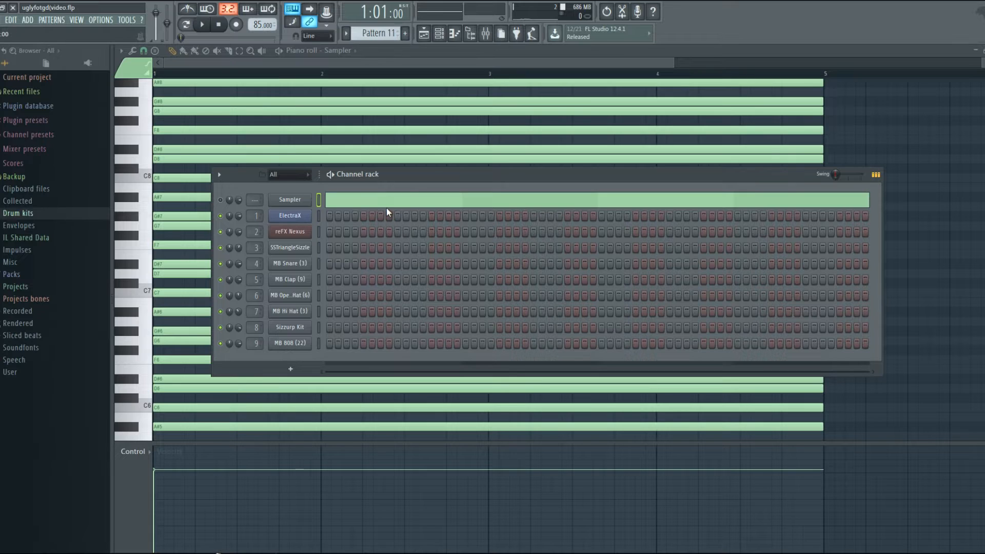
left_click(309, 217)
scroll(286, 260, "up", 1)
left_click(158, 237)
left_click(159, 275)
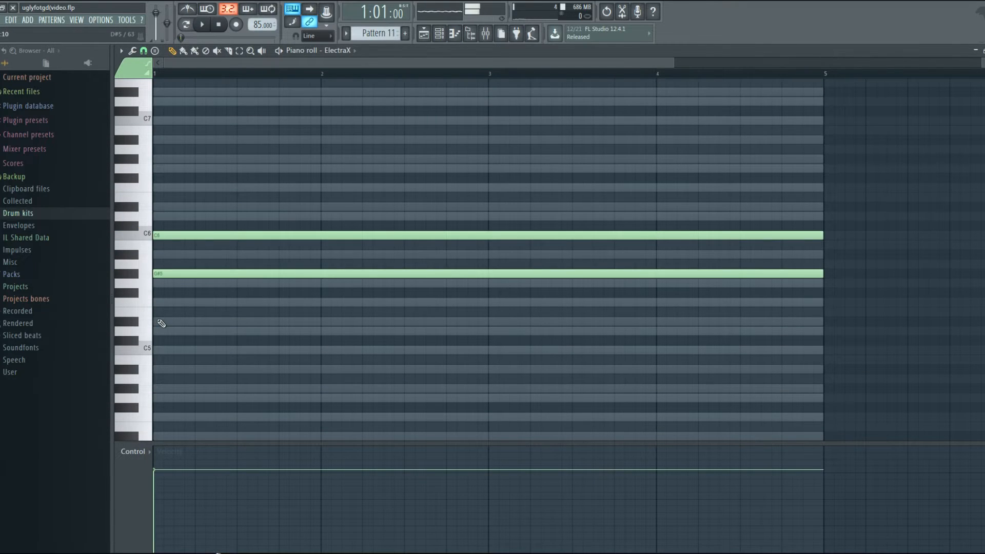
left_click(158, 321)
left_click(157, 302)
right_click(158, 321)
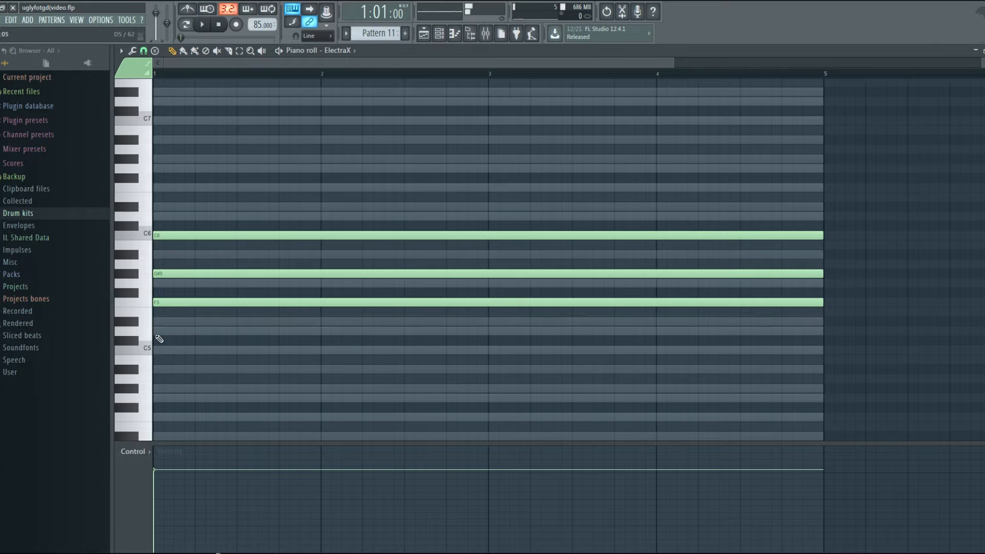
left_click(156, 332)
Play back the opening ElectraX chord in pattern mode
key("space")
key("space")
key("space")
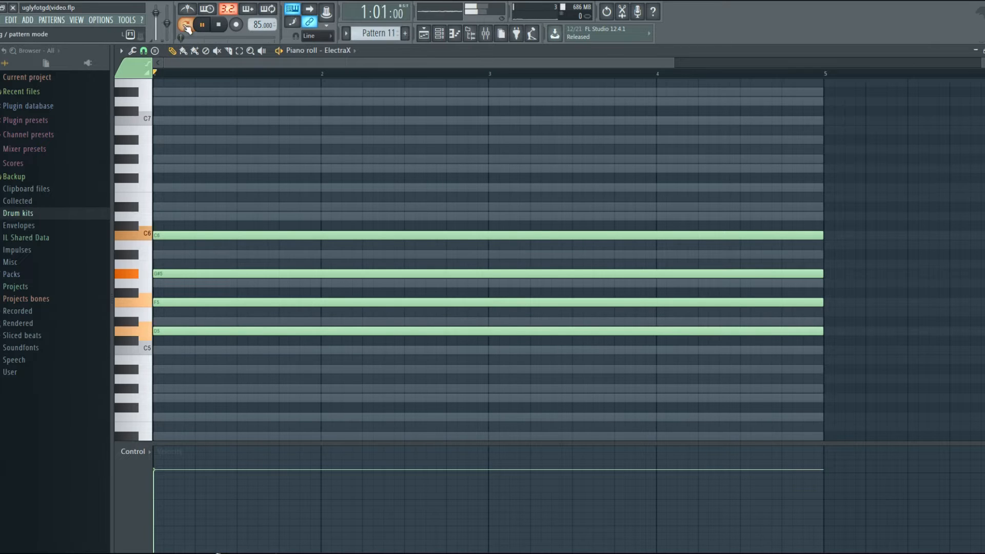
key("space")
key("space")
key("space")
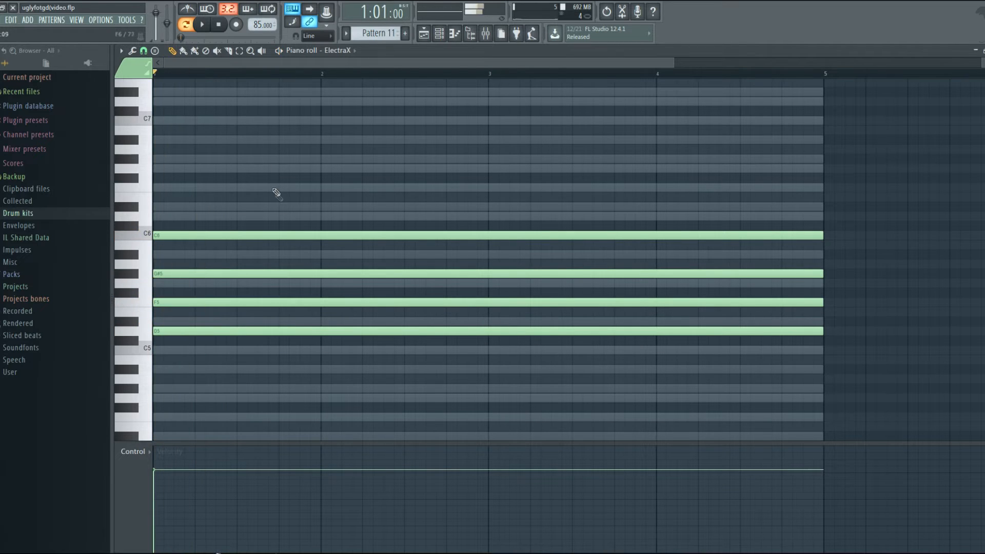
key("space")
key("space")
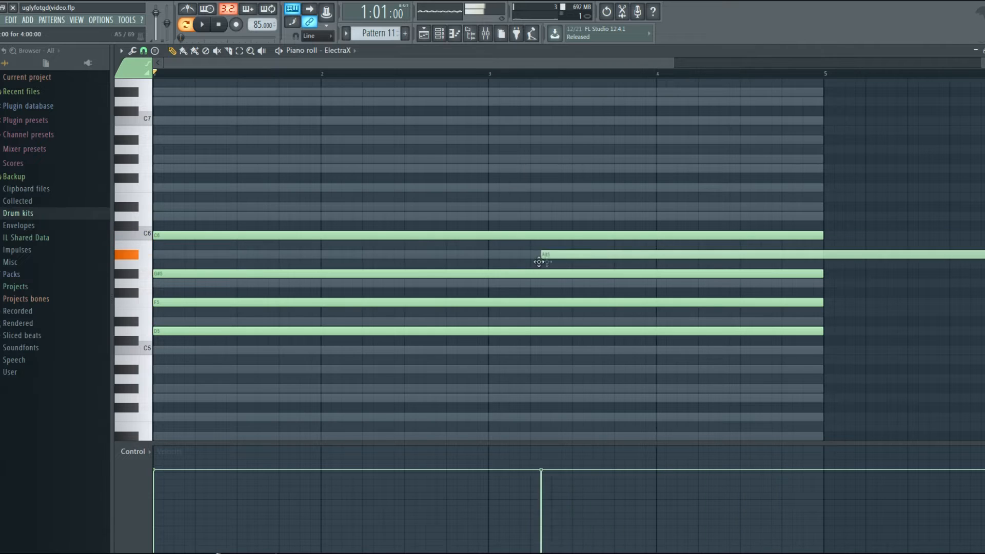
Shorten the first chord to 12 steps and place a second chord of D#5, G5, A#5 and D#6 directly behind it
key("ctrl+a")
left_click_drag(822, 235, 275, 259)
left_click(284, 207)
left_click(283, 254)
left_click(283, 283)
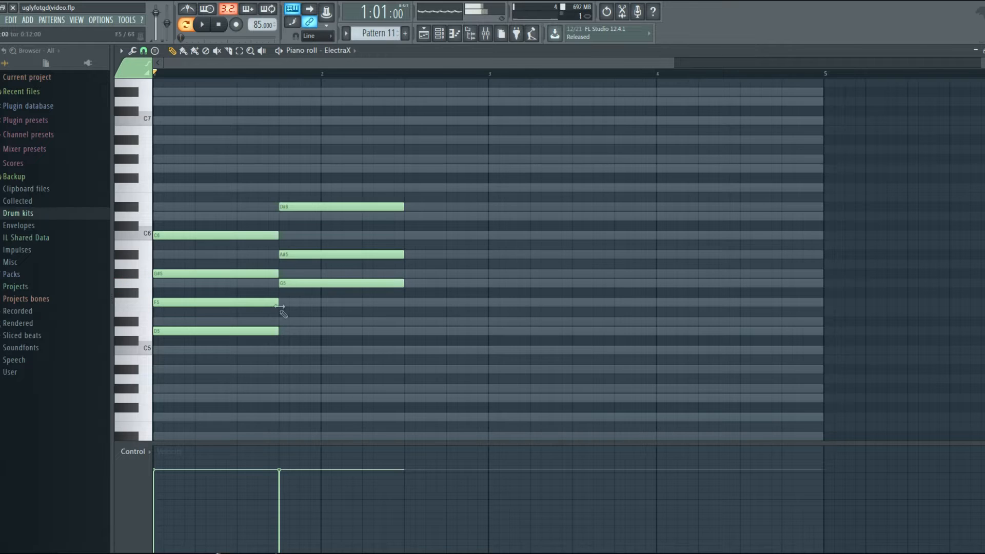
left_click(283, 322)
key("space")
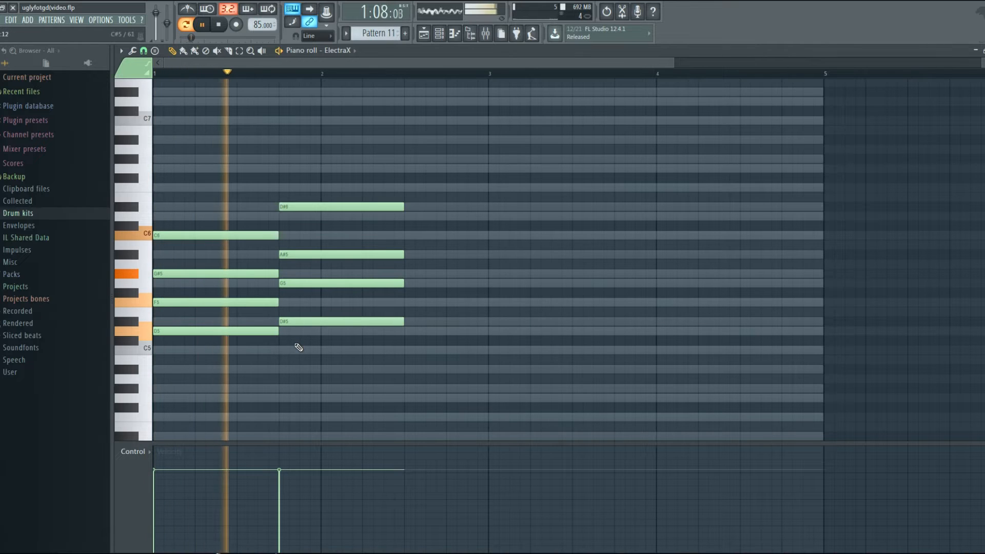
key("space")
Shorten all four notes of the second chord to 8 steps, removing the trial C5 note
left_click(408, 350)
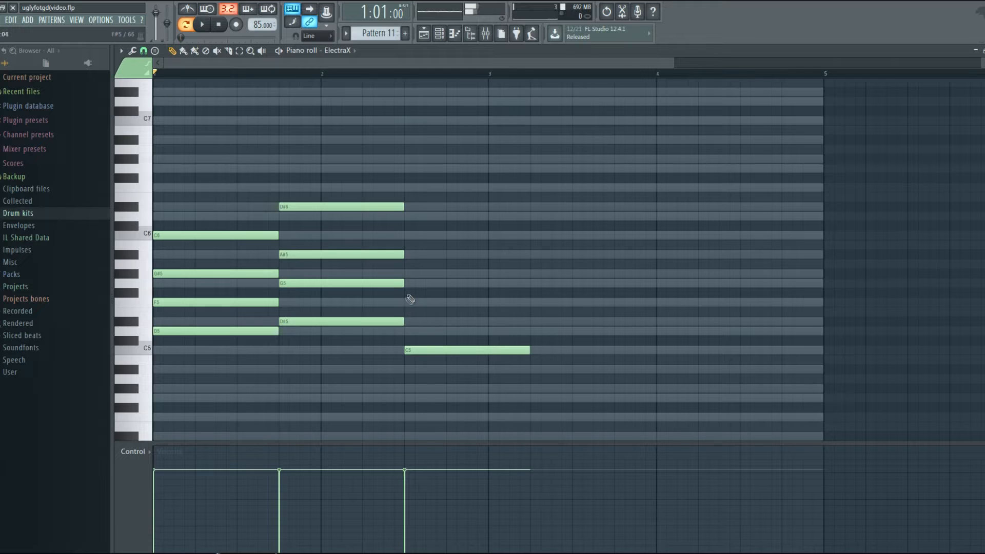
right_click(431, 350)
left_click_drag(382, 177, 363, 396)
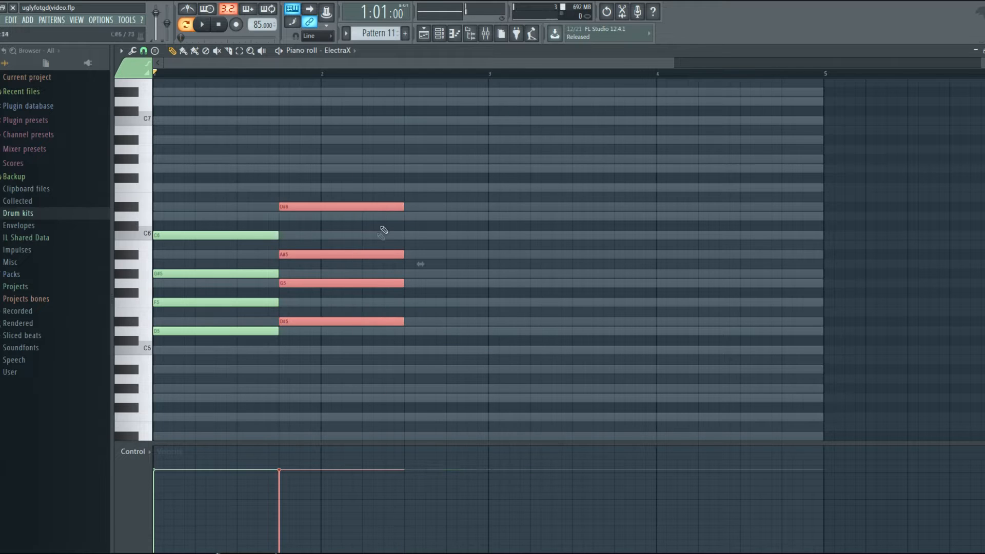
left_click_drag(402, 207, 362, 209)
Place a third chord of A#4, D5 and F5 directly behind the second one, removing the trial notes
left_click(369, 256)
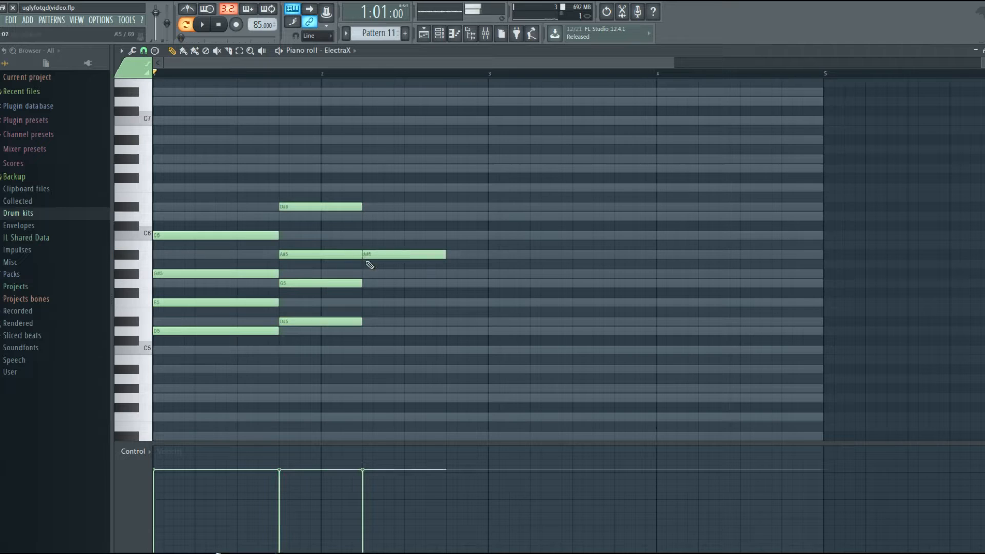
right_click(375, 257)
left_click(366, 303)
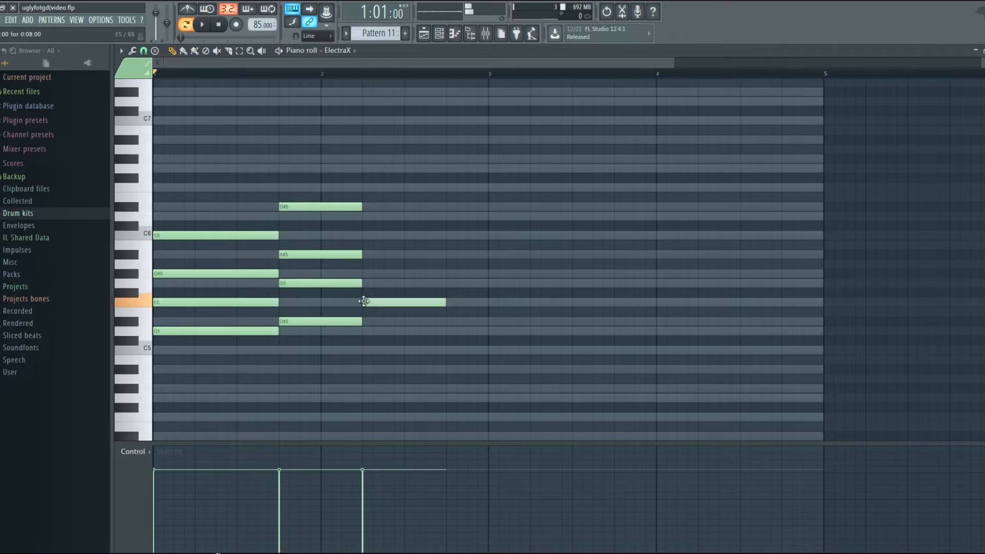
left_click(366, 350)
right_click(367, 350)
left_click(367, 332)
left_click(366, 369)
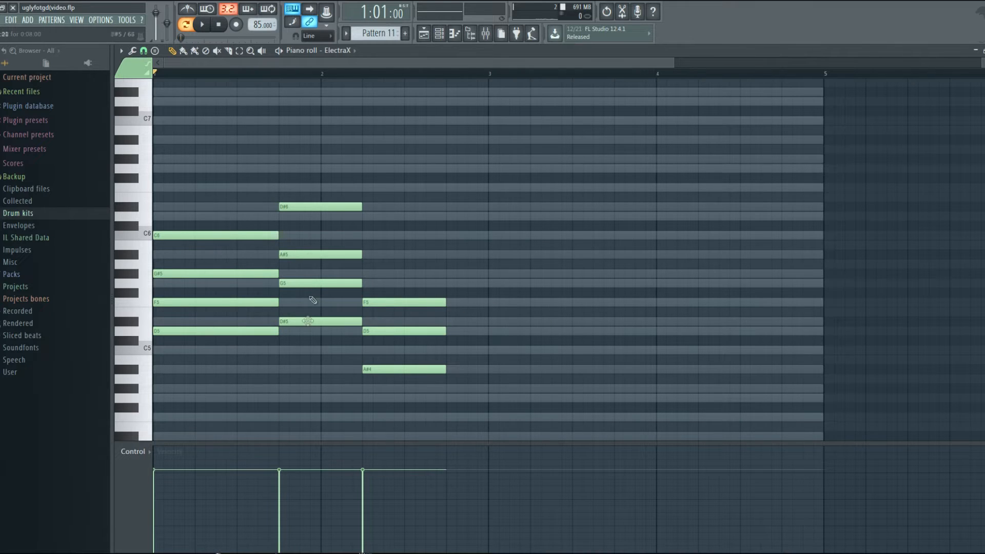
Raise the three lower notes of the second chord to C6, G#5 and F5
left_click_drag(287, 253, 297, 235)
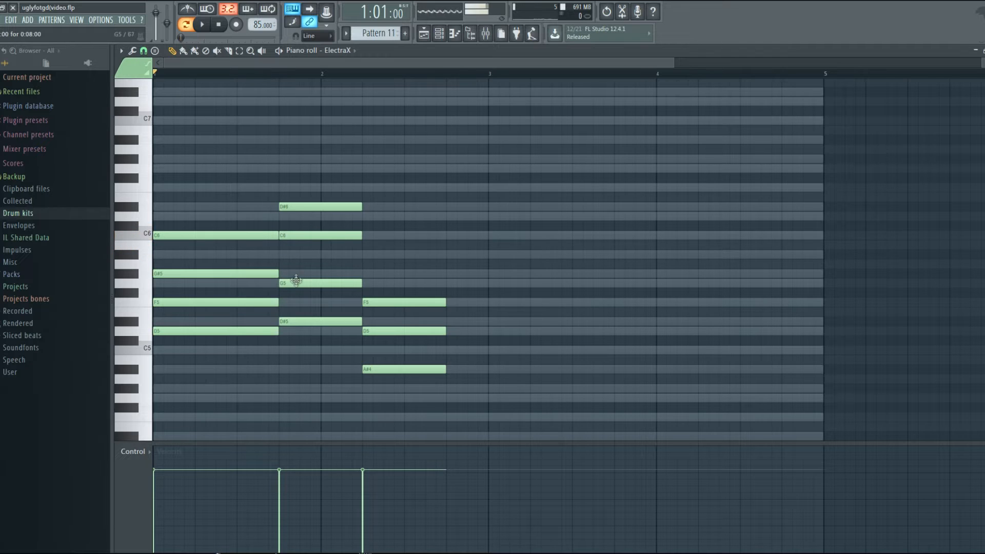
left_click_drag(297, 283, 297, 273)
left_click_drag(302, 321, 298, 302)
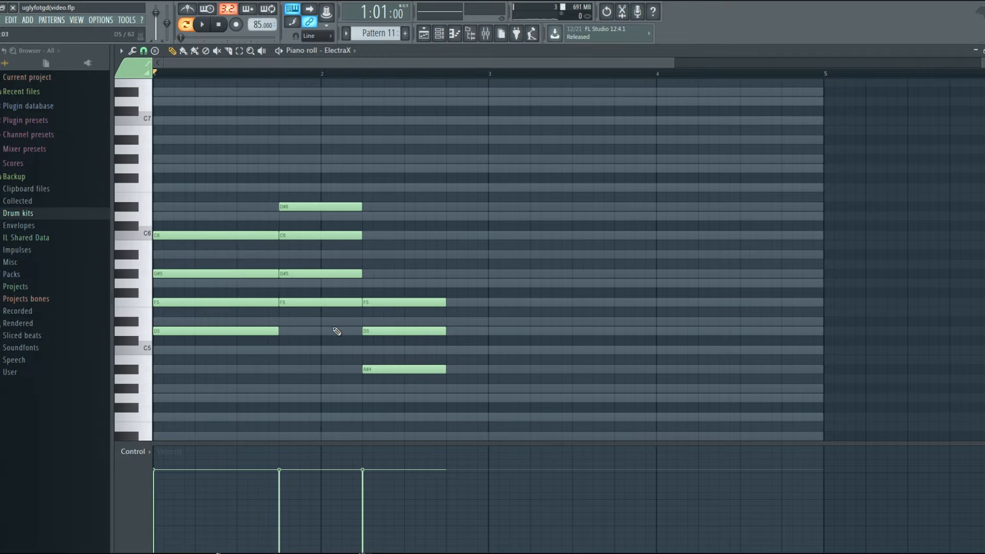
Add a G4 to the third chord, raise it and the A#4 by one octave, and play the pattern
key("space")
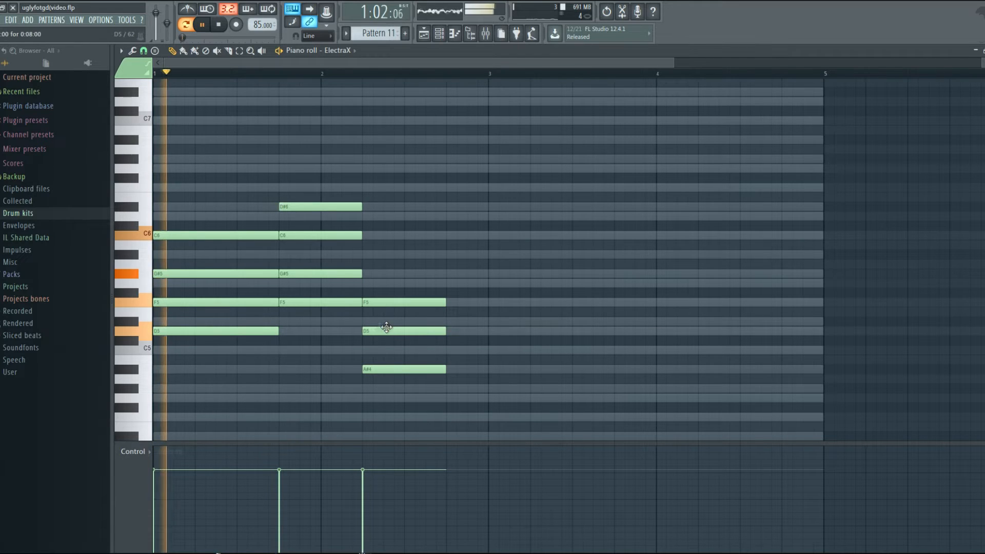
left_click(368, 398)
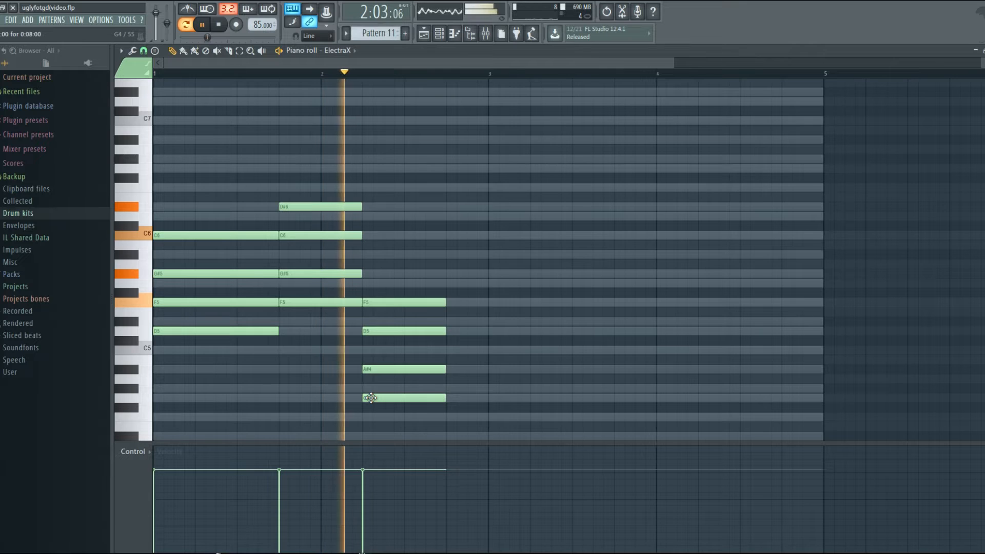
key("space")
left_click_drag(362, 412, 448, 358)
key("ctrl+Up")
key("space")
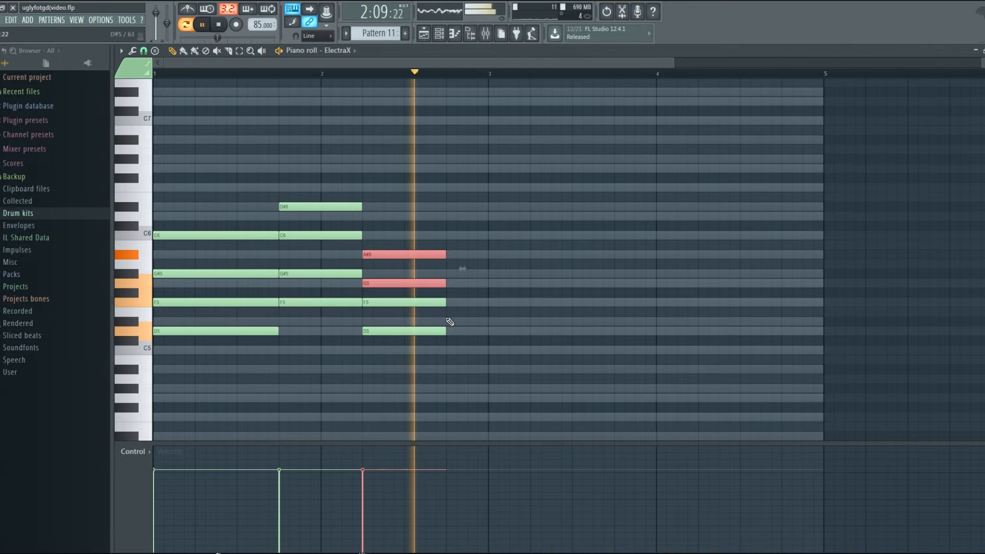
key("space")
Lengthen the third chord to 12 steps and place a fourth chord of D#5, G5, A#5 and D6 at bar 3
left_click_drag(423, 244, 451, 328)
left_click_drag(462, 264, 504, 267)
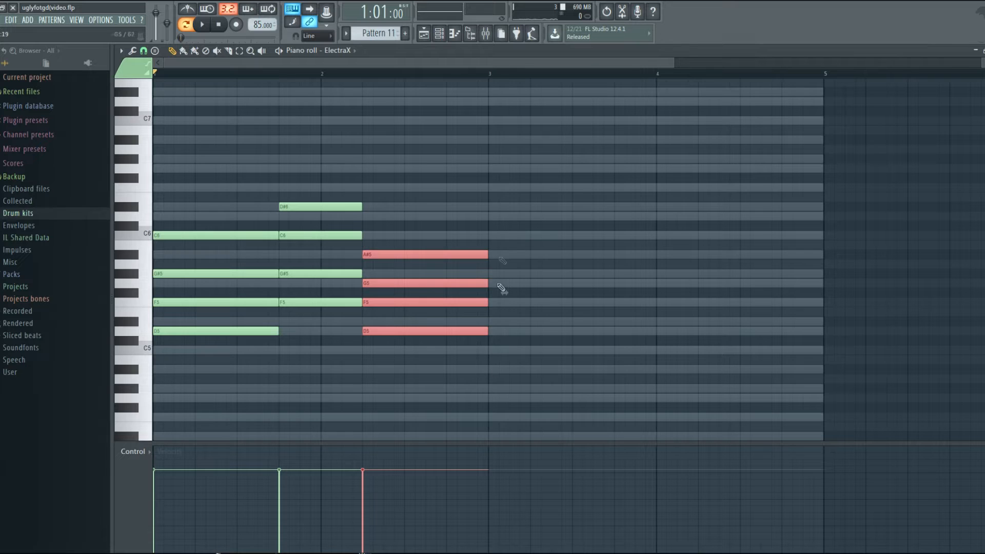
left_click(492, 216)
left_click(492, 254)
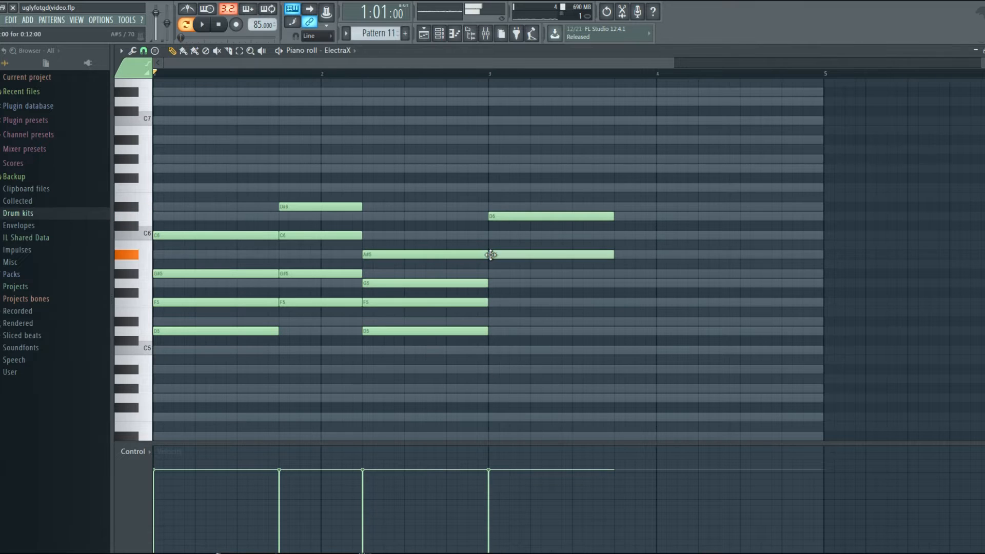
left_click(492, 283)
left_click(491, 321)
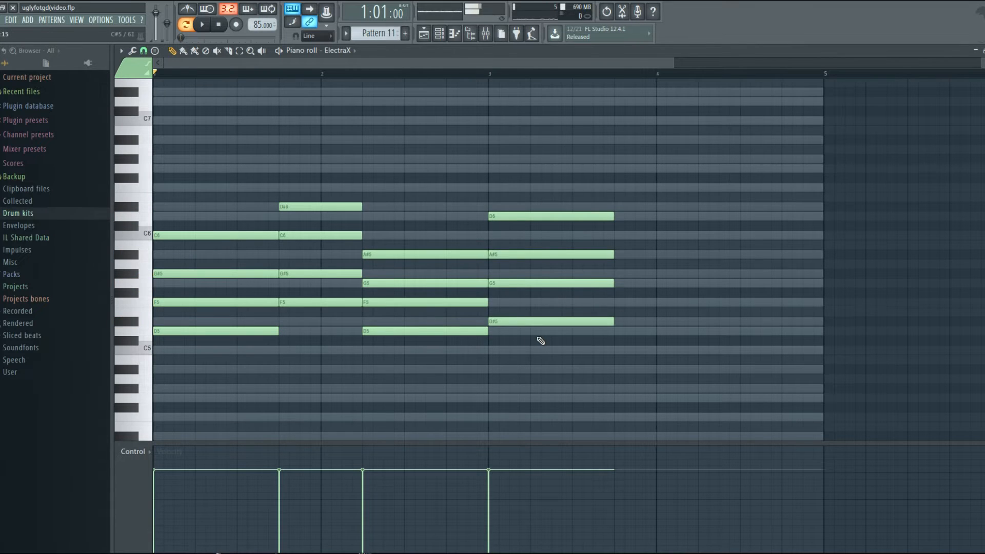
Play back the progression and lengthen the fourth chord to a full bar
key("space")
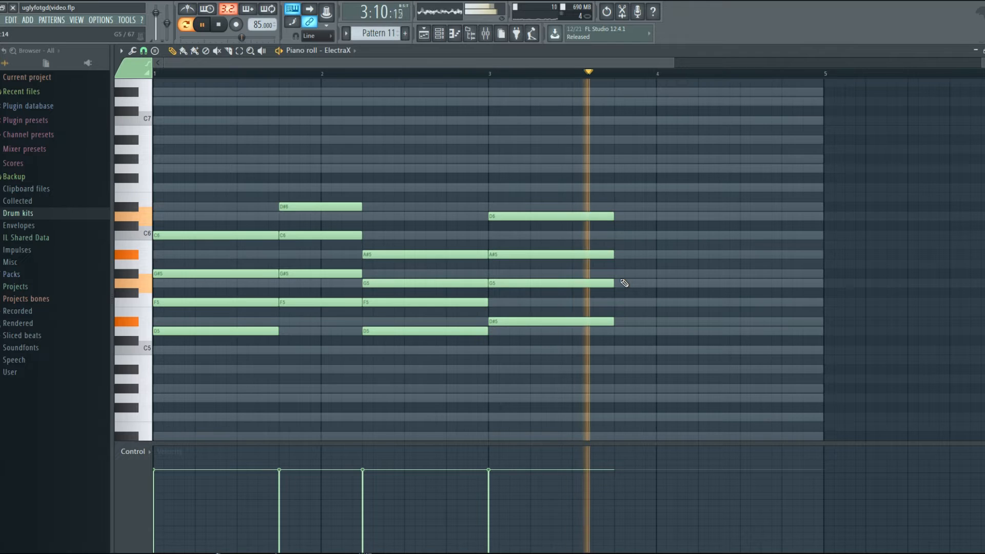
key("space")
left_click_drag(629, 203, 659, 224)
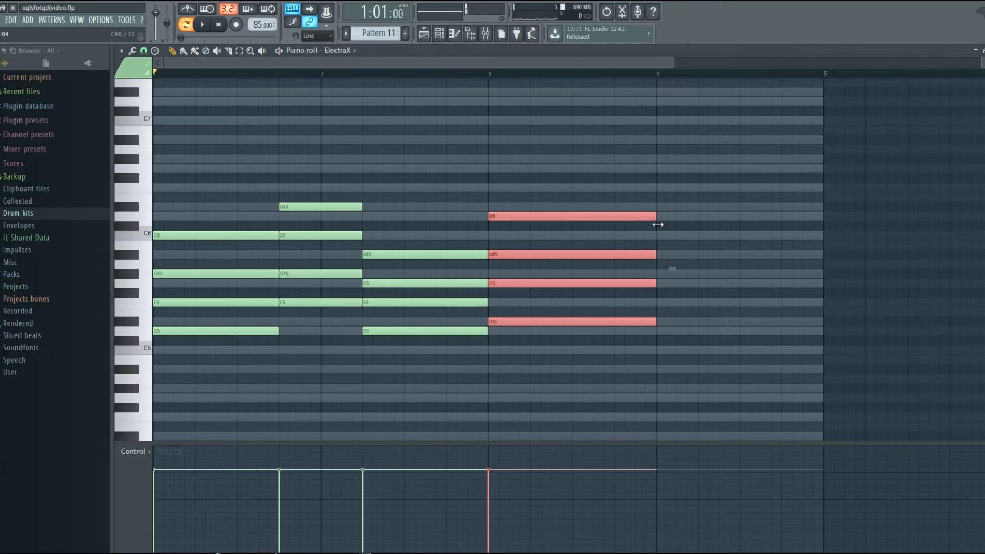
Place a fifth chord of C5, D#5, G5 and A#5 at bar 4 and shorten it to half a bar
left_click(660, 239)
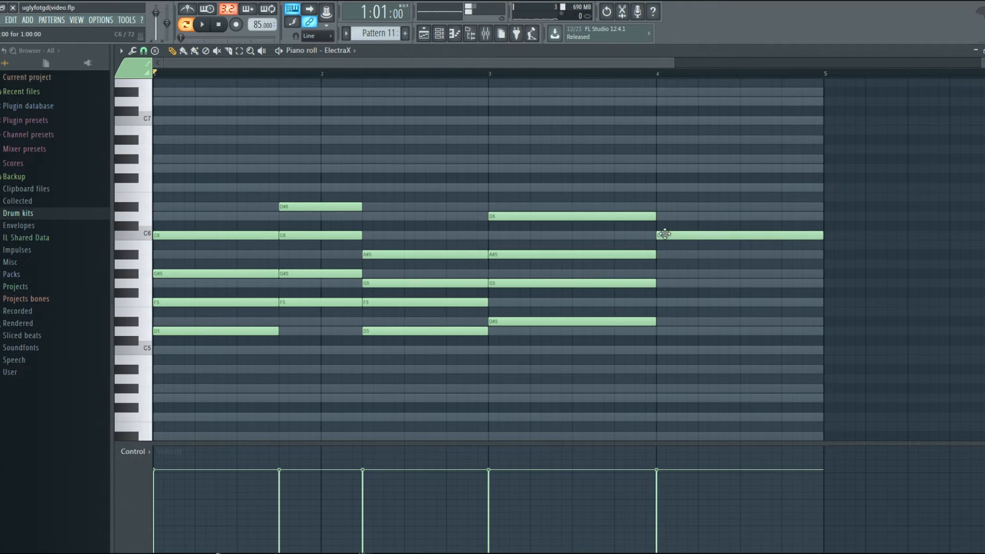
right_click(661, 235)
left_click(661, 351)
left_click(660, 312)
right_click(660, 312)
left_click(662, 322)
left_click(661, 284)
left_click(660, 255)
left_click_drag(742, 232, 745, 353)
left_click_drag(821, 253, 742, 253)
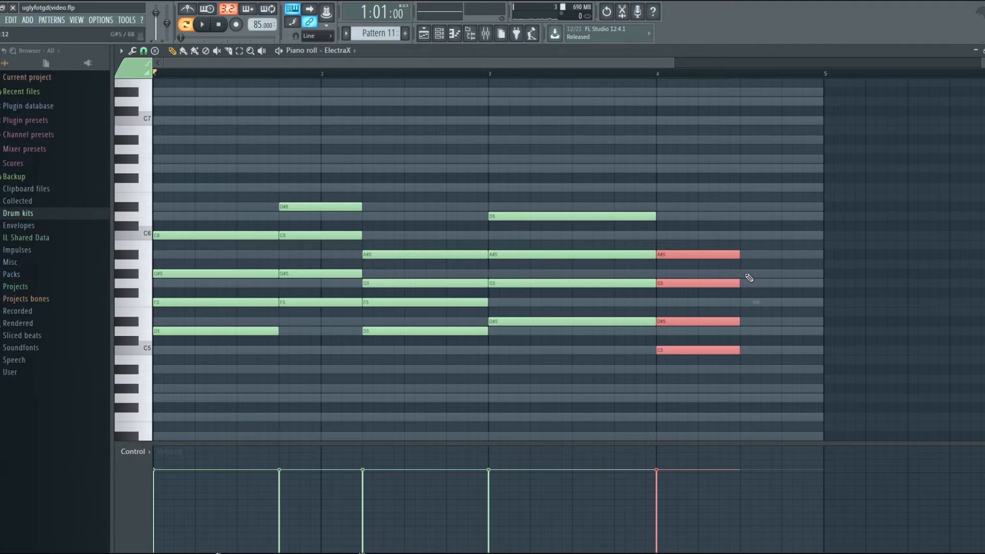
Place a sixth chord of C5, D#5, G#5 and A#5 in the second half of bar 4 and play back the progression
left_click(747, 274)
left_click(747, 254)
left_click(747, 321)
left_click(748, 350)
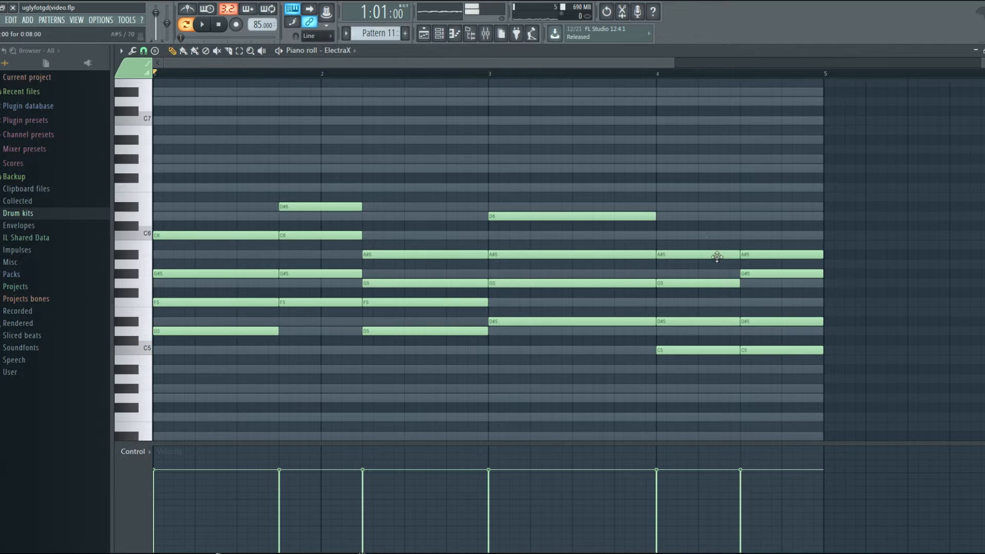
left_click(643, 75)
key("space")
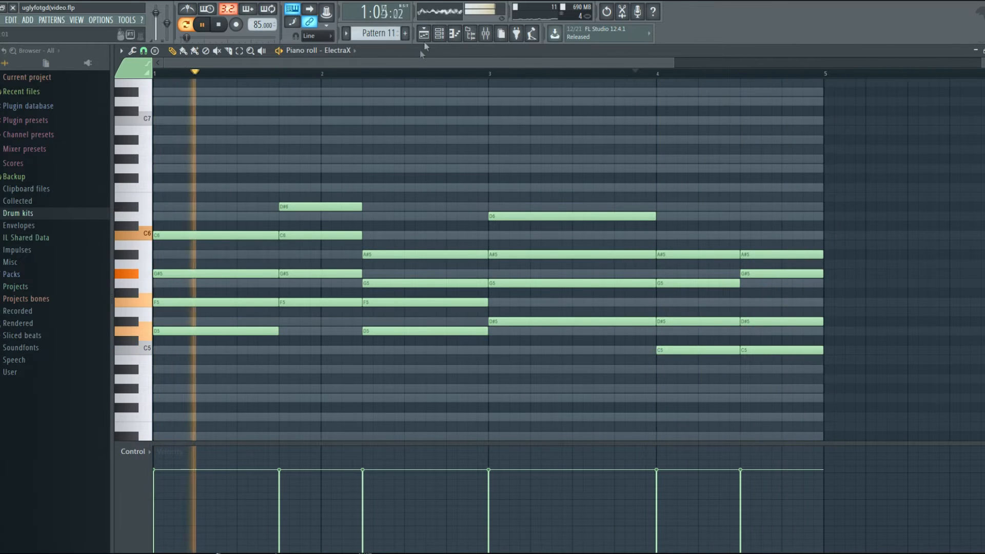
key("space")
Open the piano roll of the reFX Nexus channel
left_click(439, 33)
left_click(320, 232)
key("F7")
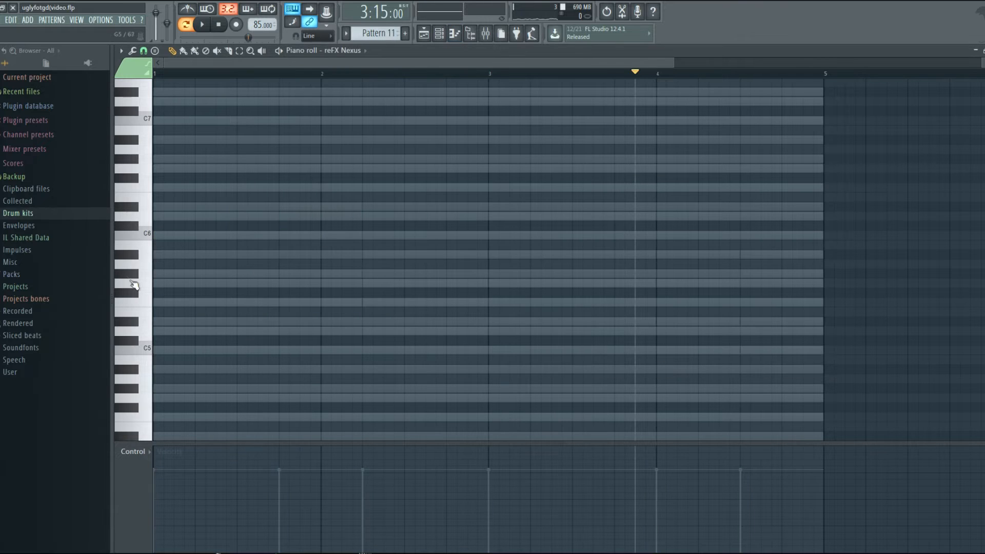
left_click(162, 238)
right_click(222, 235)
scroll(145, 286, "down", 2)
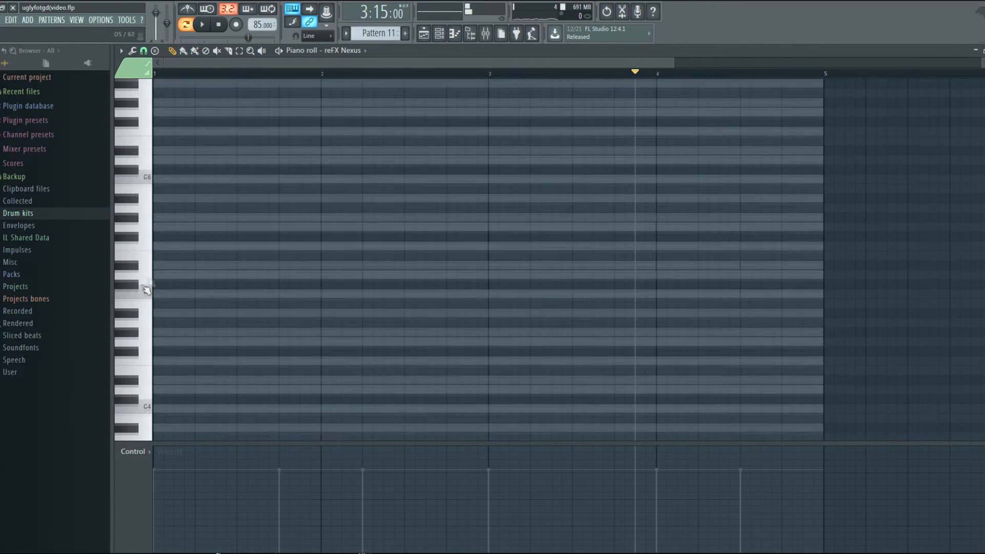
key("space")
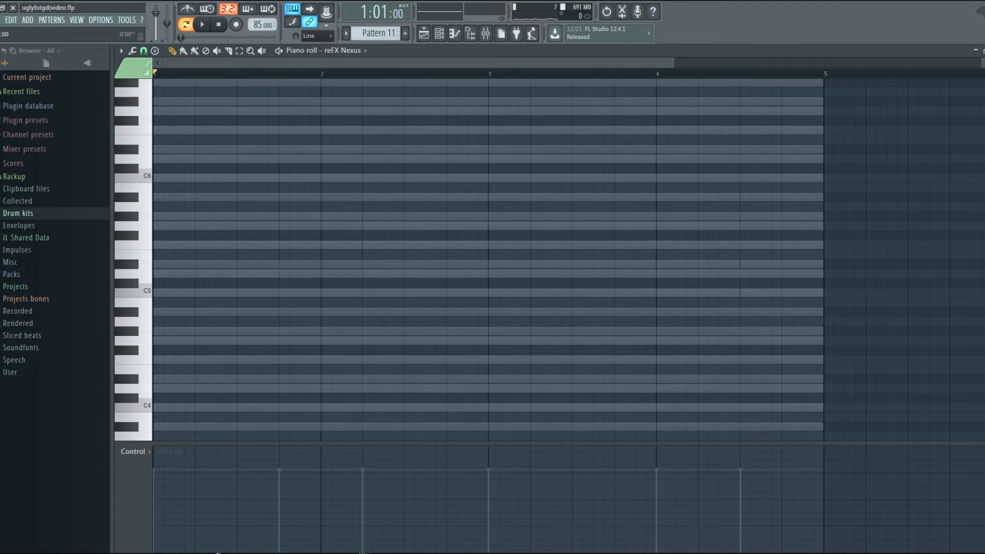
key("space")
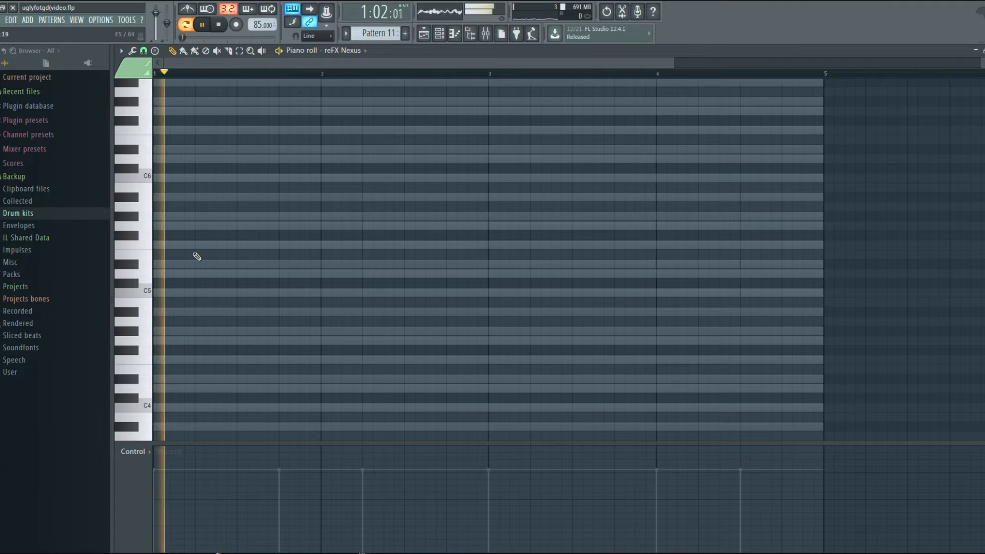
left_click(196, 244)
key("space")
right_click(231, 246)
scroll(195, 292, "down", 3)
scroll(191, 287, "up", 3)
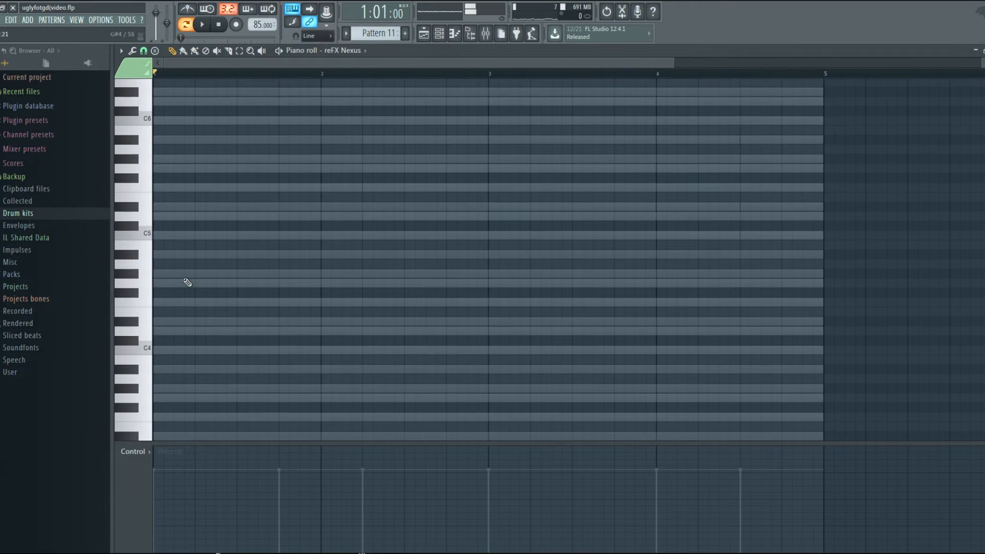
left_click(156, 274)
left_click_drag(237, 274, 186, 273)
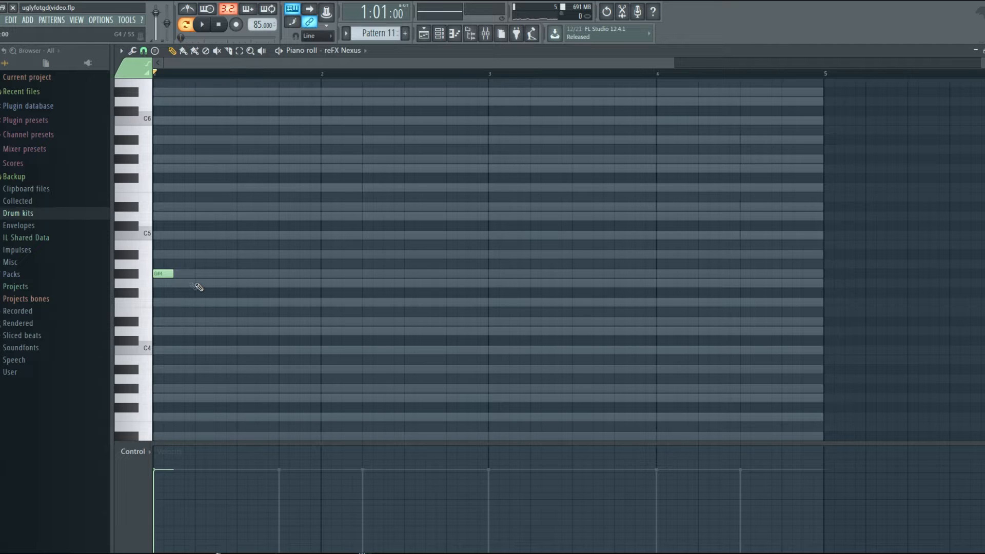
left_click(201, 283)
key("space")
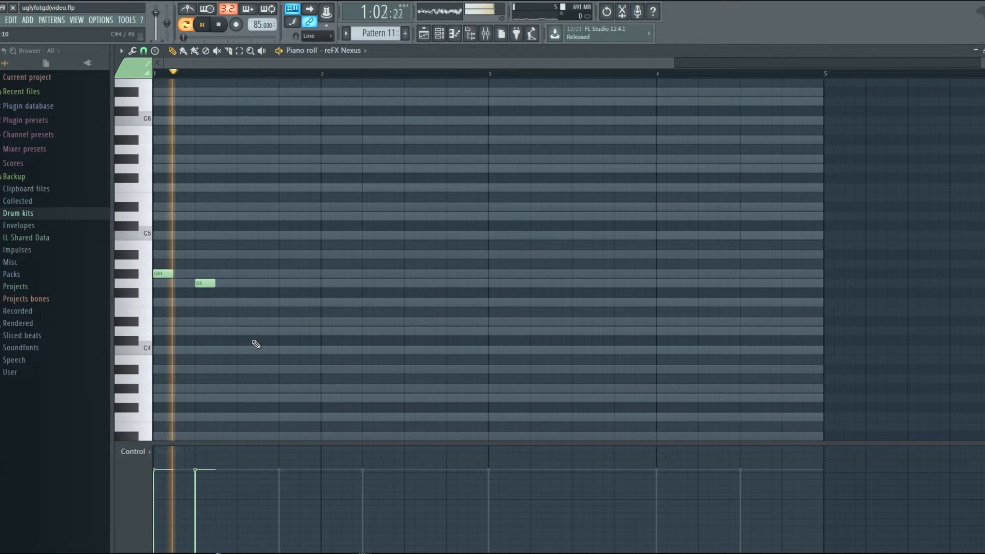
key("space")
left_click(242, 322)
right_click(242, 322)
right_click(207, 283)
right_click(164, 274)
left_click(158, 273)
left_click(158, 303)
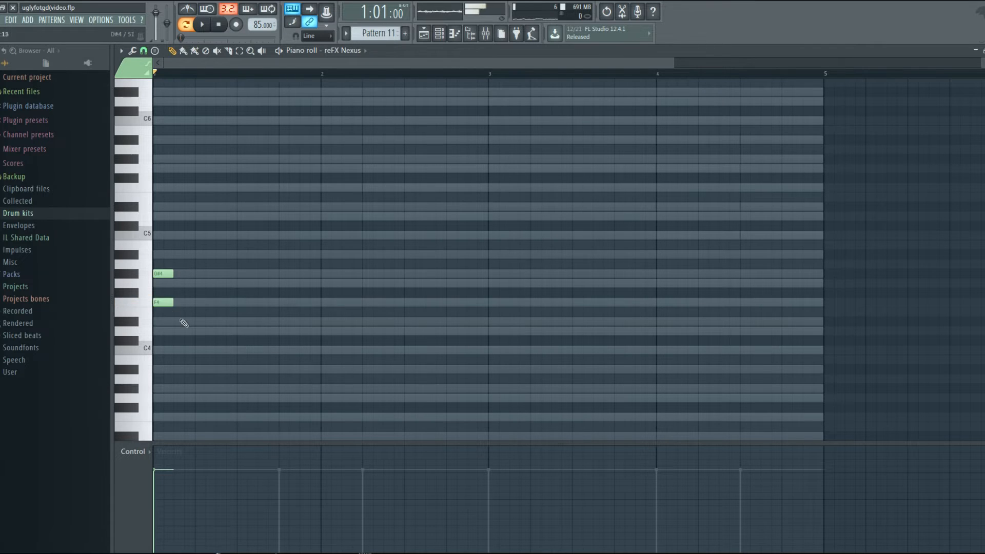
Start a melody in bar 1 with C6 and D#6 together, followed by A#5, G5 and C6 on the remaining beats, and play it
scroll(169, 272, "up", 3)
left_click(159, 178)
left_click(159, 148)
left_click(198, 197)
key("space")
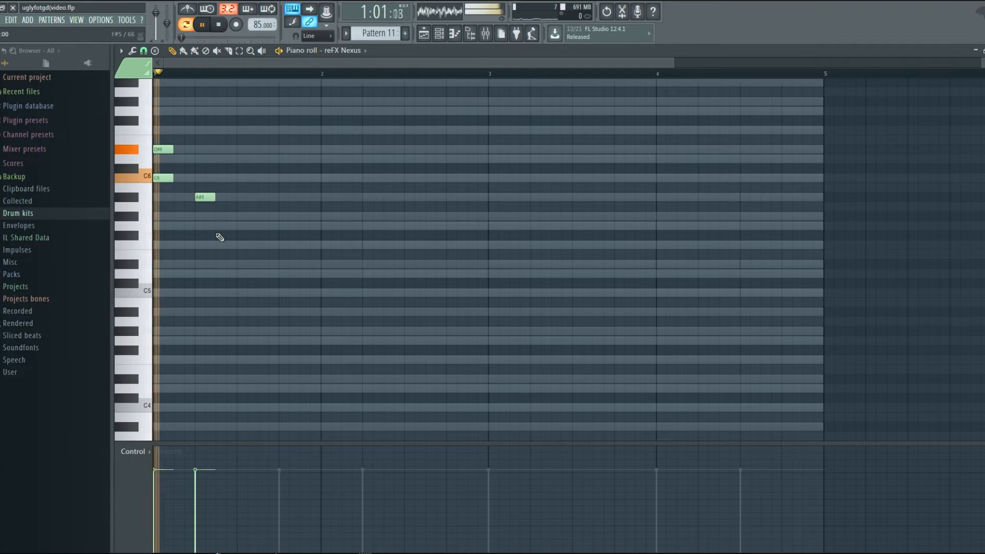
left_click(240, 226)
key("space")
left_click(286, 197)
left_click(283, 178)
key("space")
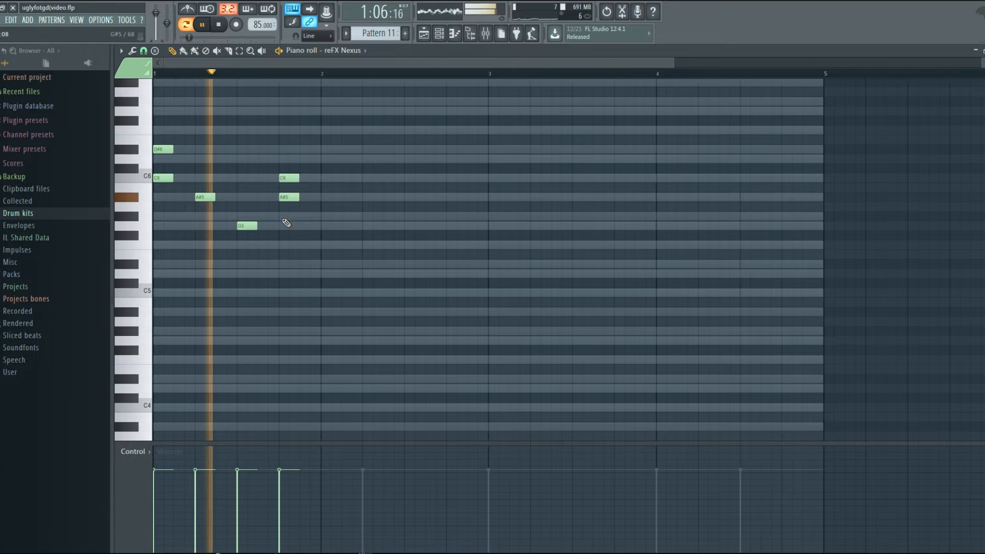
right_click(291, 198)
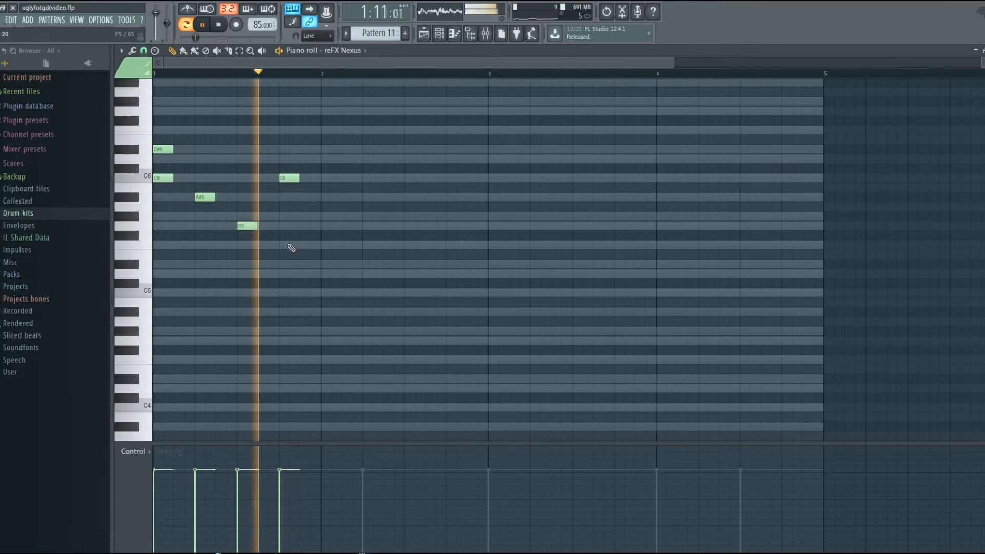
Continue the melody with F5, G#5 and C6 on the first three beats of bar 2 and play it back
left_click(325, 243)
key("space")
left_click(365, 216)
left_click(364, 178)
left_click(409, 179)
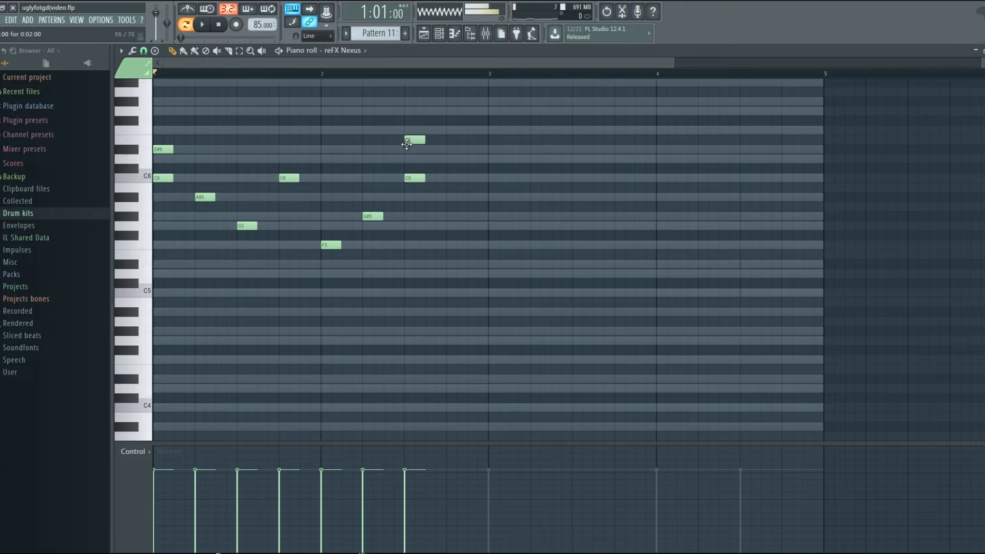
left_click(413, 149)
key("space")
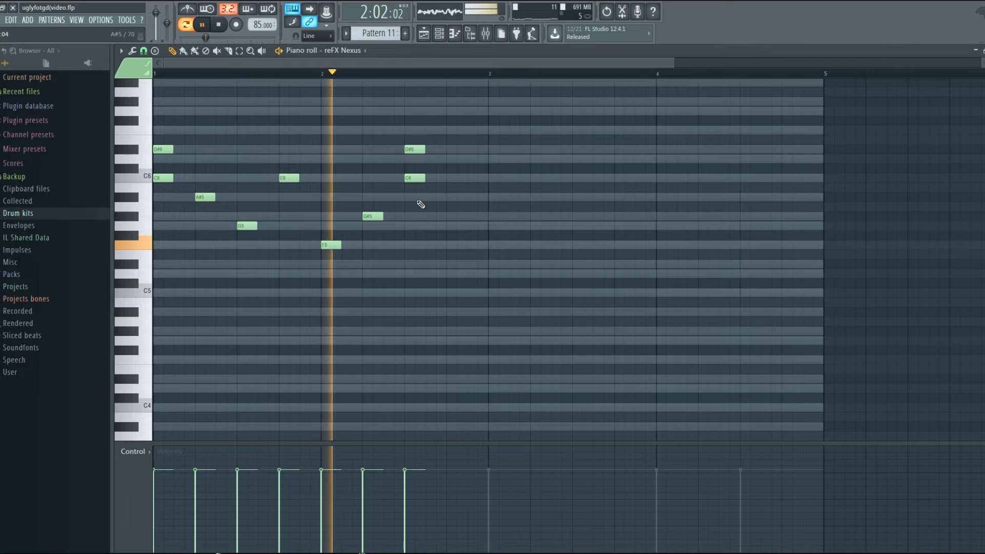
key("space")
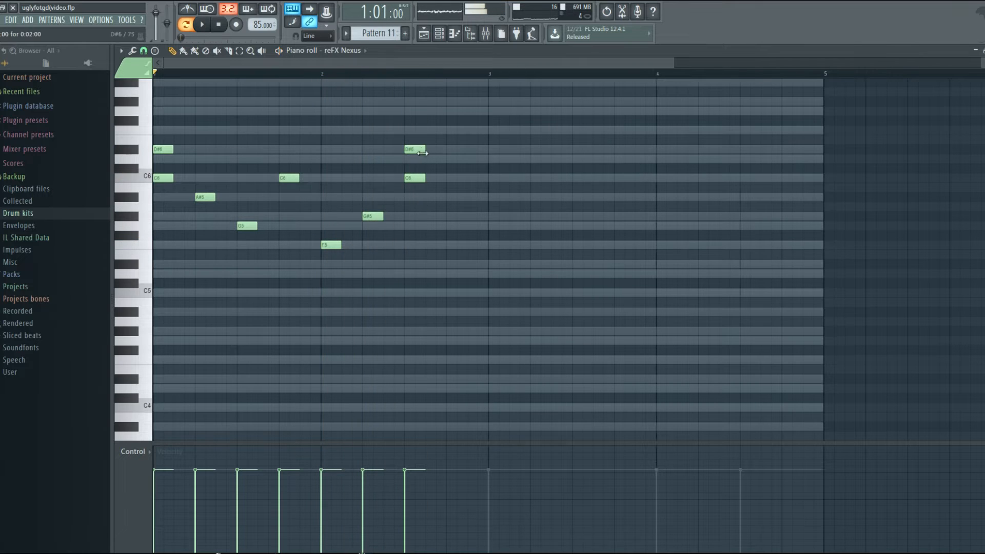
right_click(419, 150)
key("space")
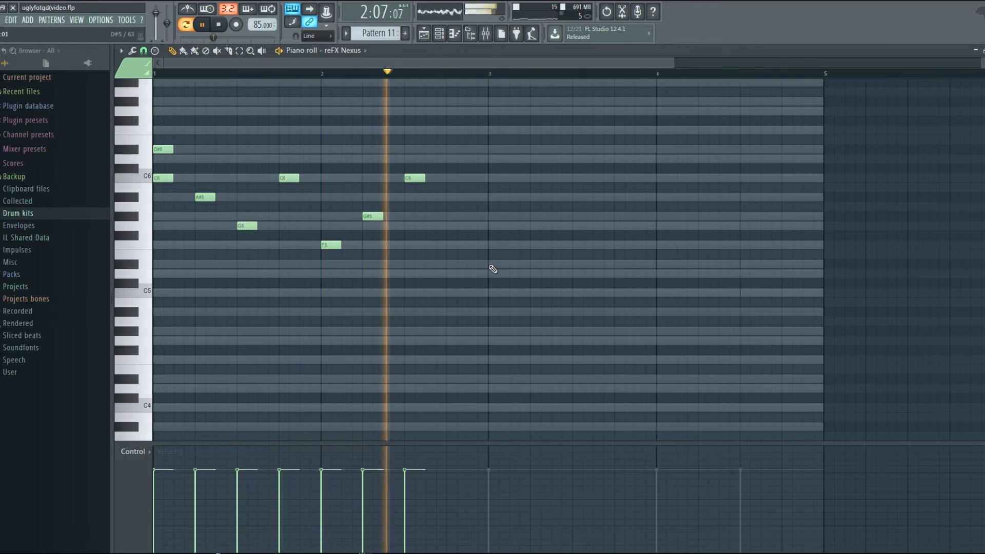
key("space")
Add a G#5 on the last beat of bar 2, then duplicate the two-bar melody to bar 3 and play the result
left_click(451, 217)
left_click_drag(549, 314, 153, 79)
left_click_drag(160, 152, 498, 150)
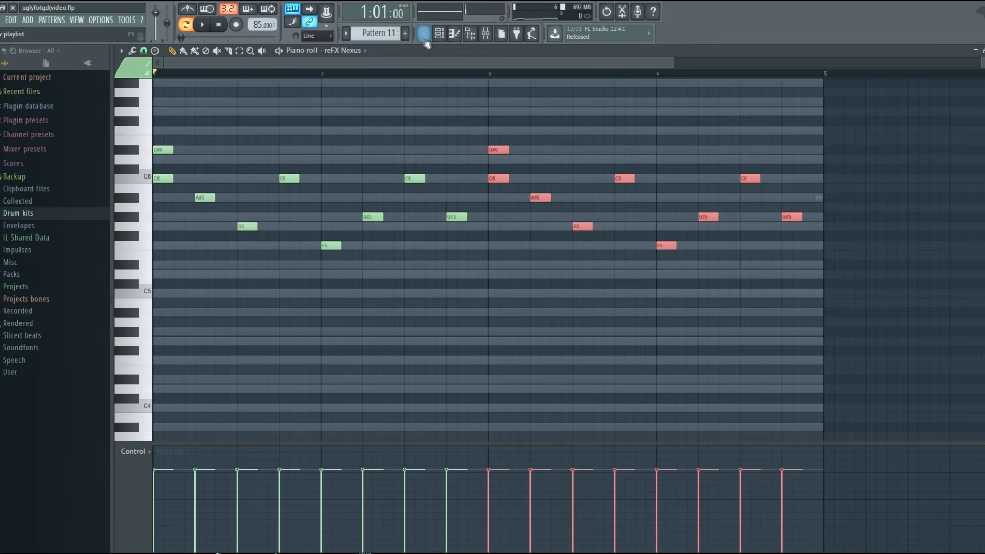
key("space")
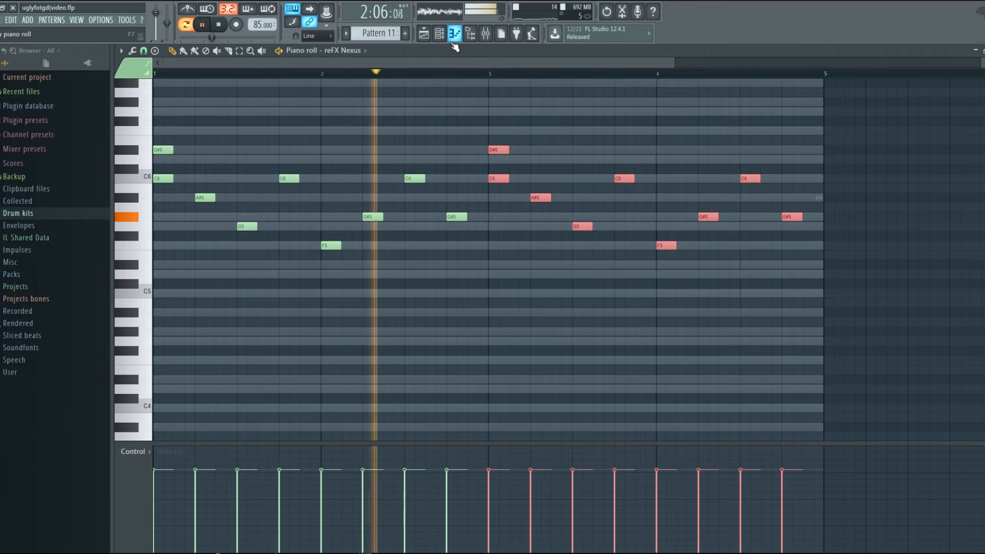
key("space")
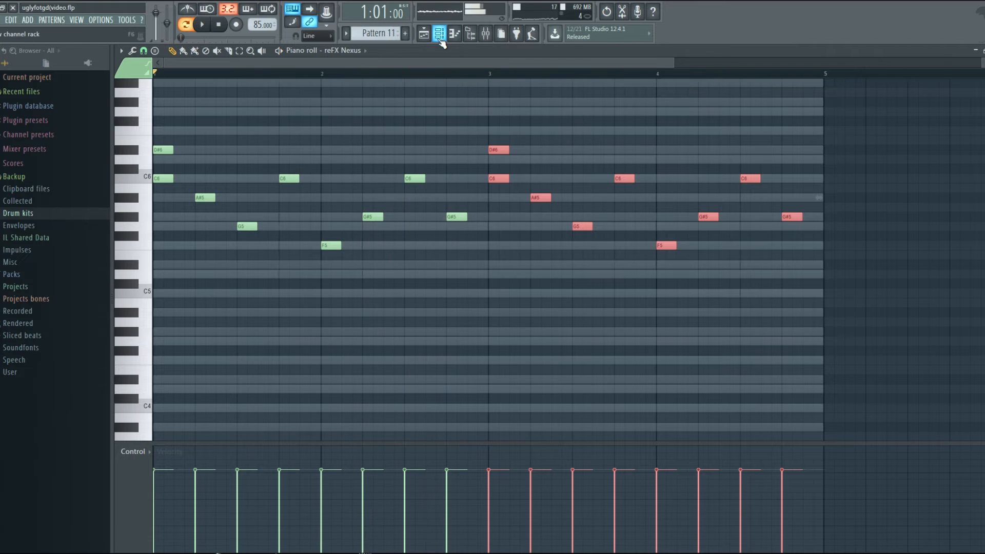
Replace the whole reFX Nexus melody with a copy of the ElectraX chord notes
left_click(440, 40)
left_click(389, 63)
left_click_drag(868, 300, 16, 26)
key("Delete")
left_click(439, 33)
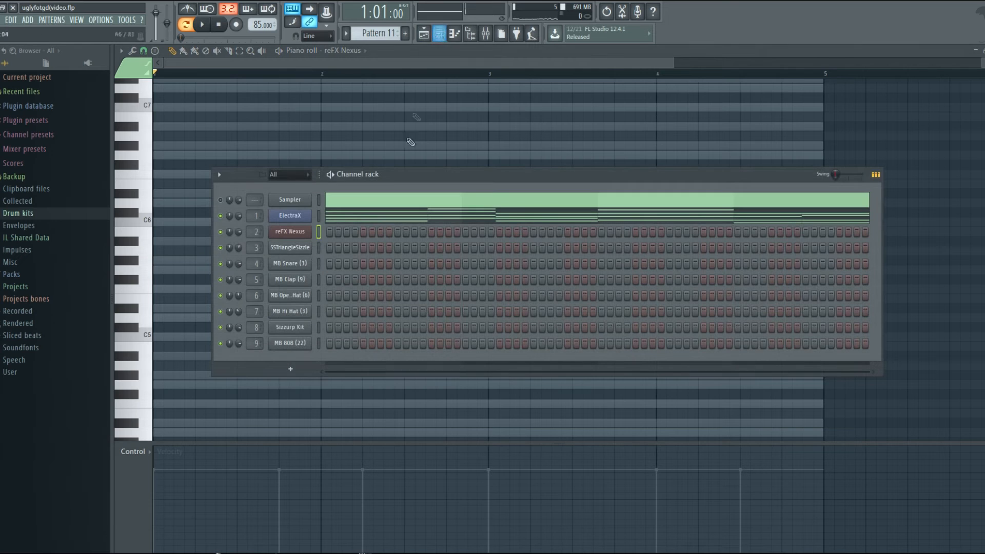
left_click(319, 231)
key("ctrl+v")
left_click(343, 234)
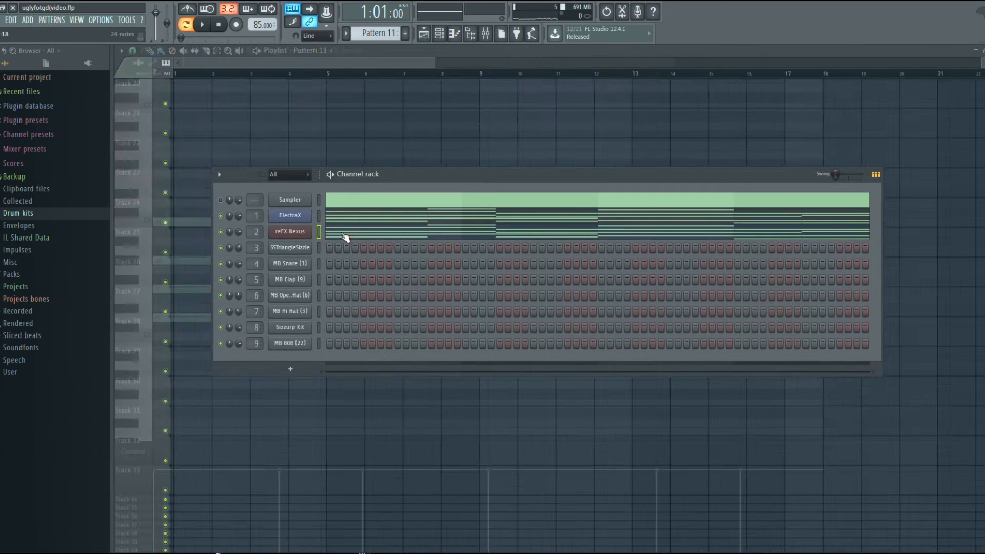
Reduce the first chord in the reFX Nexus piano roll to a single one-step C6 note
left_click_drag(439, 63, 980, 68)
key("space")
key("space")
left_click_drag(607, 400, 154, 193)
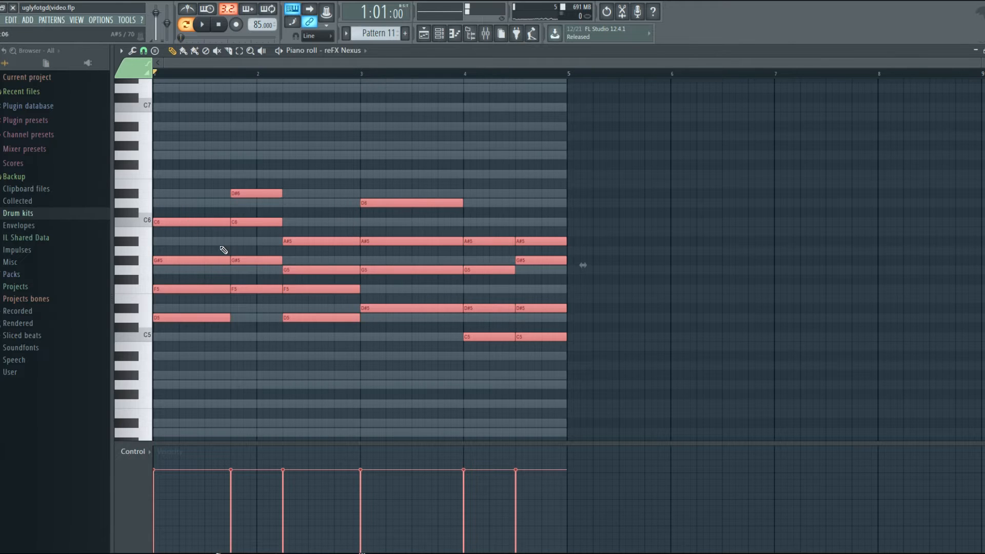
left_click_drag(213, 217, 225, 332)
left_click_drag(229, 225, 167, 225)
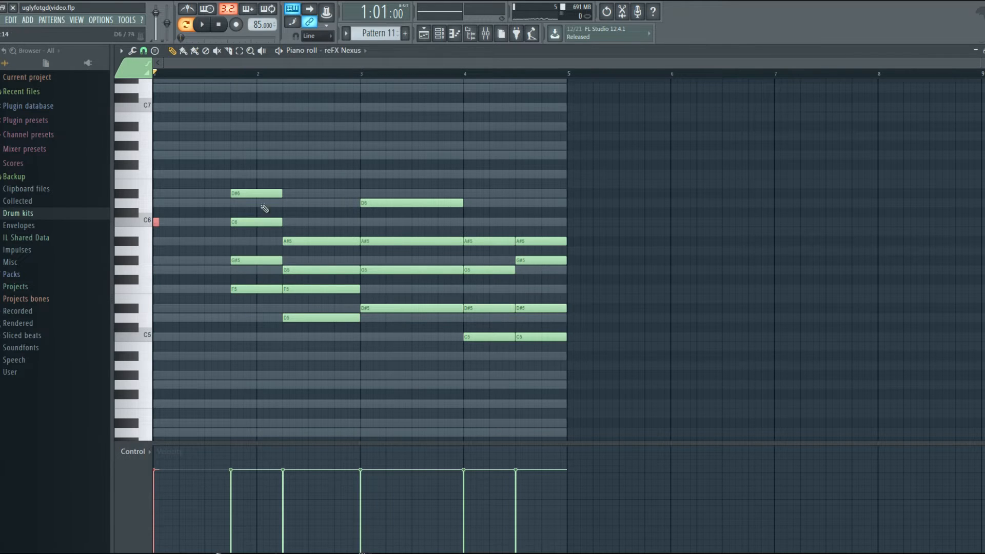
Reduce the second chord to a single one-step G#5 note and play the part
left_click_drag(260, 191, 262, 244)
left_click_drag(285, 194, 262, 193)
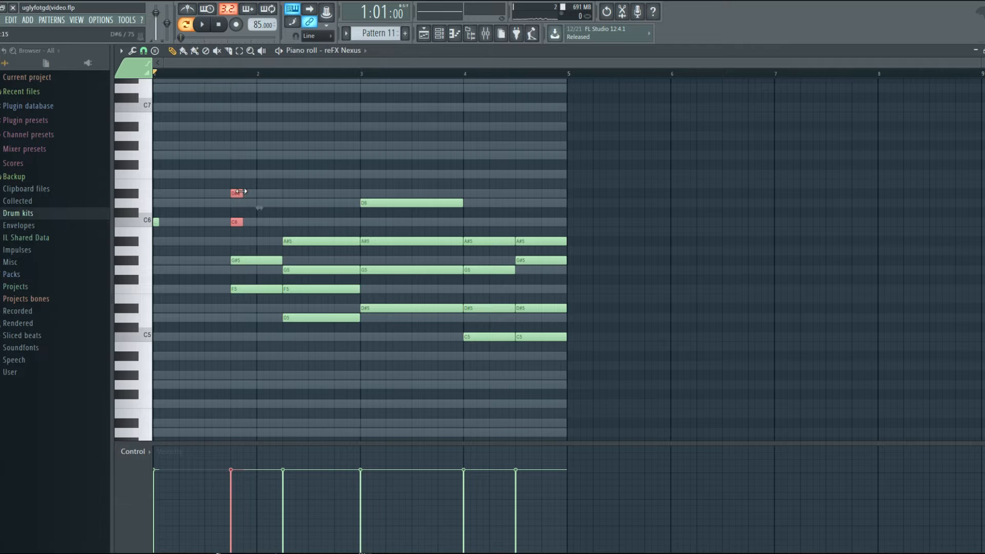
right_click(248, 289)
right_click(237, 222)
key("space")
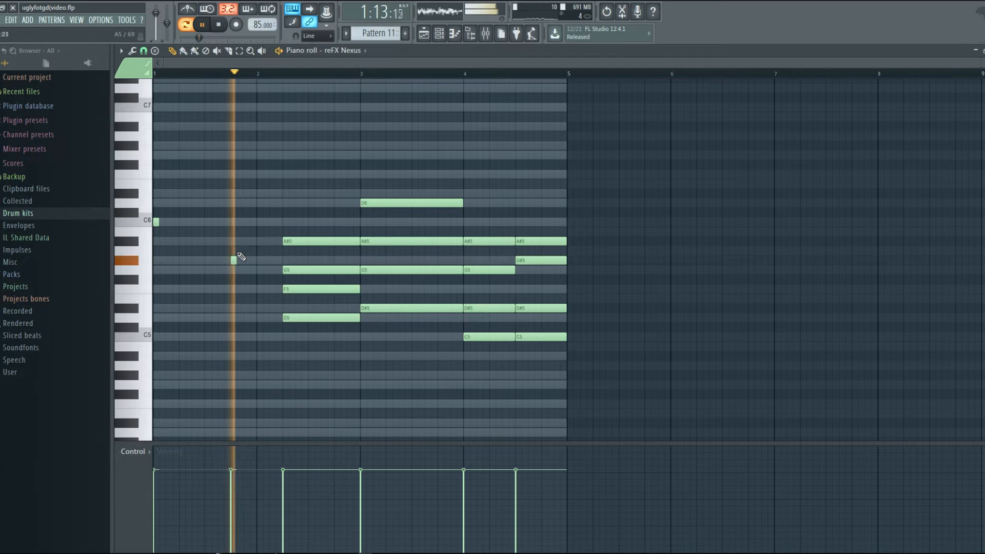
key("space")
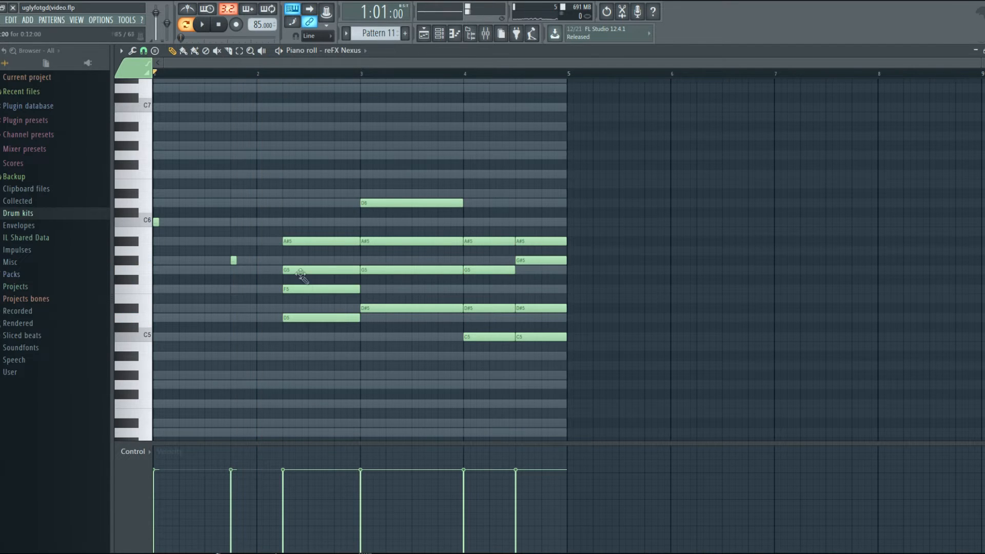
Reduce the third chord to one-step A#5 and G5 notes and play the part
left_click_drag(335, 232, 289, 233)
right_click(286, 289)
right_click(286, 318)
key("space")
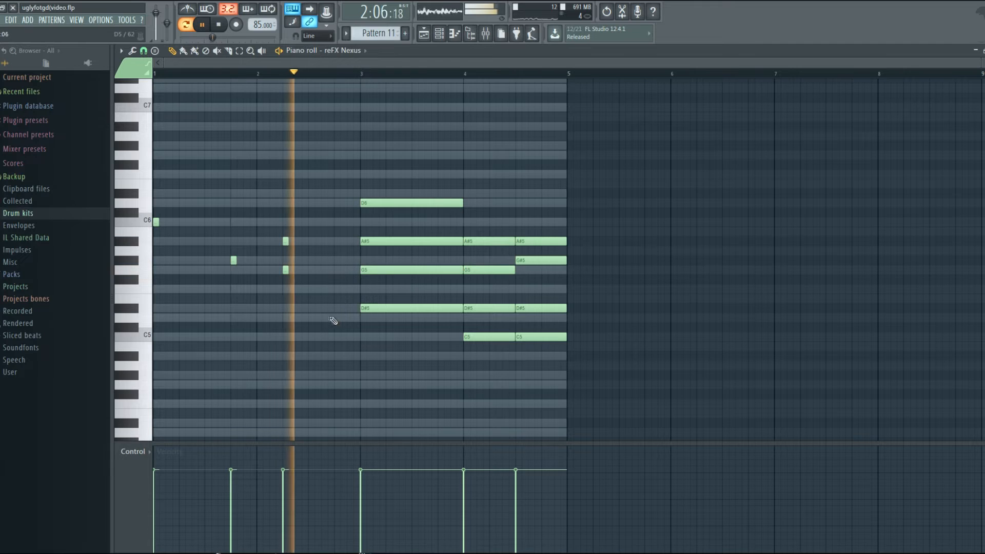
key("space")
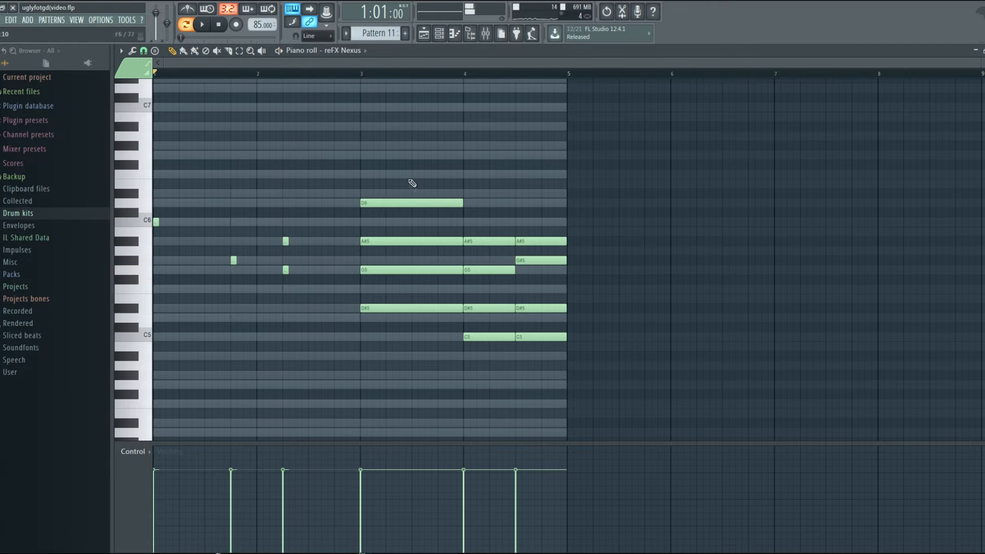
left_click_drag(409, 170, 405, 363)
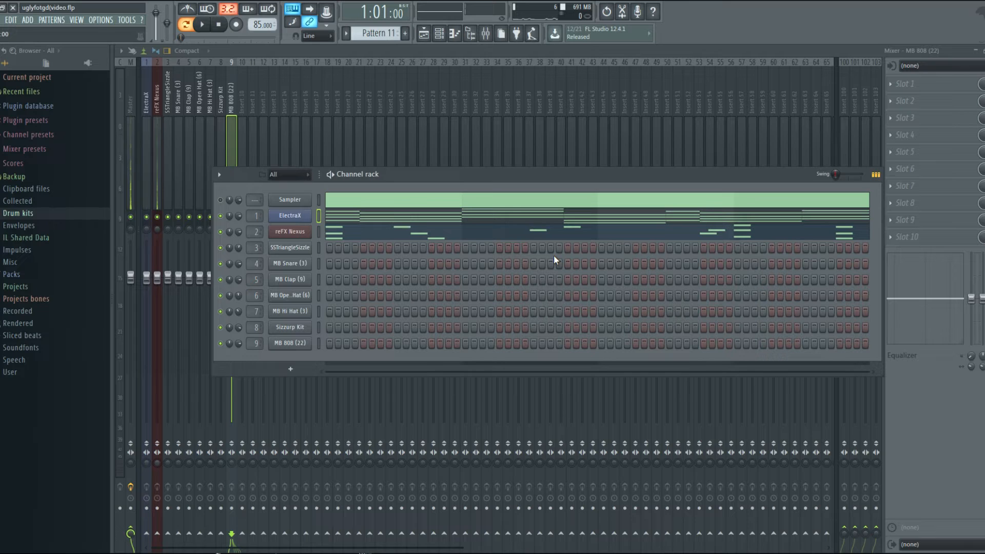
Play the pattern and program MB Snare (3) hits every eight steps from step 5, plus an extra hit on step 8
key("space")
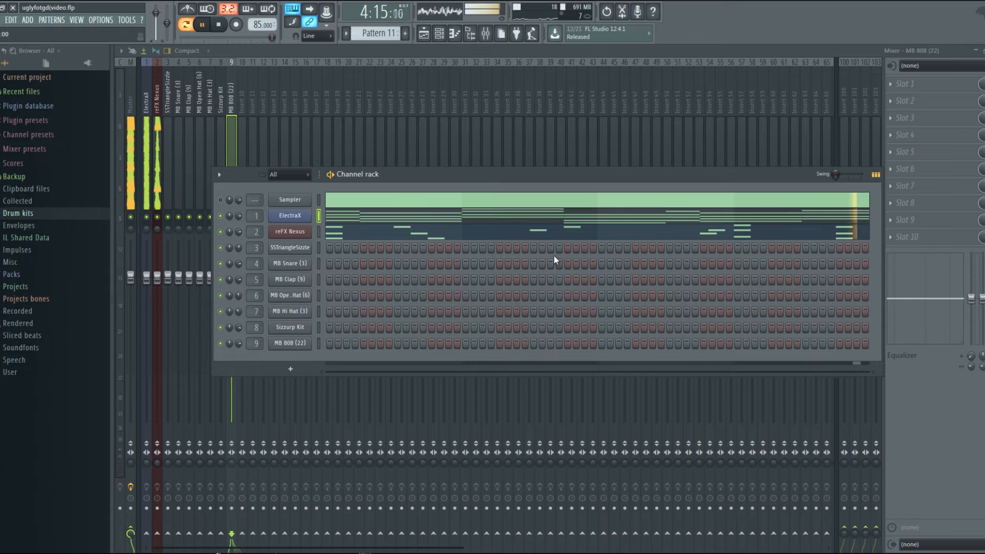
key("space")
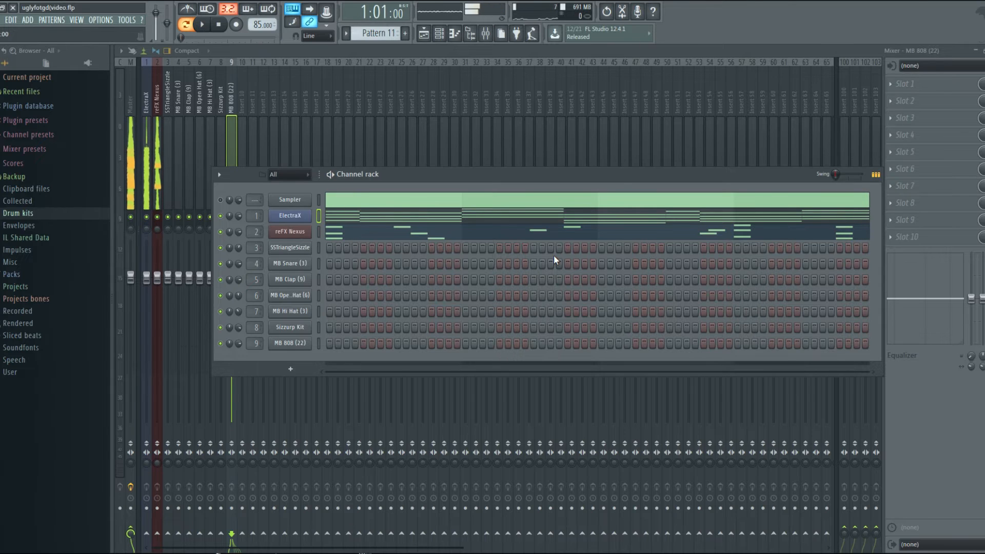
left_click(364, 264)
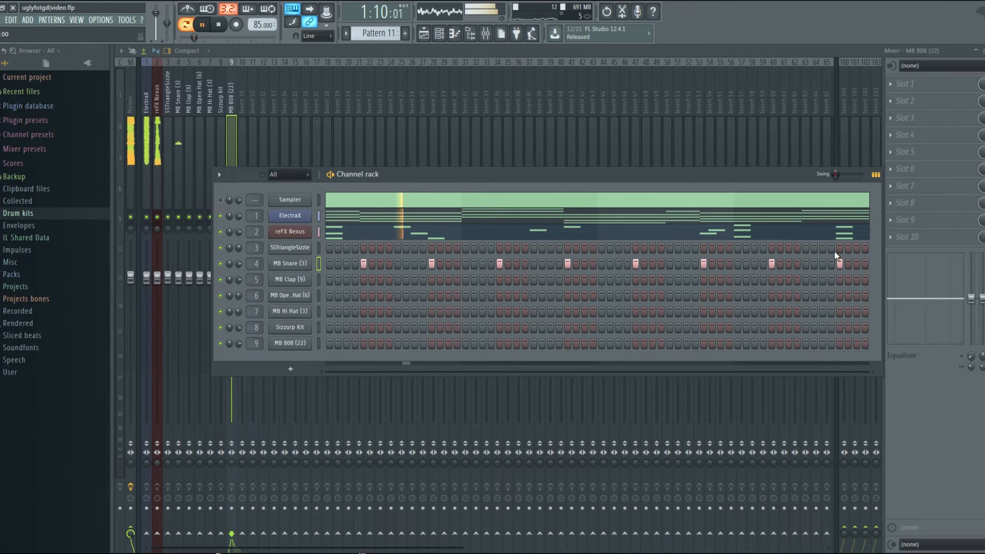
key("space")
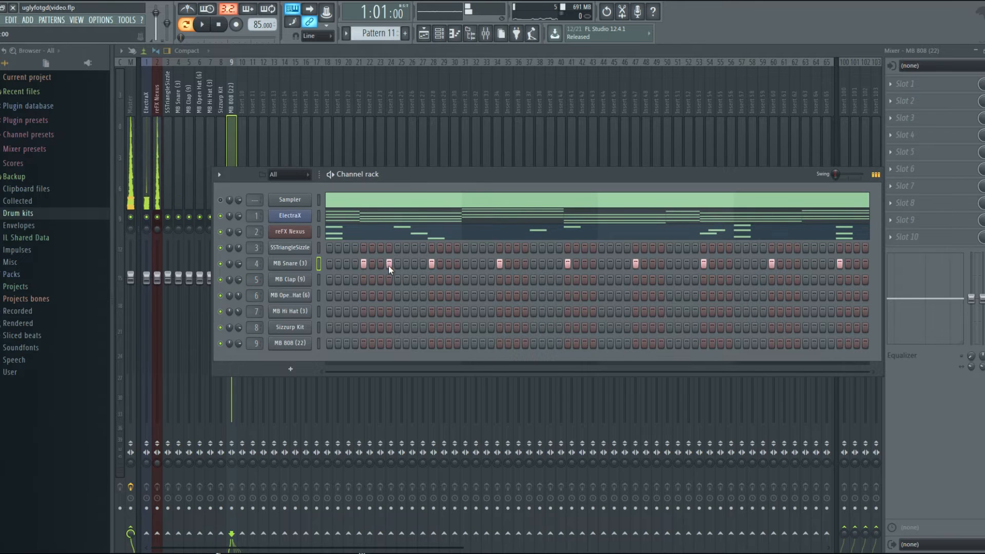
key("space")
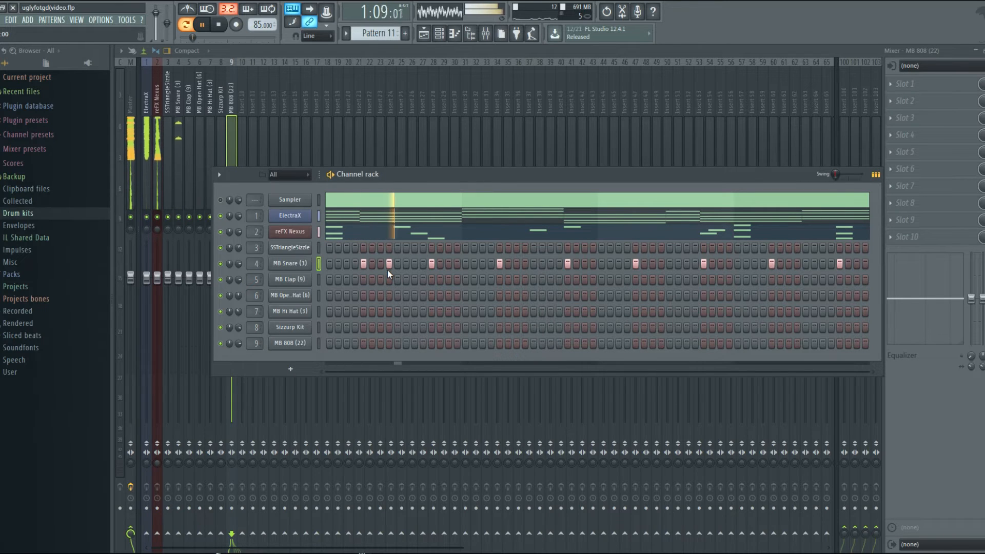
Add extra MB Snare (3) hits on steps 24, 26, 42, 48 and 50
left_click(525, 264)
left_click(542, 263)
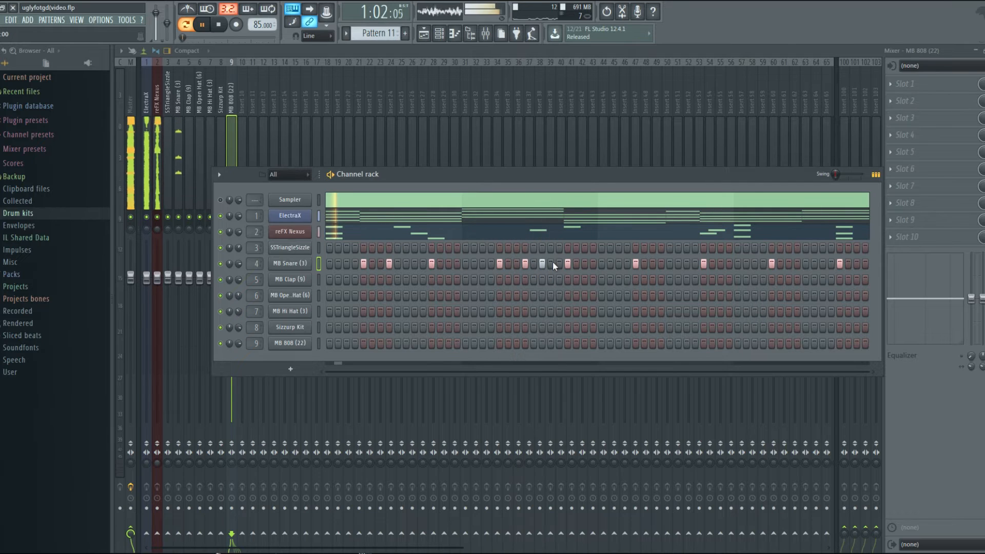
key("space")
left_click(680, 263)
left_click(729, 264)
left_click(747, 263)
left_click(799, 264)
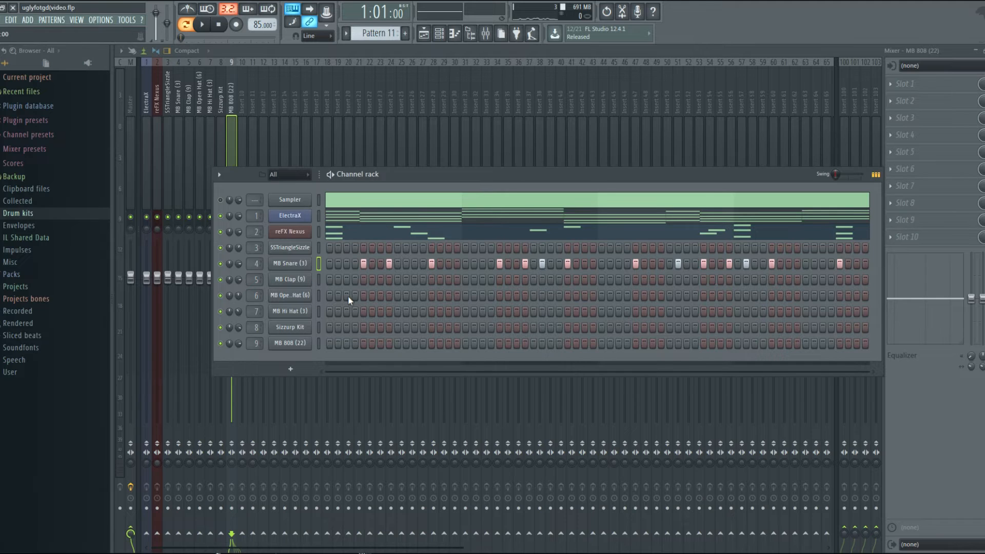
Play the pattern and place MB Open Hat (6) hits on steps 3, 15, 31 and 55
key("space")
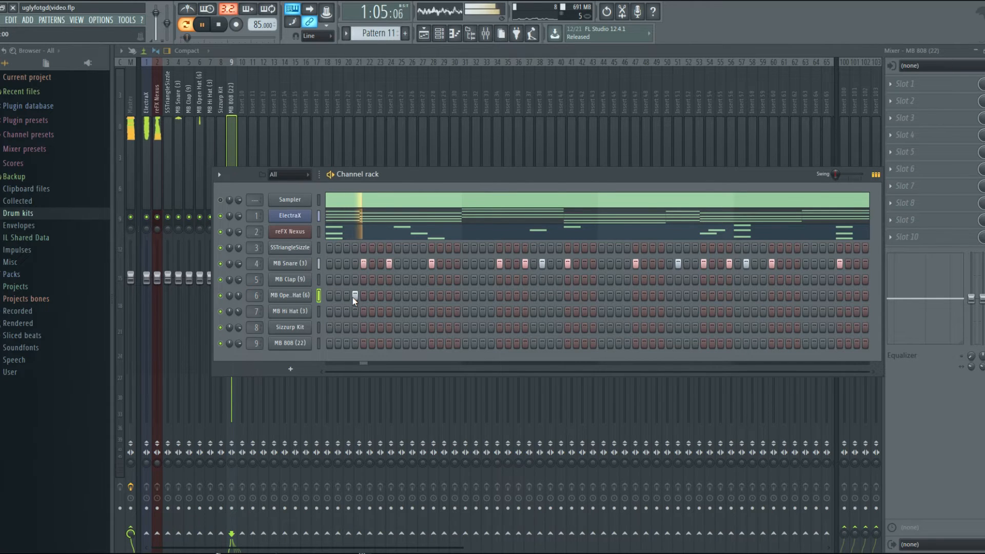
left_click(347, 297)
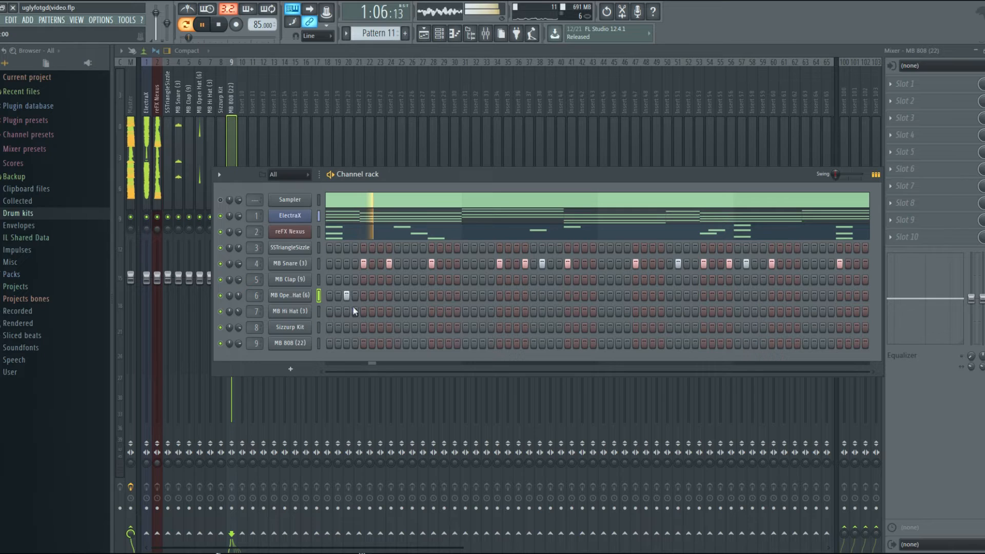
key("space")
left_click(449, 297)
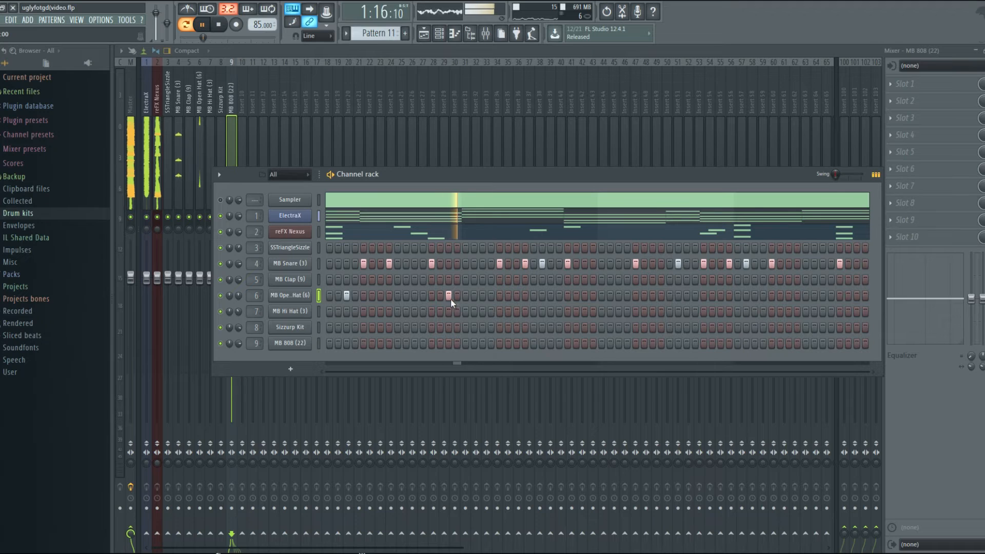
left_click(584, 297)
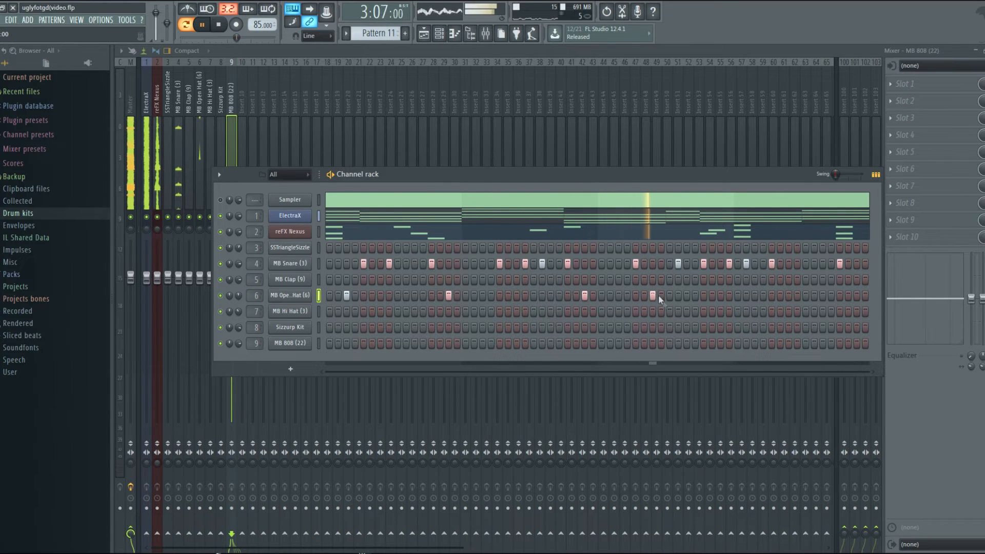
left_click(788, 296)
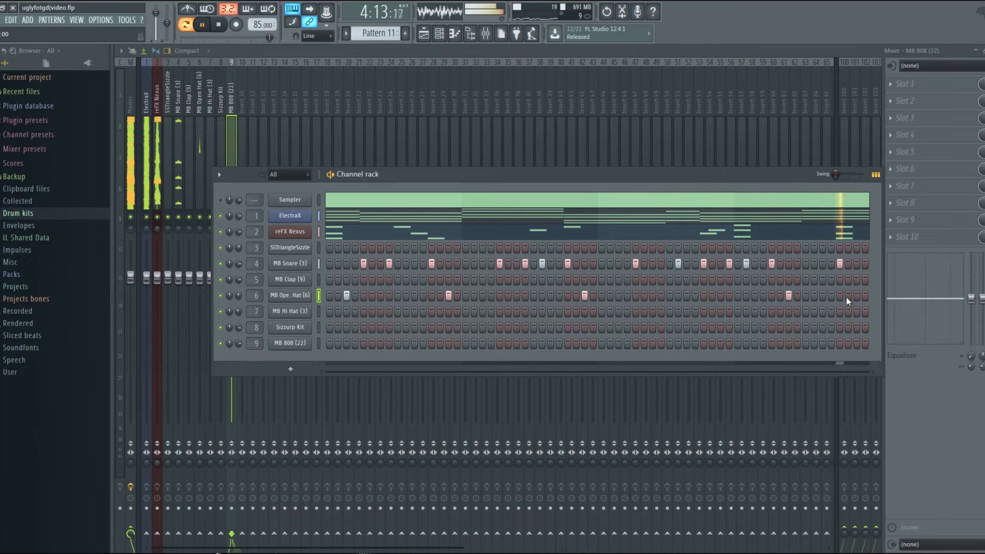
key("space")
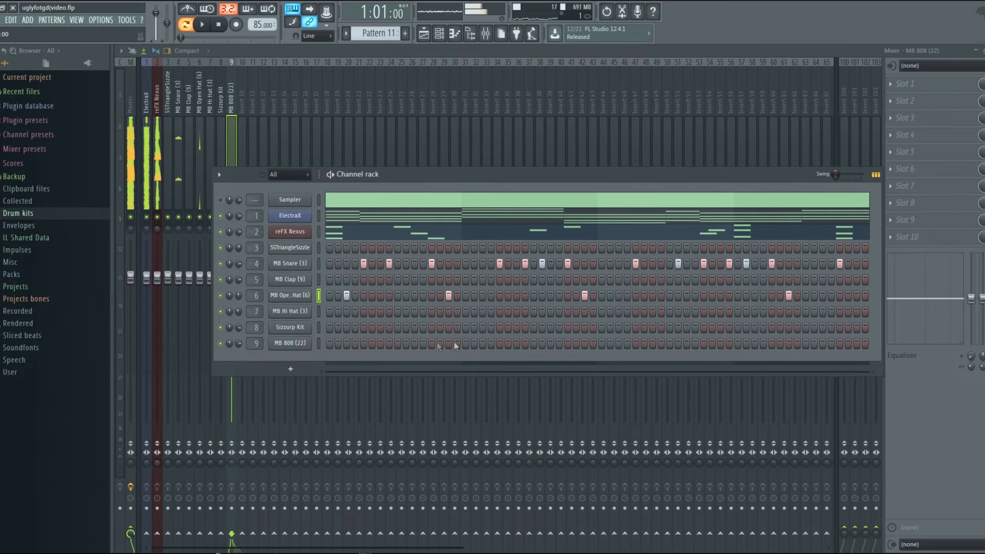
Program Sizzurp Kit hits on steps 1, 9, 10 and 11 while auditioning the pattern
left_click(330, 328)
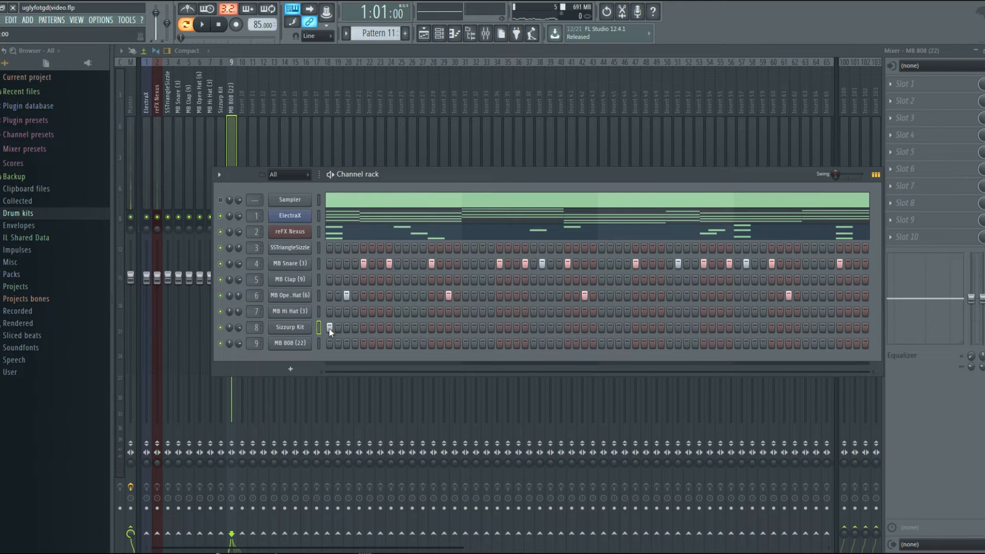
key("space")
left_click(406, 327)
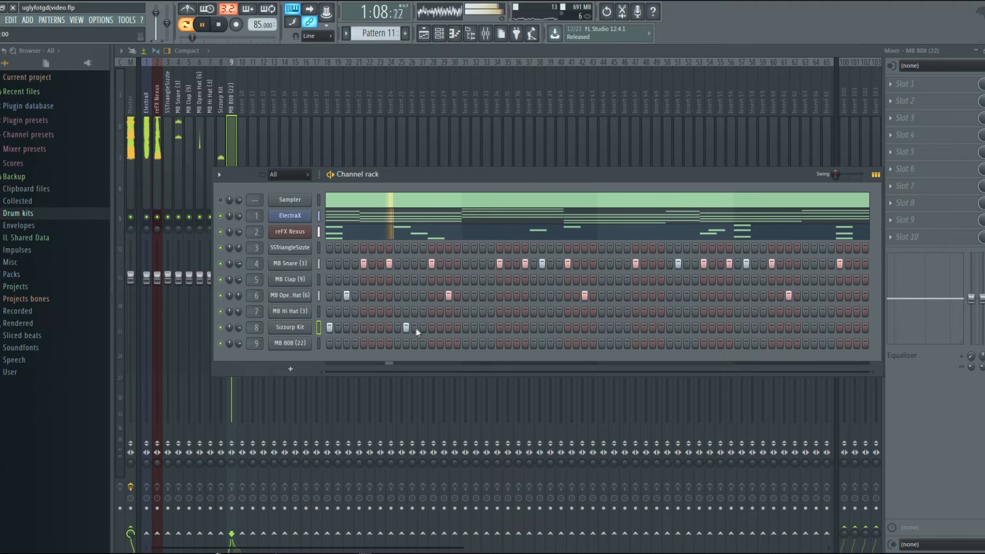
key("space")
left_click(398, 327)
left_click(415, 328)
key("space")
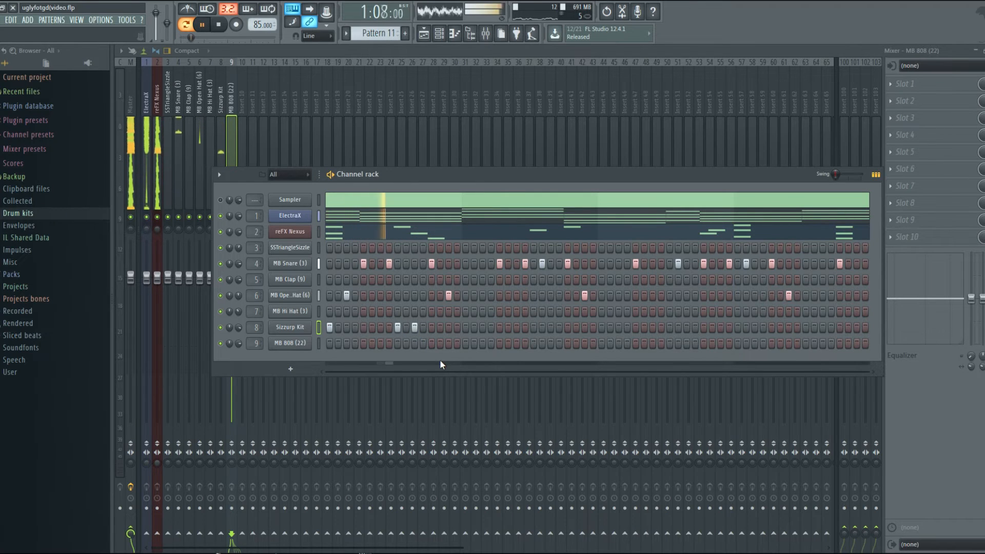
key("space")
left_click(414, 328)
key("space")
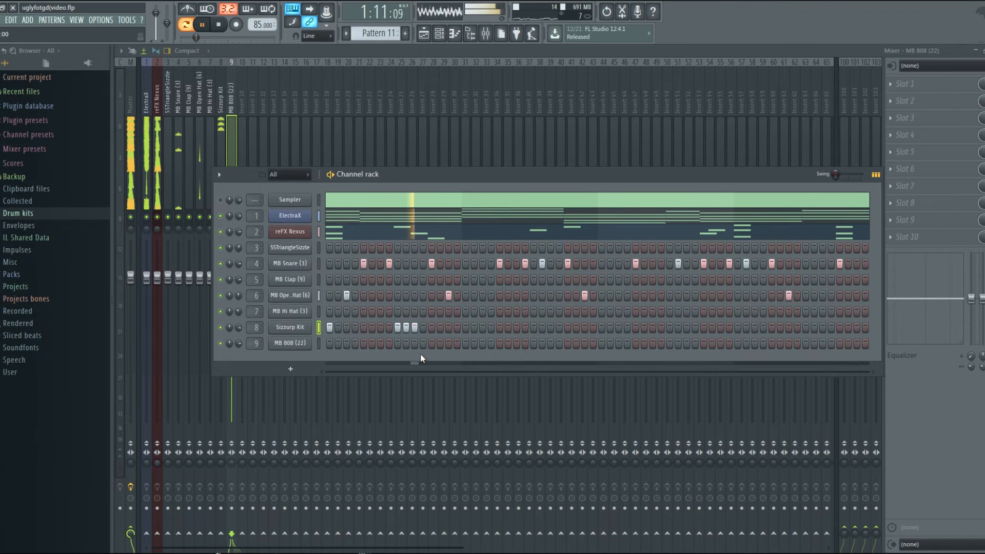
Continue the Sizzurp Kit pattern on steps 20, 27, 35, 36, 39, 51, 57, 58 and 63 and play it
left_click(490, 328)
key("space")
key("space")
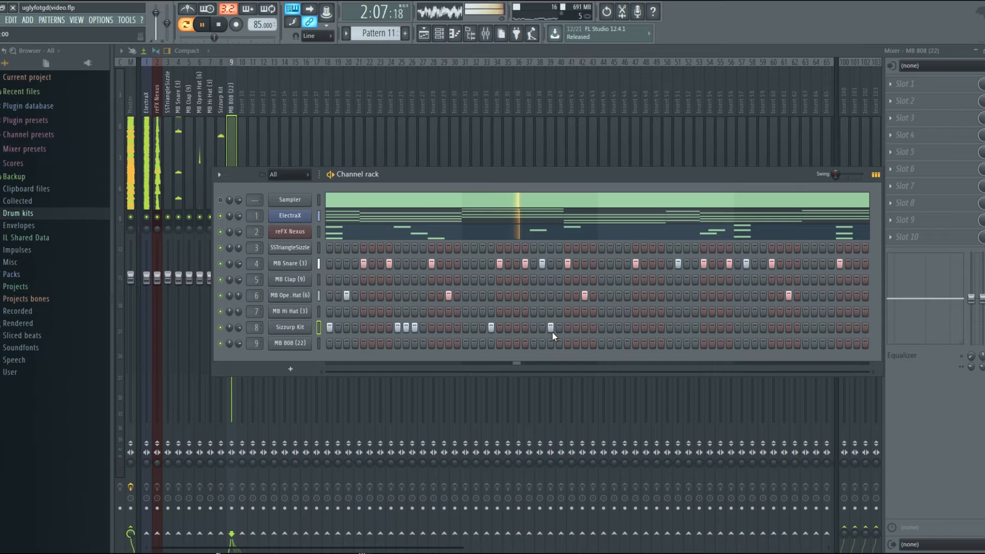
key("space")
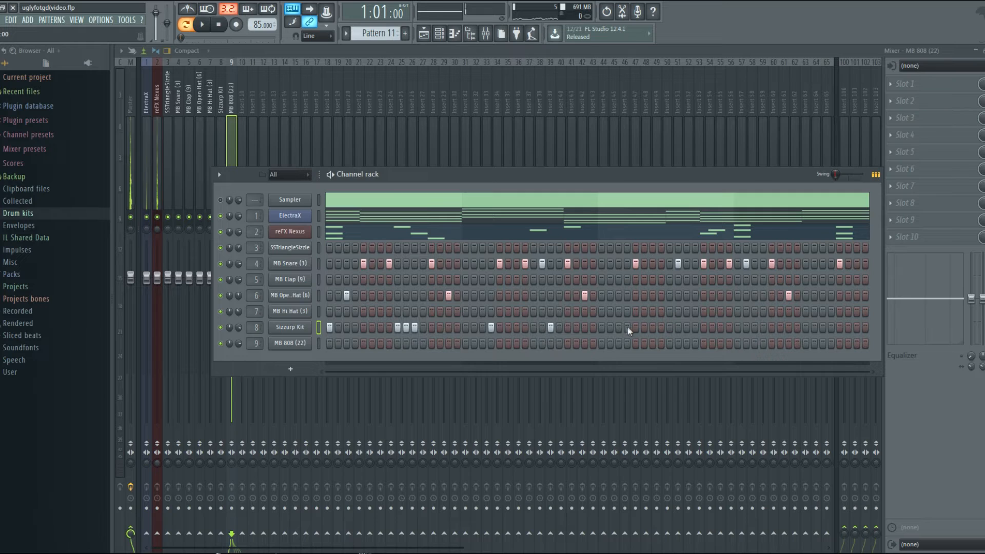
left_click(628, 328)
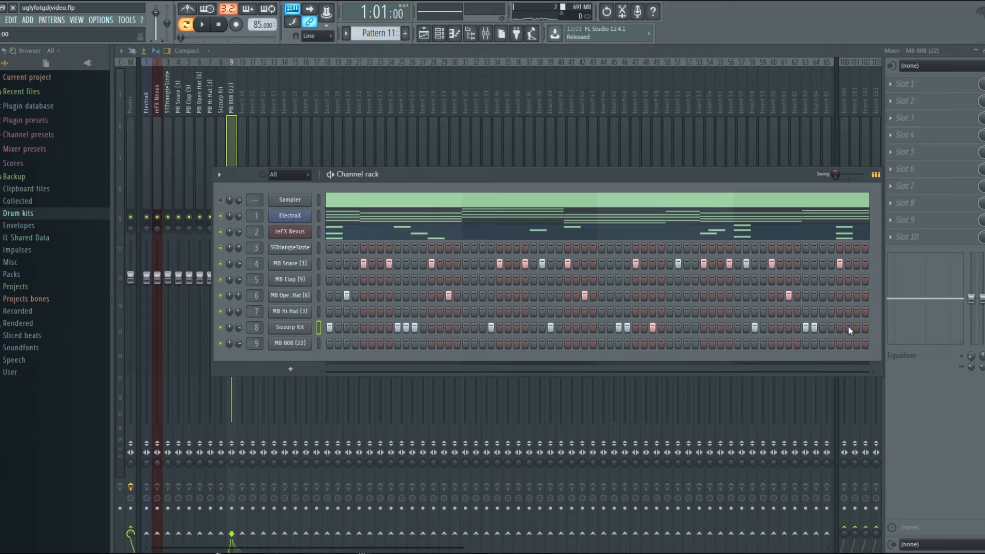
key("space")
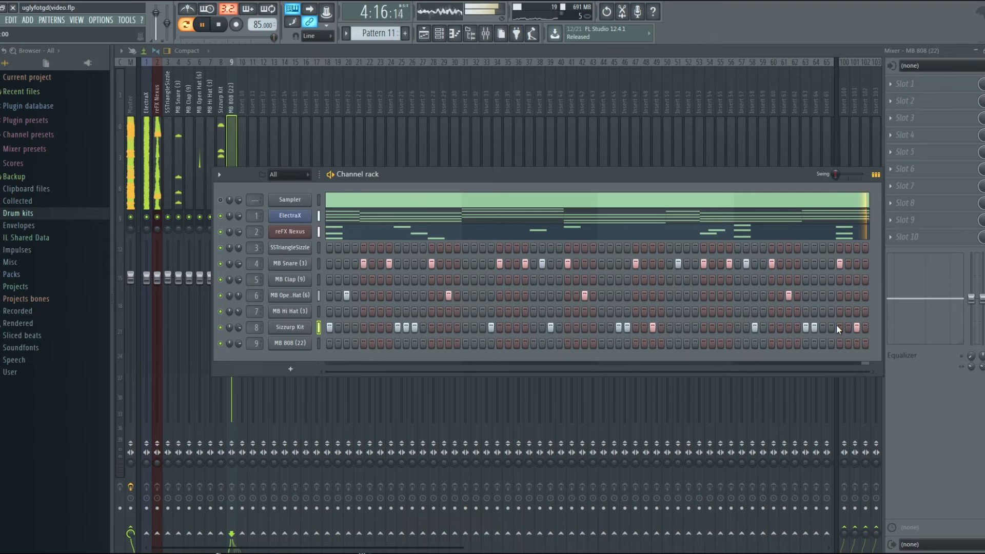
key("space")
Fill all 64 steps of MB Hi Hat (3) and play the pattern
left_click_drag(330, 313, 861, 311)
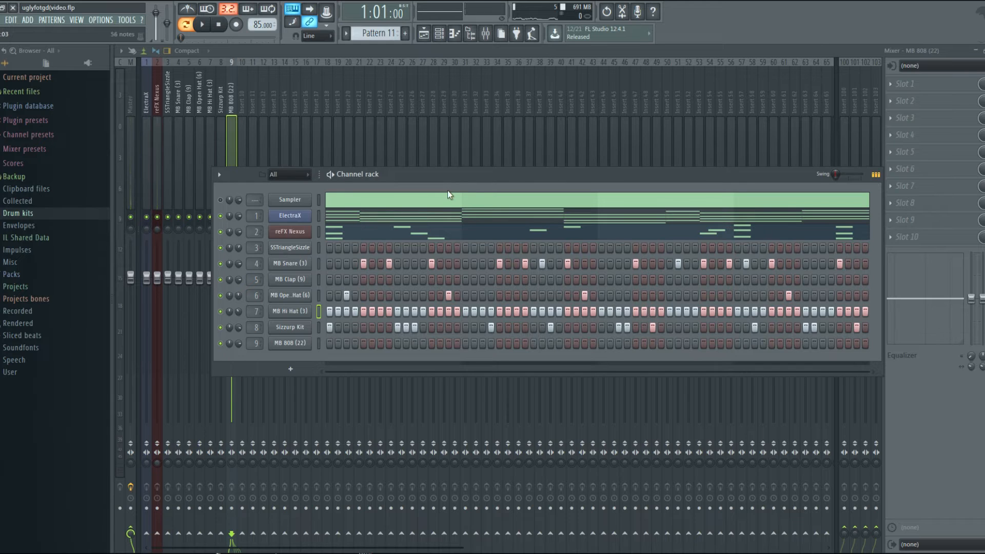
key("space")
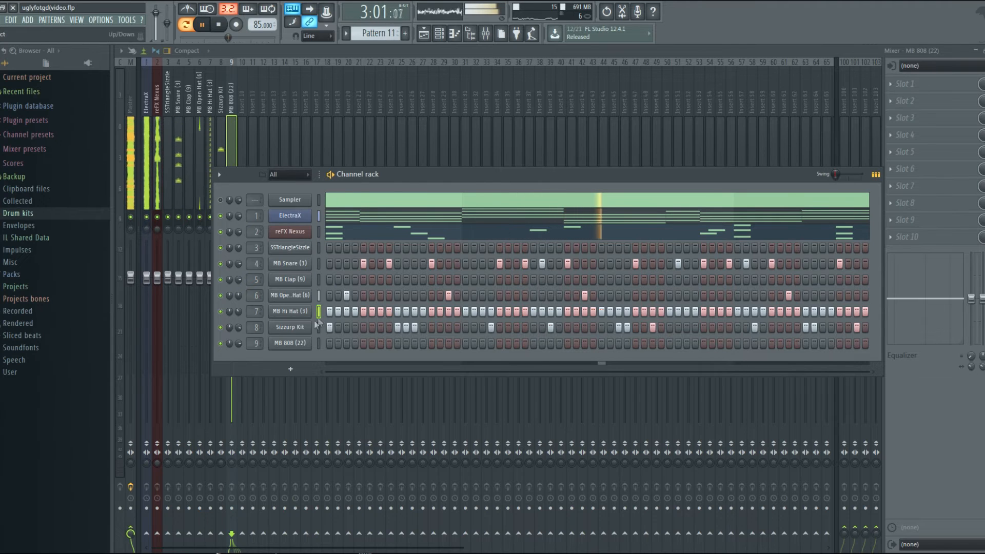
key("space")
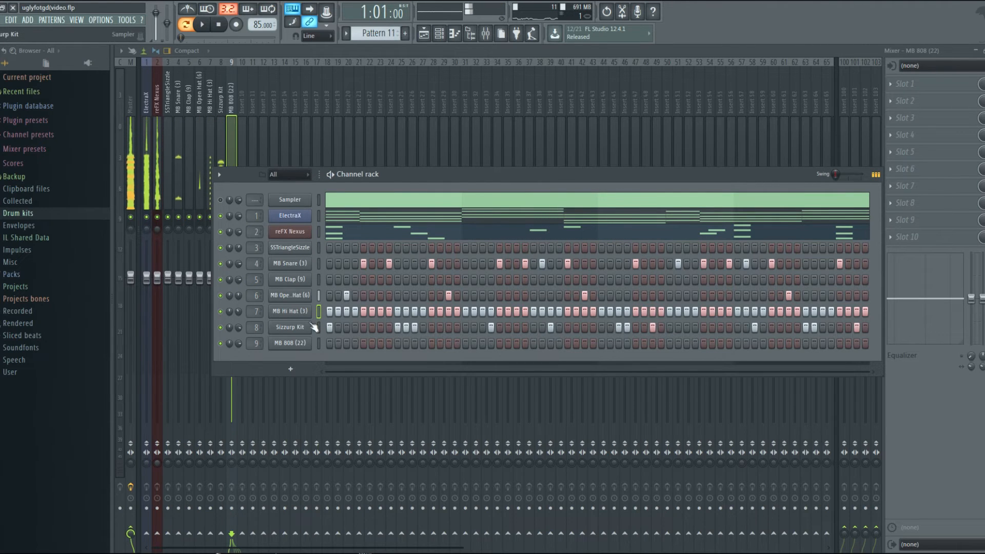
In the MB Hi Hat (3) piano roll, lengthen the notes on steps 5 and 6 to one step and chop step 5 into eight
right_click(306, 312)
left_click(324, 314)
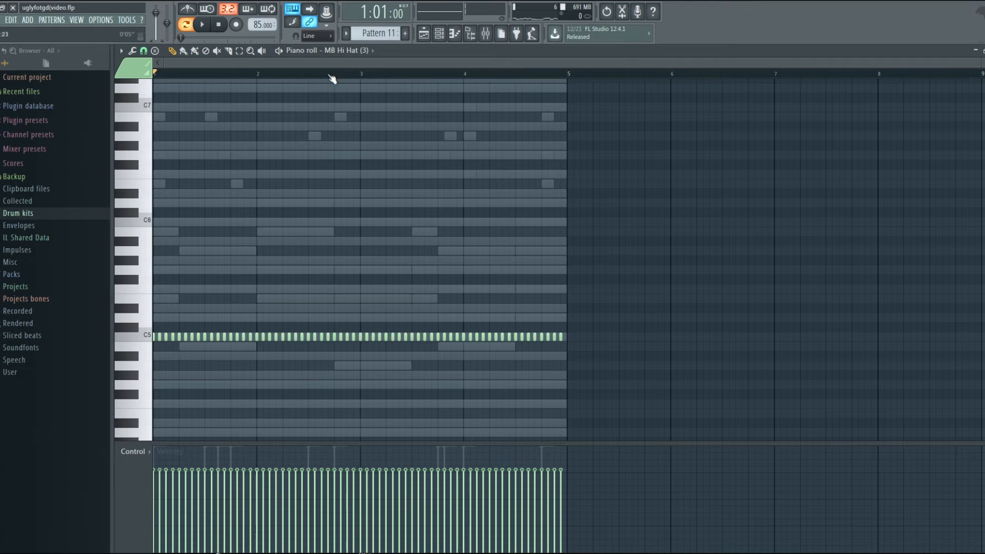
left_click_drag(979, 61, 344, 61)
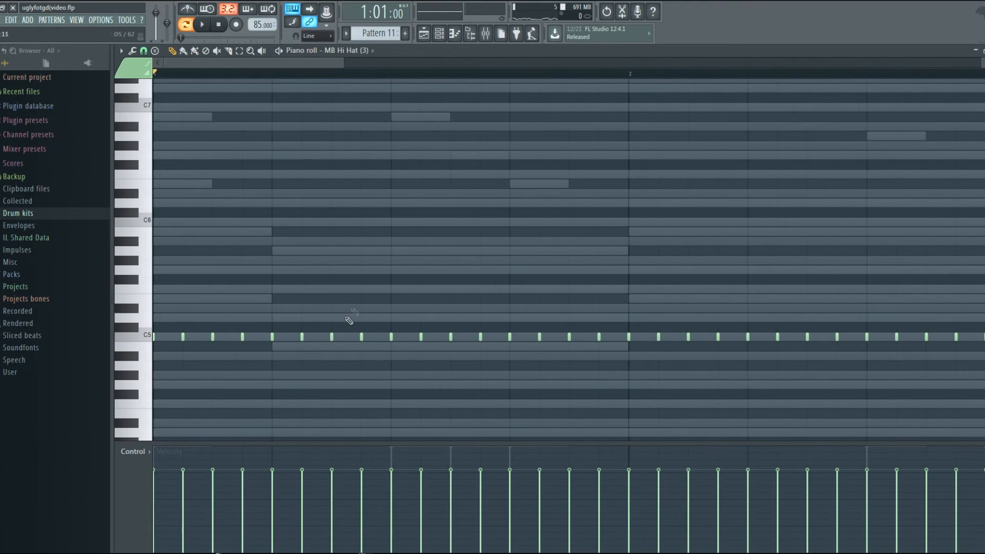
key("space")
left_click_drag(271, 347, 347, 324)
left_click_drag(269, 353, 293, 333)
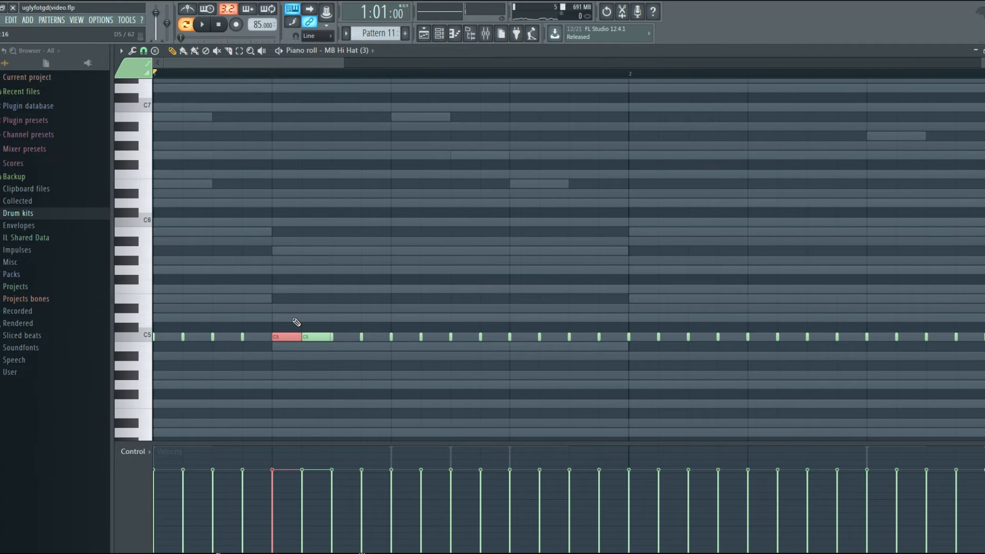
key("ctrl+u")
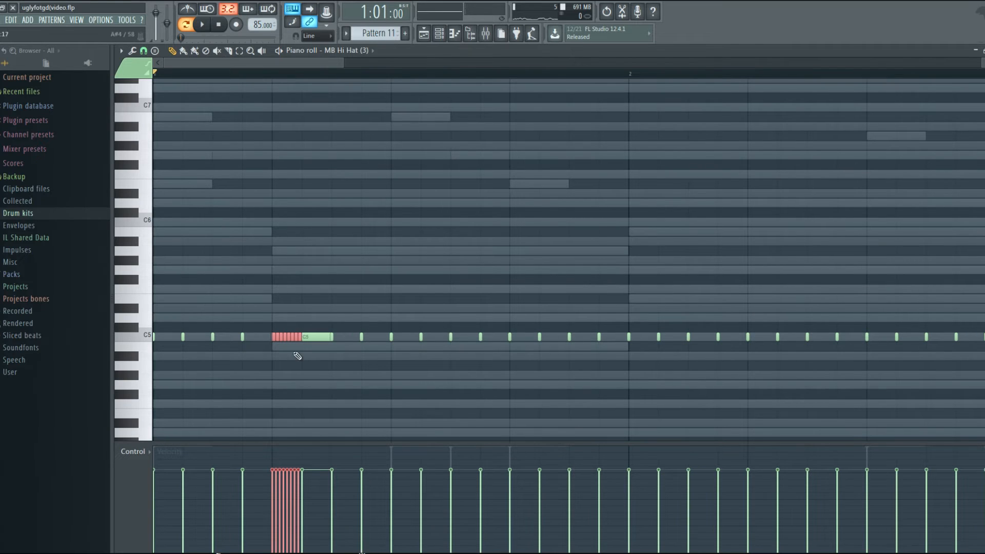
Chop the lengthened hi-hat note on step 6 into four notes and play the pattern
left_click_drag(295, 349, 321, 328)
key("ctrl+u")
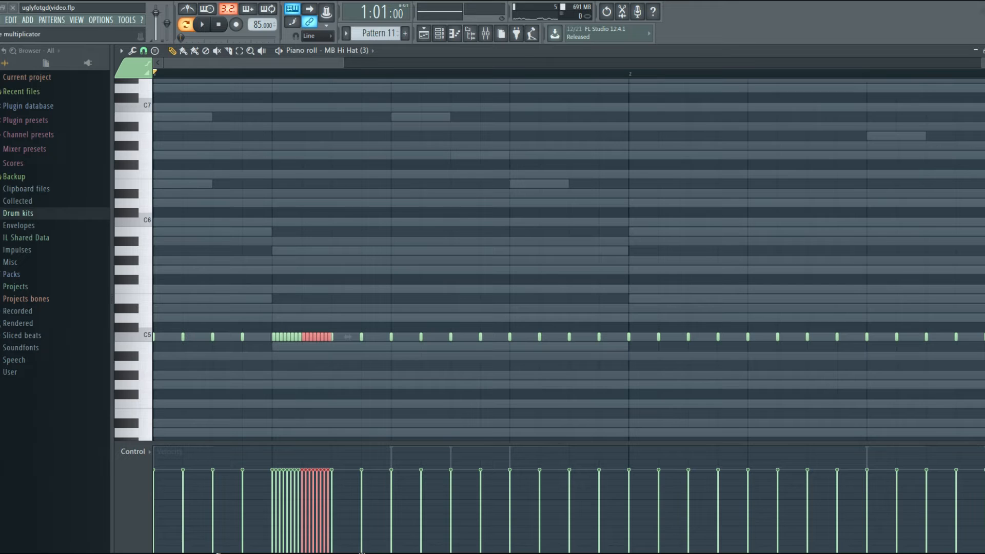
scroll(317, 338, "up", 1)
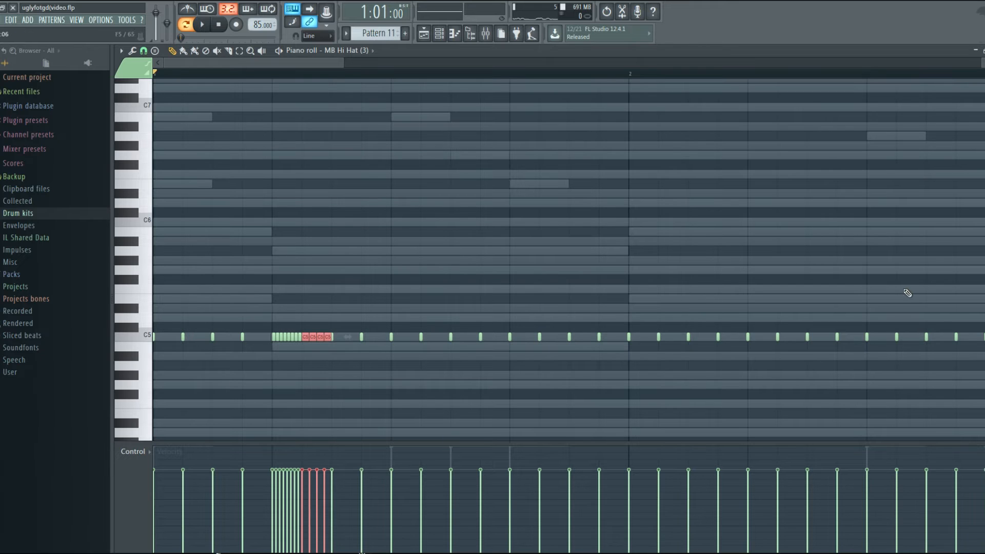
key("space")
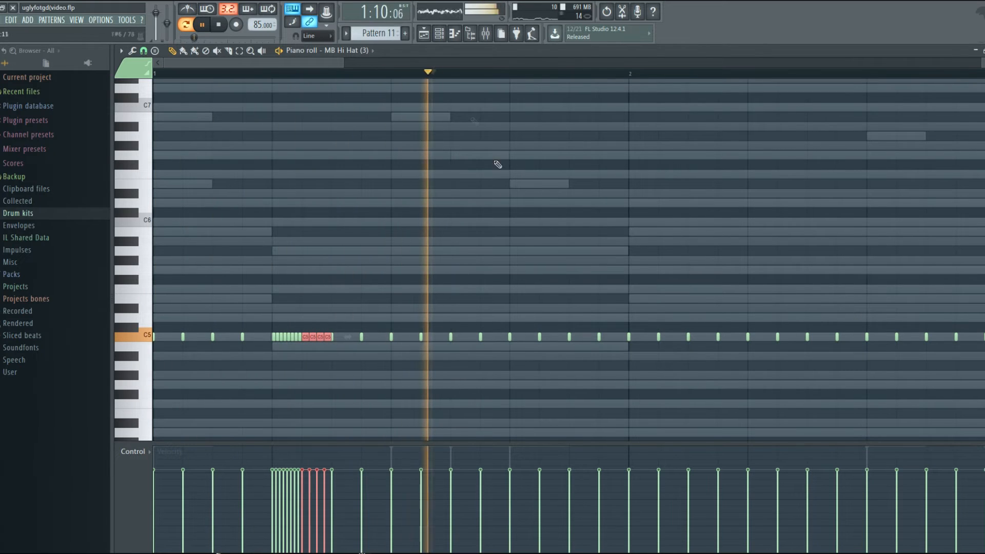
scroll(456, 292, "down", 3)
key("space")
Lengthen the bar 2 hi-hat notes on steps 5 and 7 to one step, chop each into four, and play the pattern
mouse_move(390, 339)
left_mouse_down()
mouse_move(415, 330)
mouse_move(396, 332)
left_mouse_up()
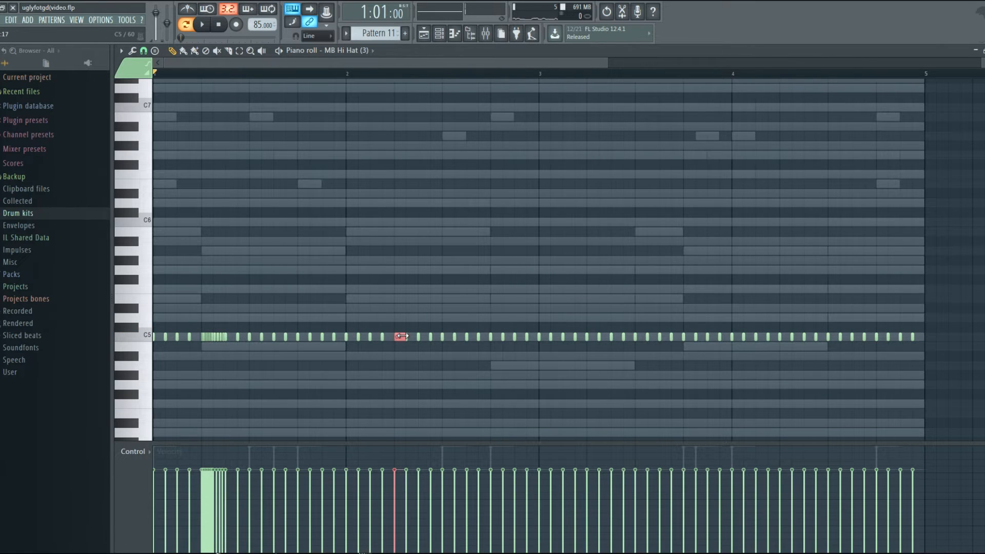
key("ctrl+u")
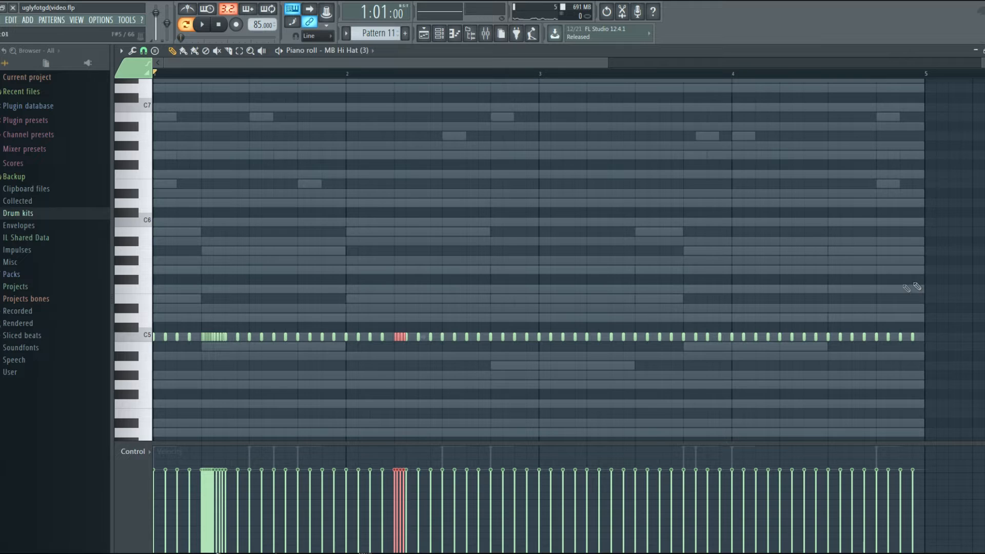
left_click(419, 339)
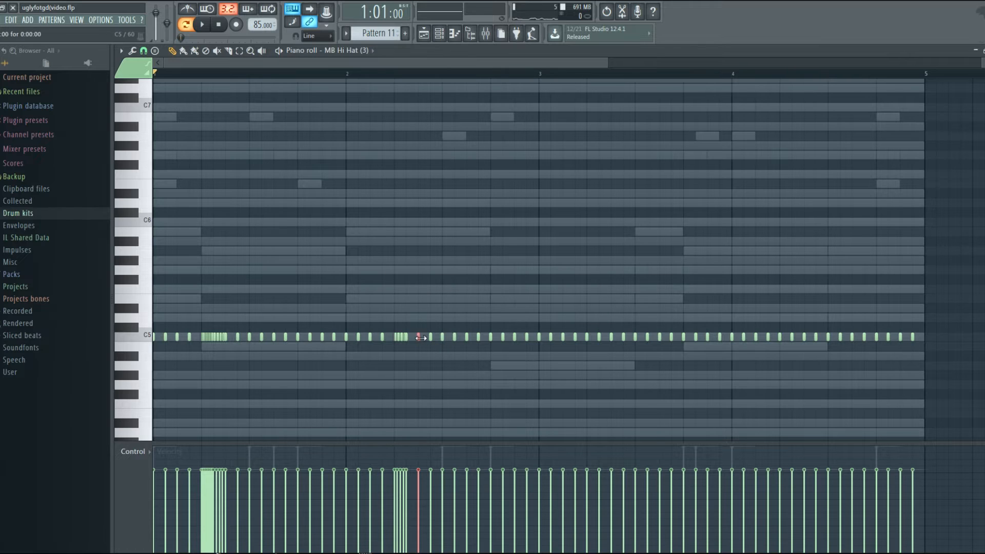
key("ctrl+u")
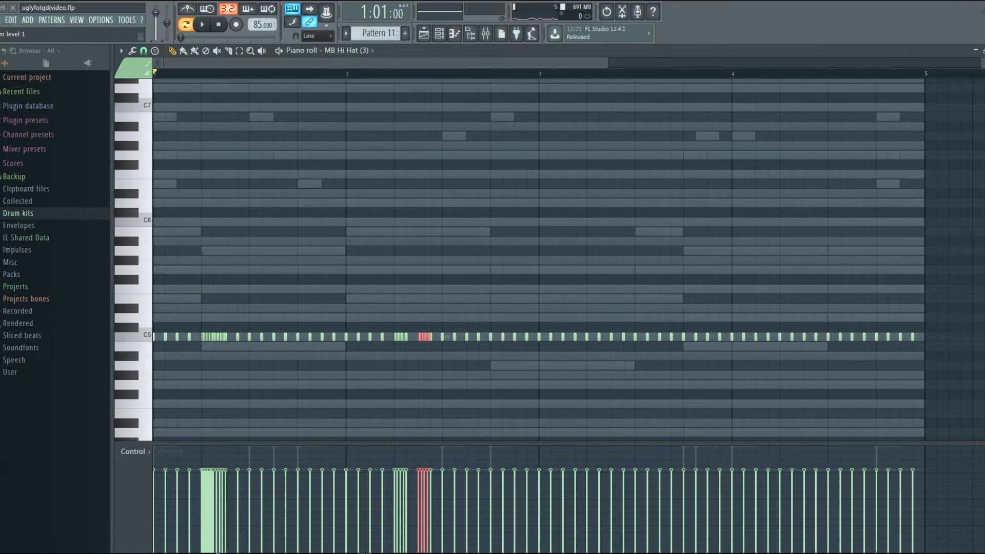
key("space")
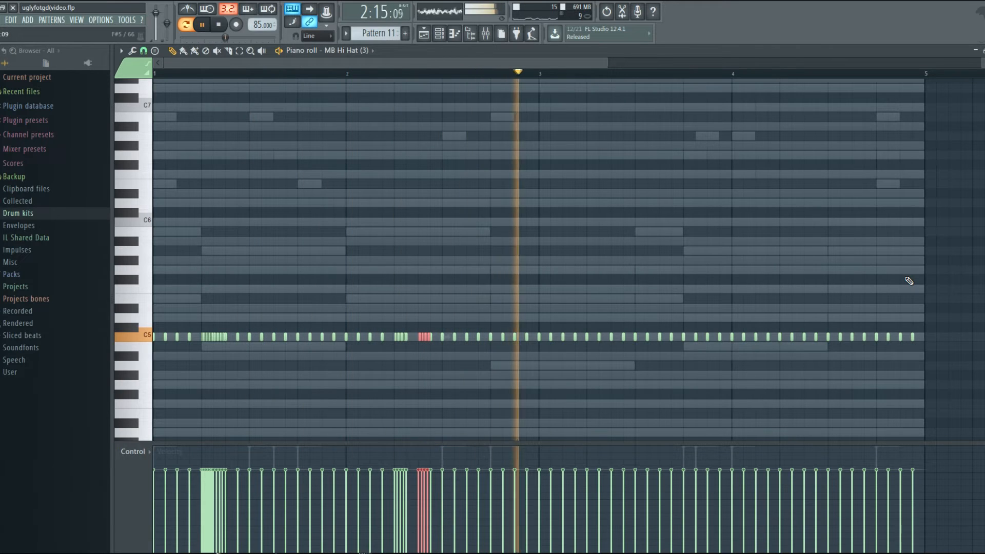
key("space")
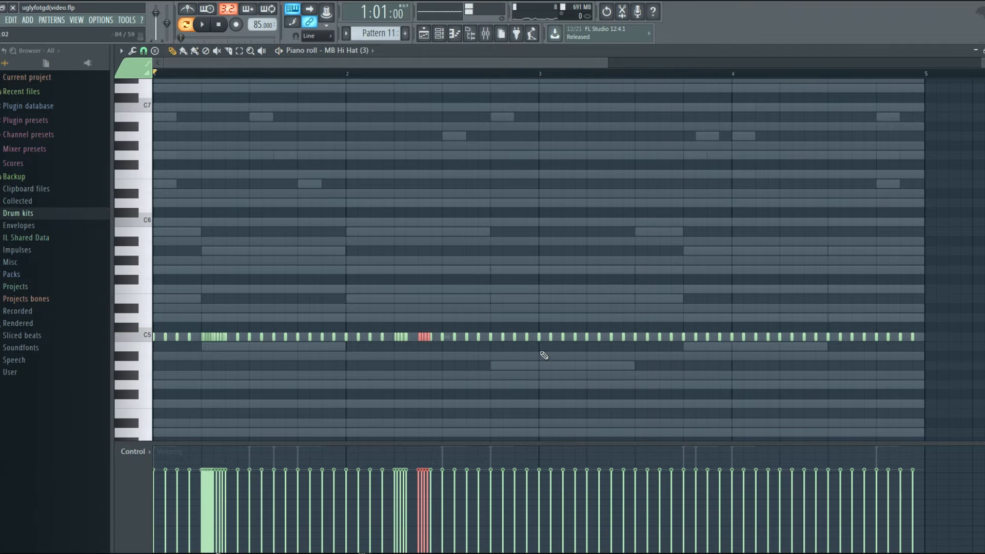
Replace the hi-hat notes in bars 3 and 4 with a copy of bars 1 and 2, and return to the channel rack
left_click_drag(538, 349, 959, 295)
key("Delete")
left_click_drag(591, 390, 155, 288)
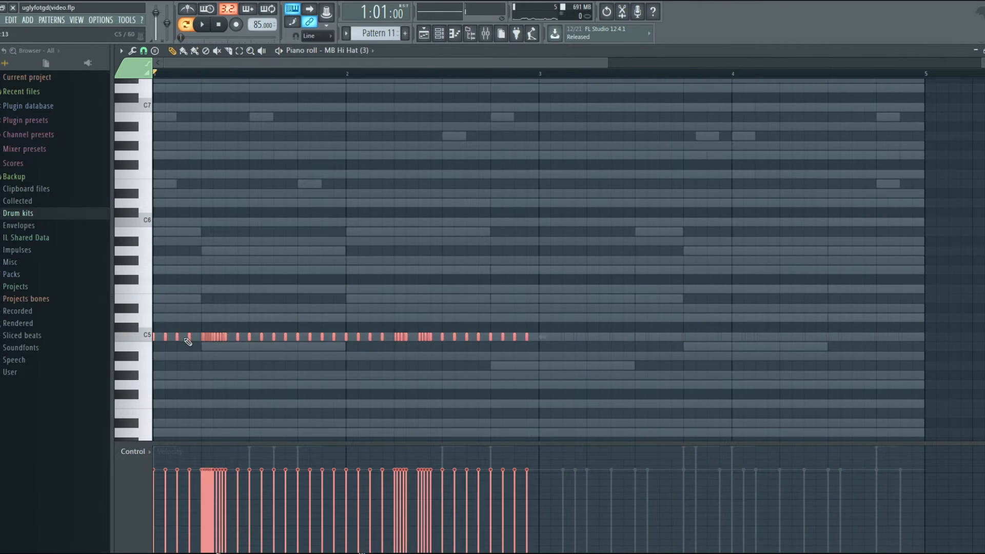
left_click_drag(196, 337, 576, 336)
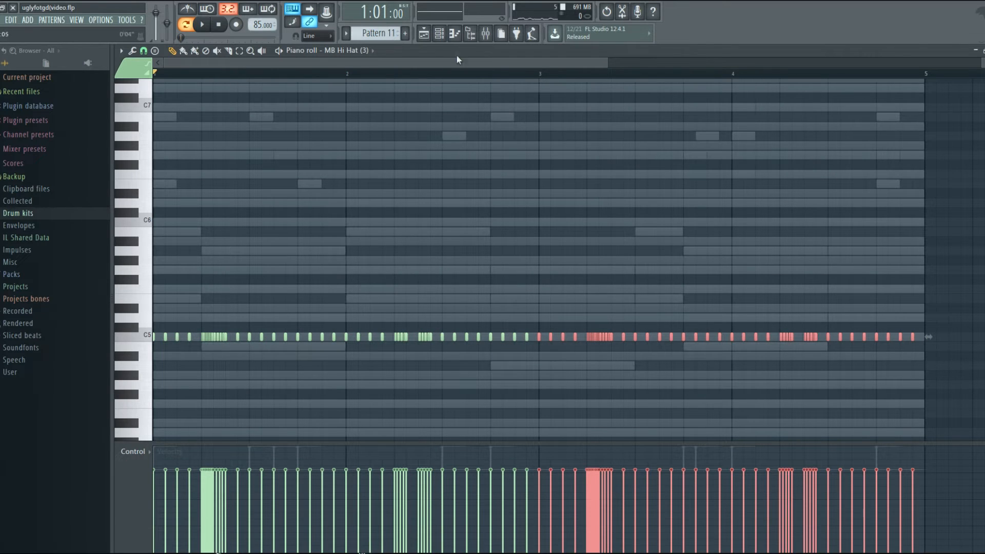
left_click(439, 34)
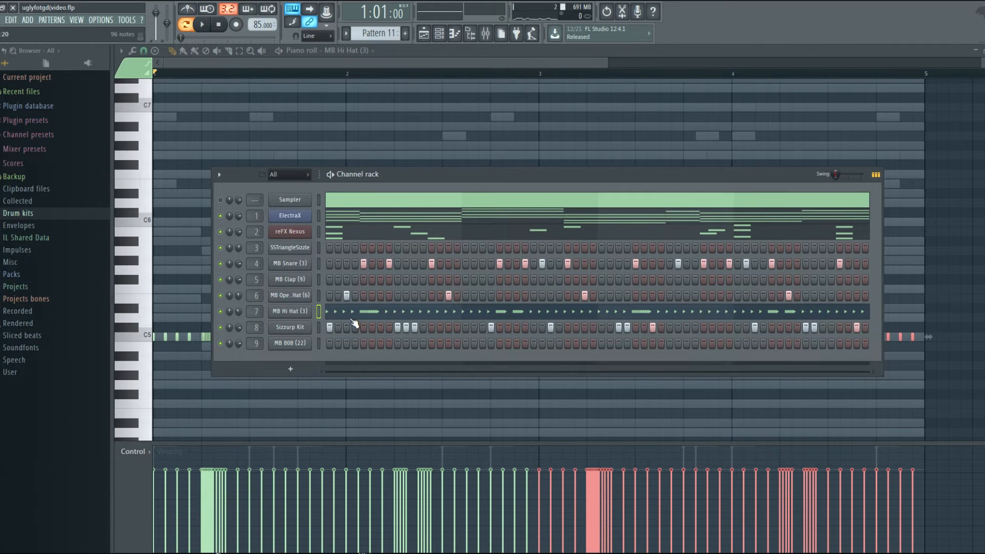
Open the MB 808 (22) channel's sample settings, audition its waveform, and close them
left_click(307, 348)
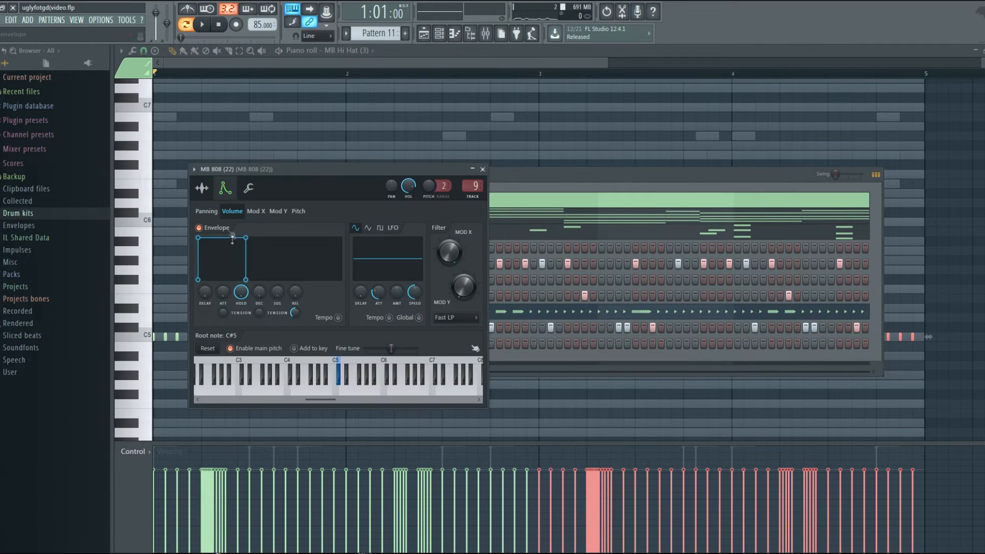
left_click(202, 188)
left_click(271, 377)
left_click(271, 377)
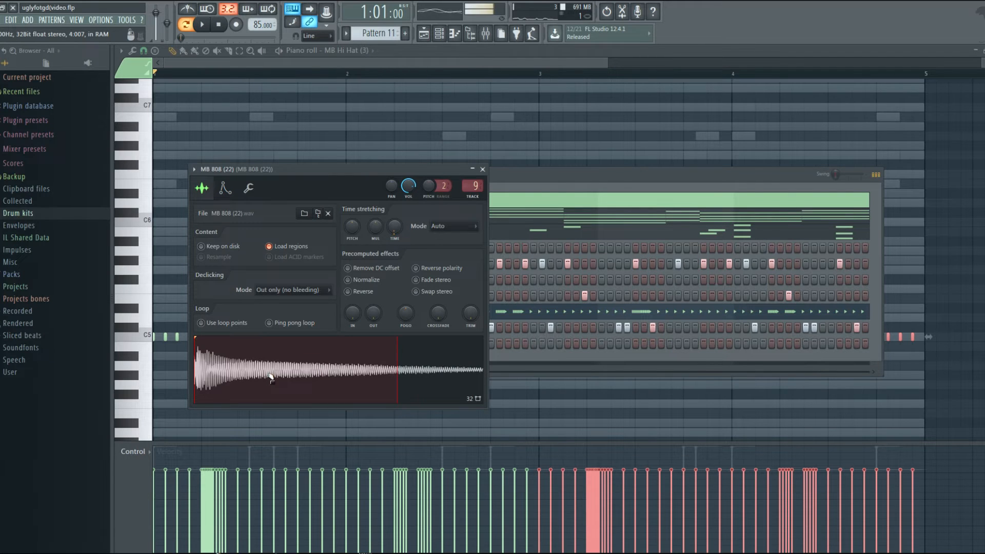
left_click(482, 169)
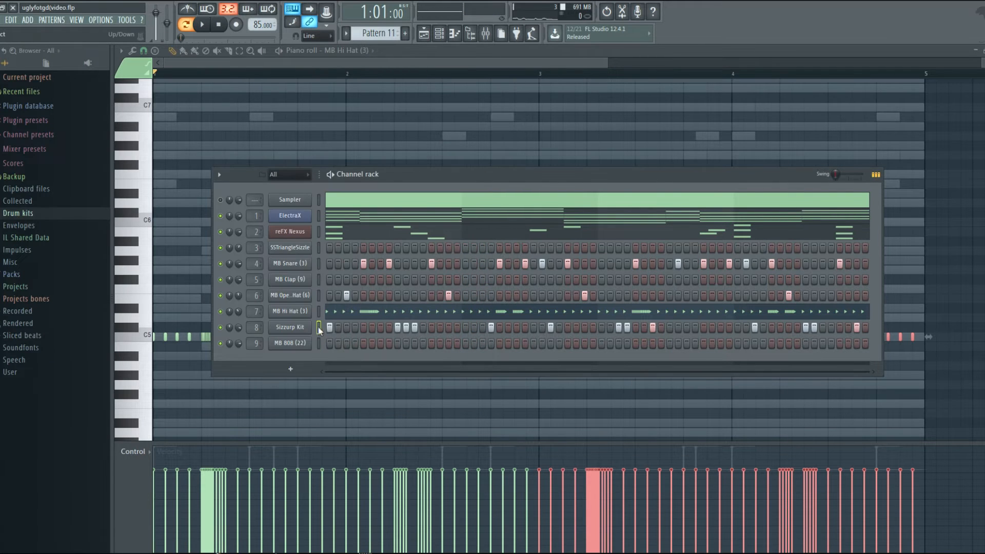
Paste the Sizzurp Kit kick pattern into the MB 808 (22) channel and open that channel's piano roll
left_click(318, 344)
key("ctrl+v")
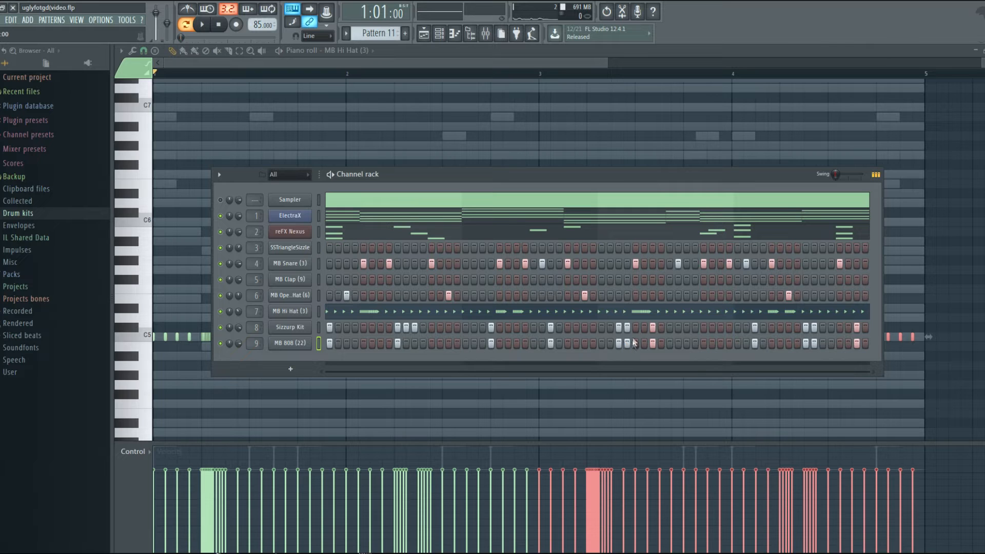
right_click(295, 344)
left_click(323, 344)
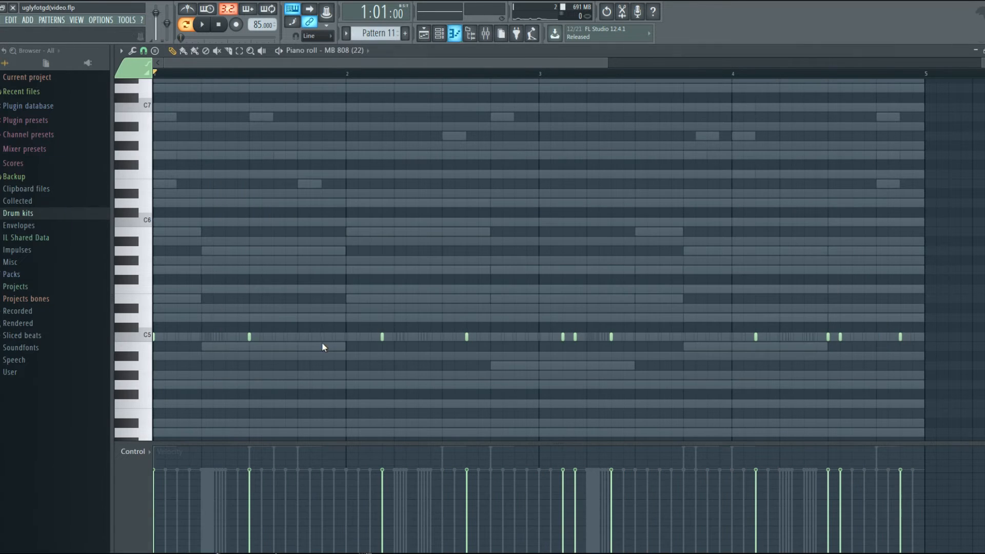
Audition C5 and C4, move all MB 808 (22) notes down one octave from C5 to C4, and play the pattern
left_click(144, 335)
left_click(144, 334)
scroll(144, 338, "down", 3)
left_click(150, 366)
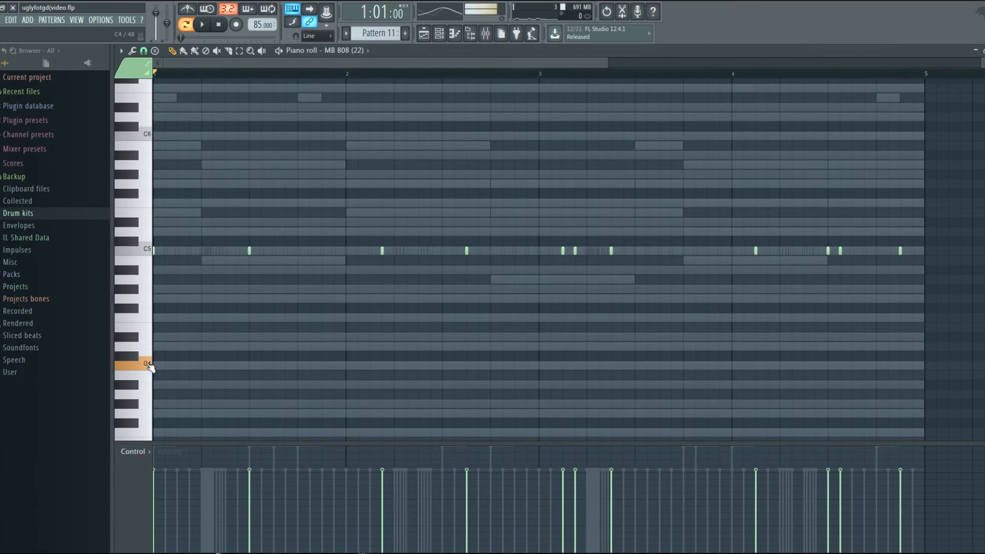
left_click(149, 365)
left_click_drag(945, 293, 354, 203)
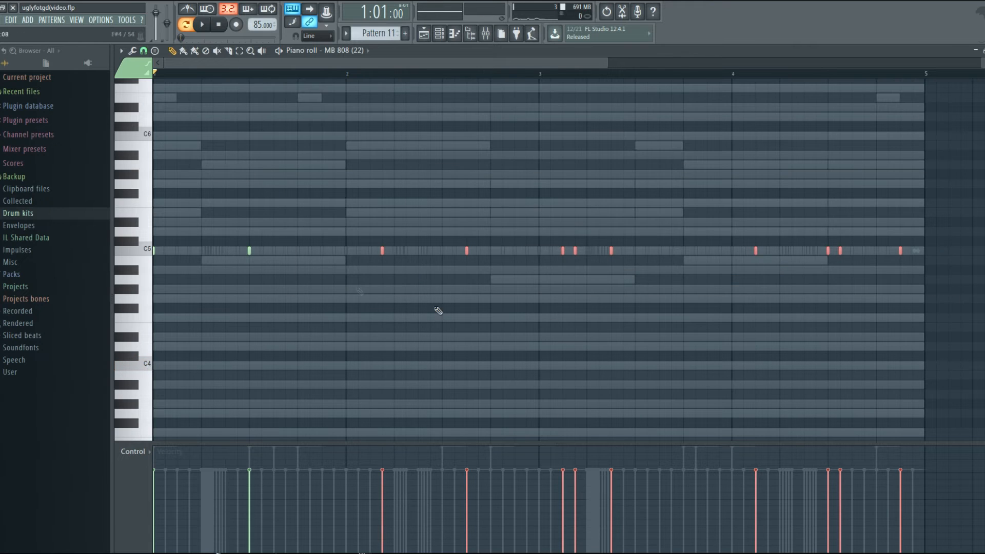
left_click_drag(961, 280, 249, 367)
key("space")
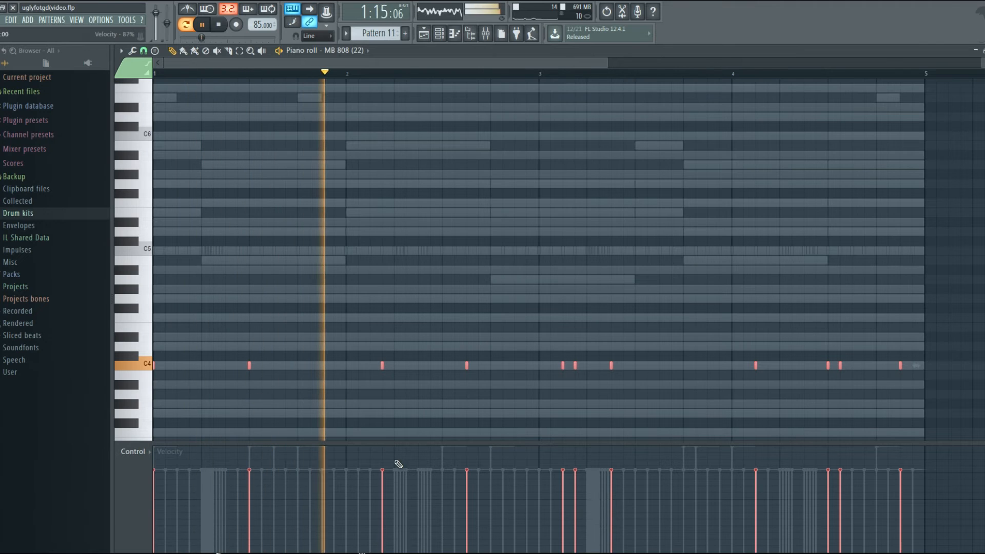
key("space")
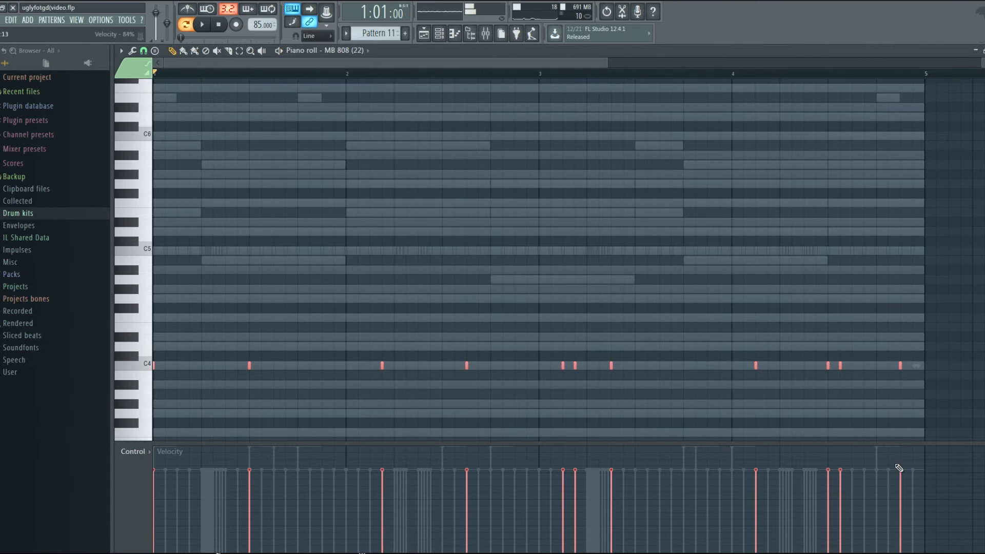
Raise the velocity of all MB 808 (22) notes to maximum, play the pattern, and return to the channel rack
key("space")
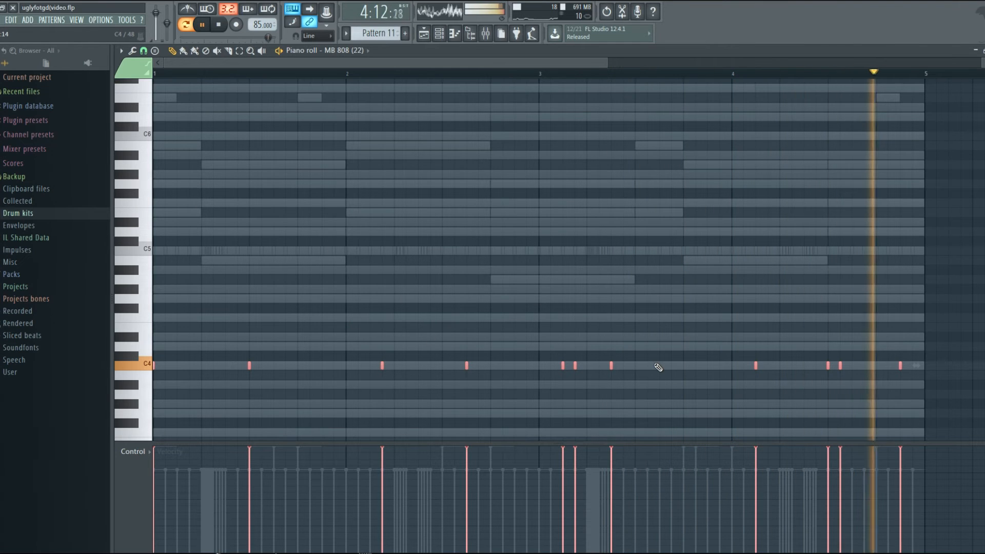
key("space")
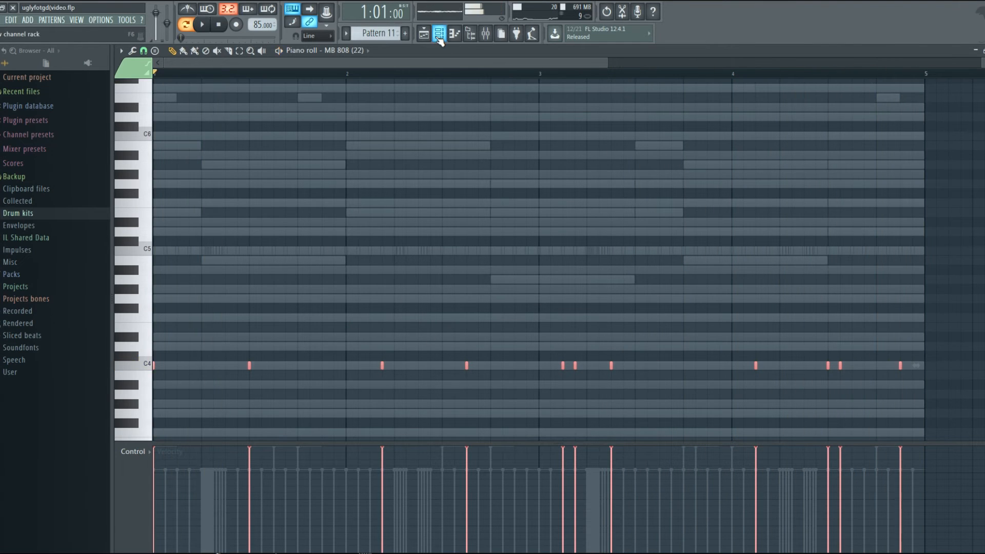
left_click(440, 34)
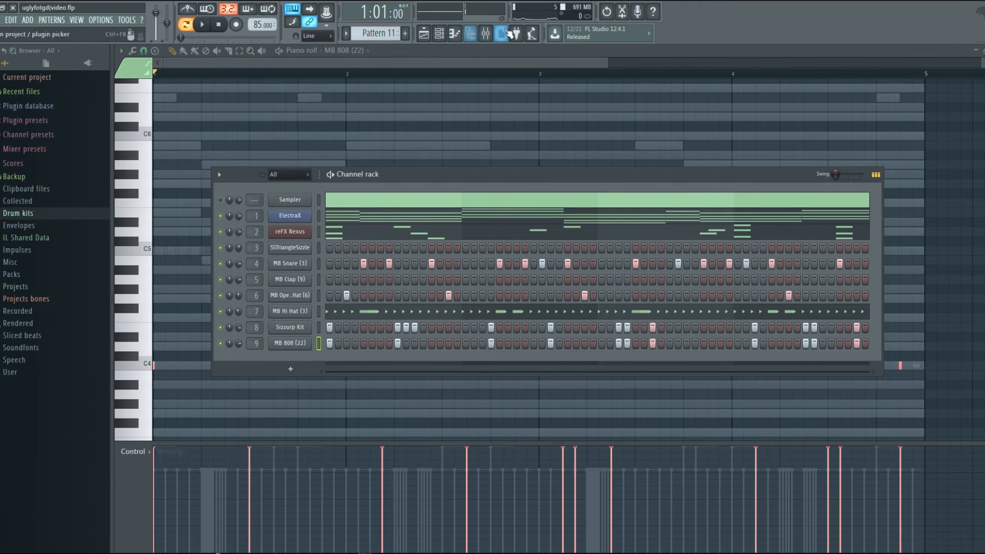
In the mixer, solo the ElectraX track and load Fruity Parametric EQ 2 into its first effect slot
key("F9")
left_click(144, 171)
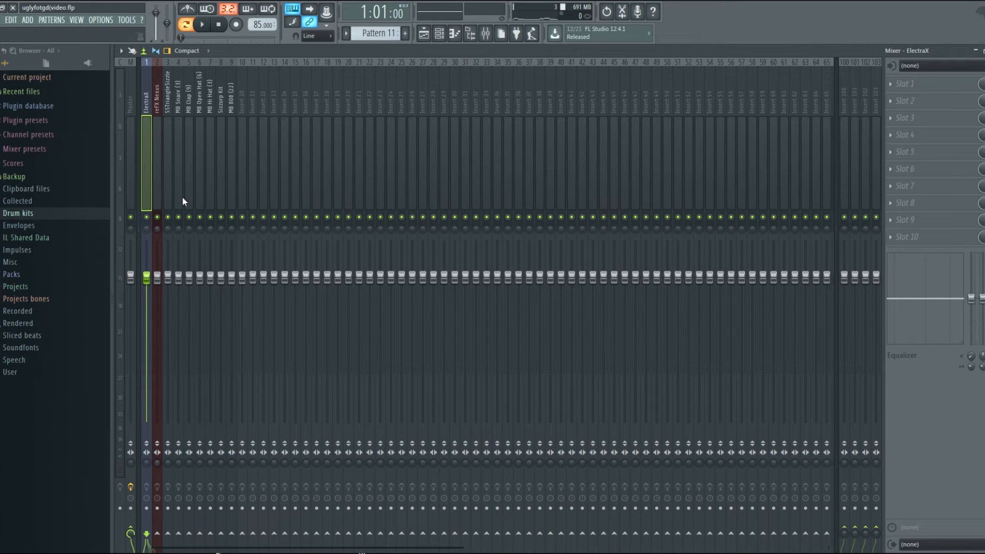
right_click(152, 219)
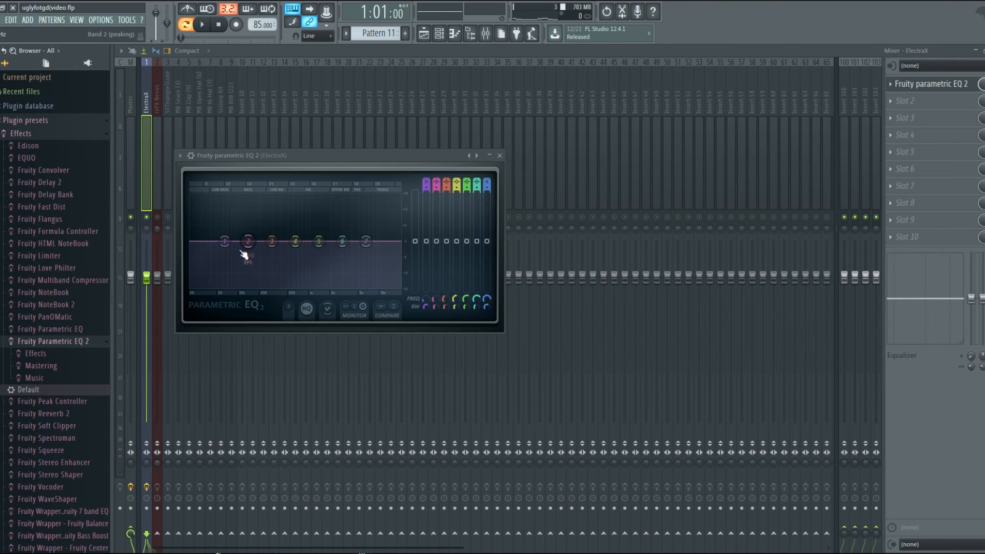
During playback, cut ElectraX's low frequencies with EQ band 1 and its high frequencies with band 7, and close the equalizer
key("space")
left_click_drag(215, 241, 257, 286)
left_click_drag(366, 241, 376, 285)
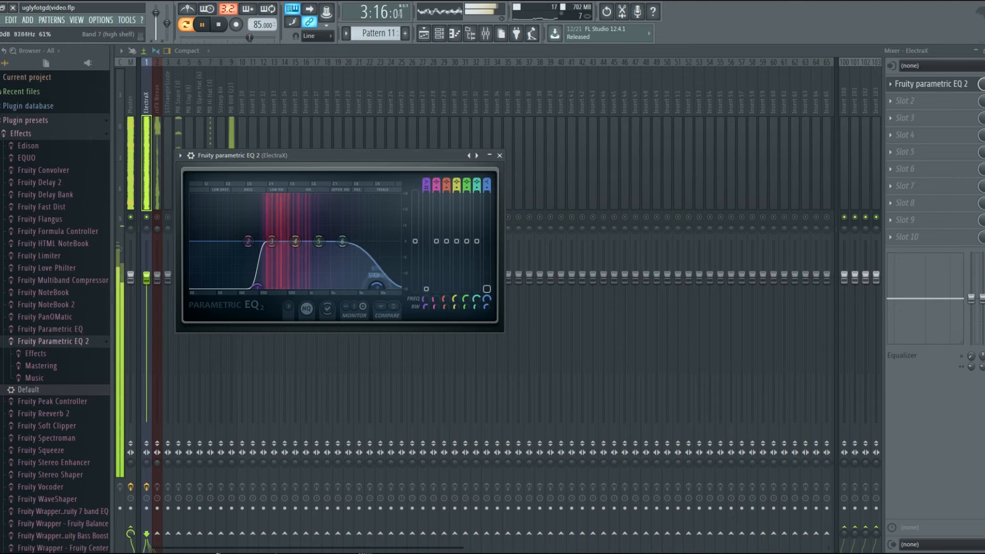
left_click(499, 155)
Solo the reFX Nexus mixer track, add Fruity Parametric EQ 2, and cut its lows with band 1 and highs with band 7
left_click(158, 218)
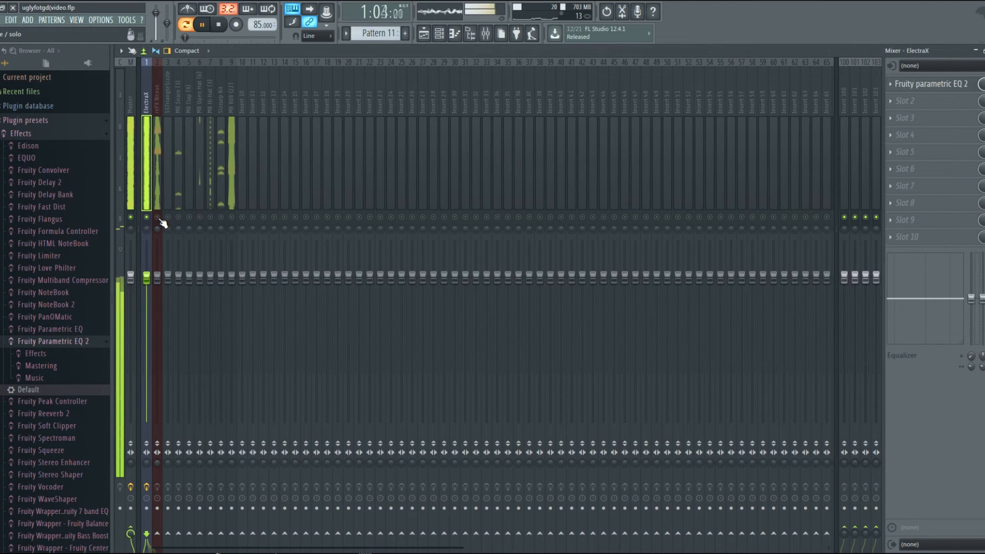
left_click(159, 210)
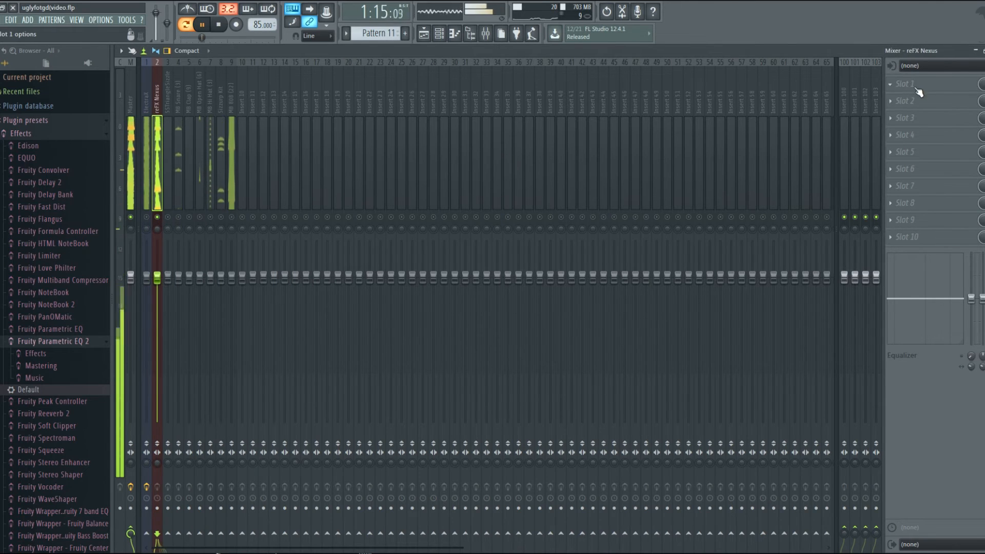
left_click_drag(253, 270, 276, 314)
left_click_drag(394, 268, 427, 314)
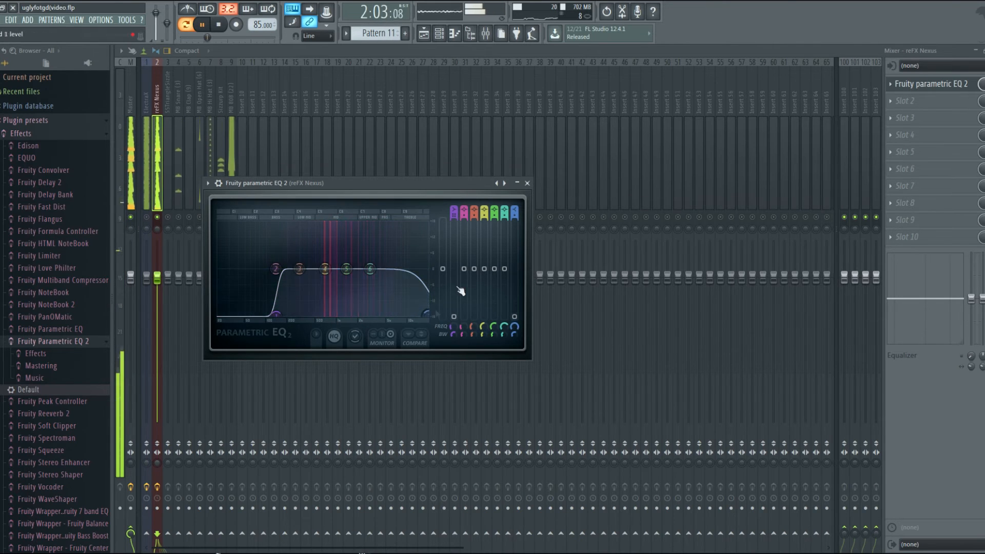
Lower the frequency of the reFX Nexus high cut, dip the mids with EQ band 5, and close the equalizer
left_click_drag(425, 318, 410, 321)
left_click_drag(346, 270, 338, 285)
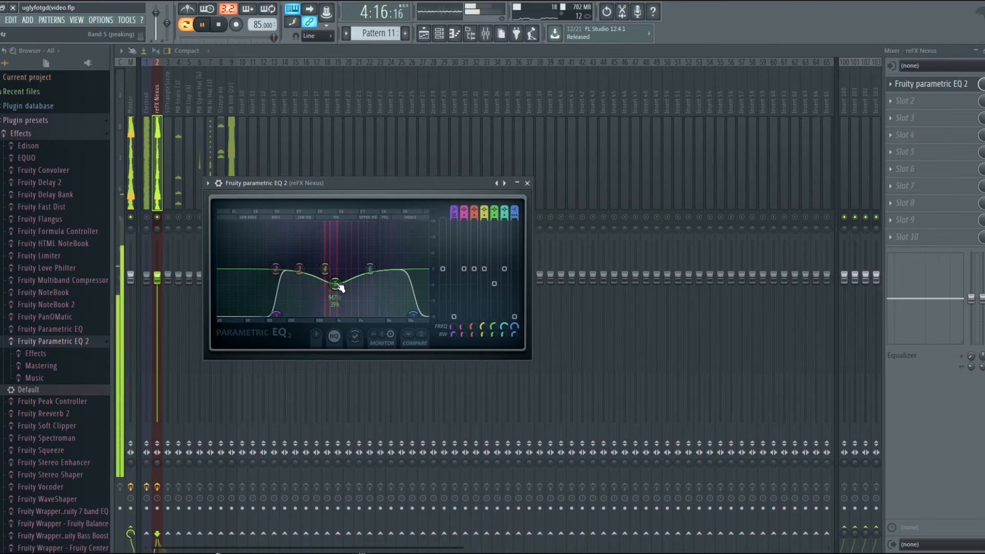
key("space")
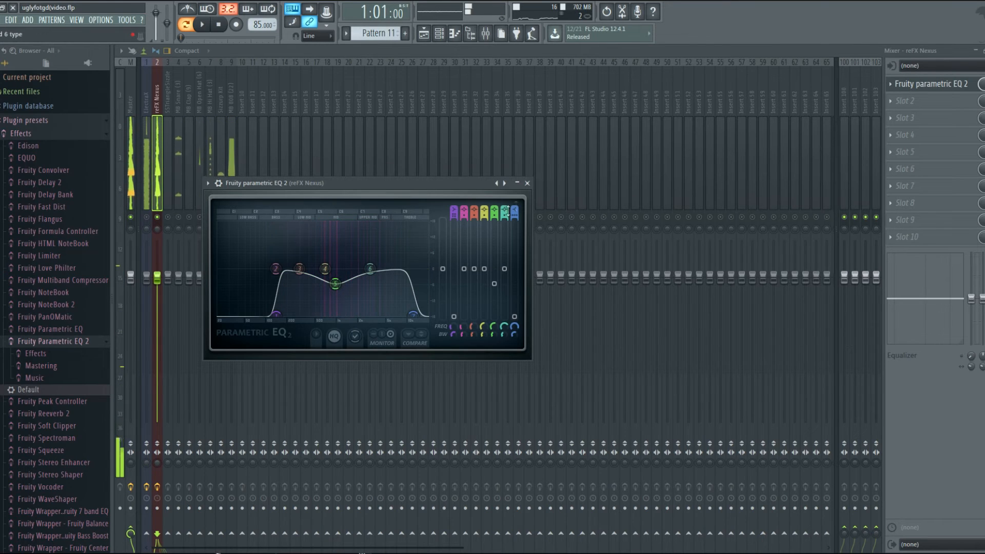
left_click(527, 183)
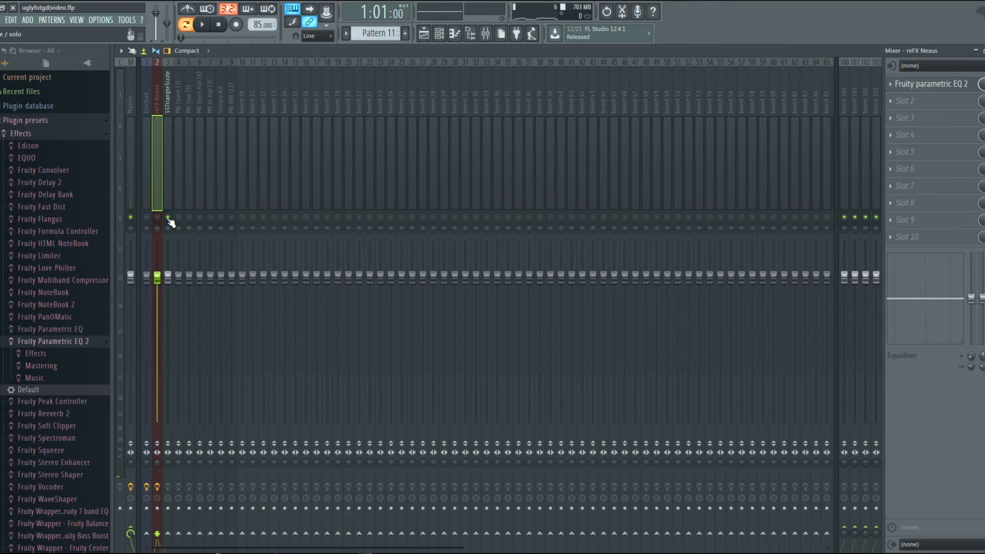
Unsolo the mixer so all tracks sound, and play the whole beat with the channel rack open
left_click(439, 34)
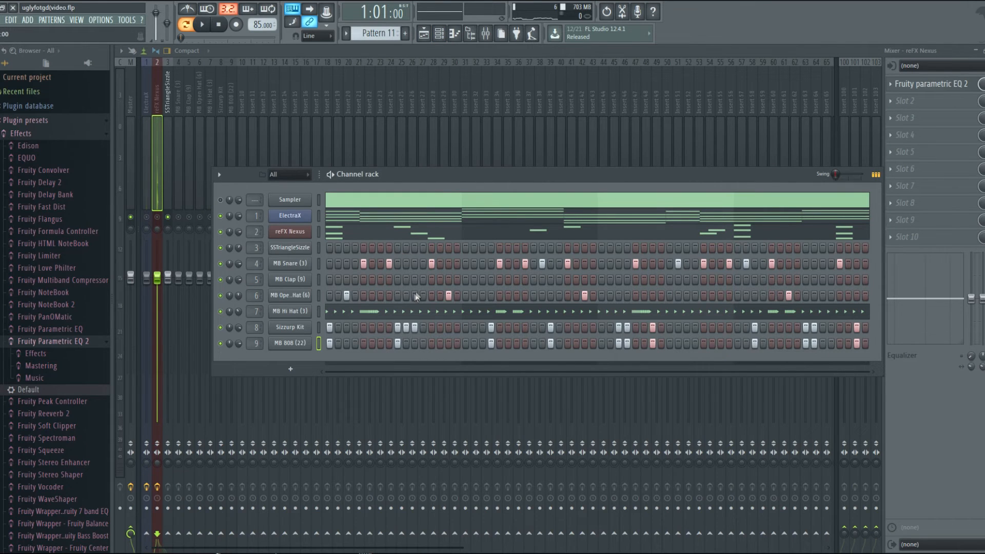
right_click(167, 217)
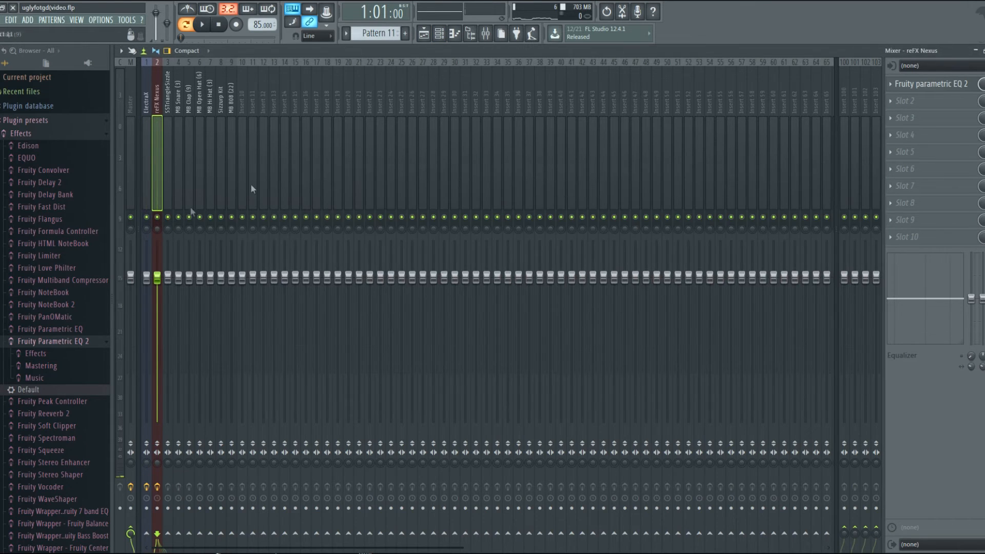
left_click(440, 33)
key("space")
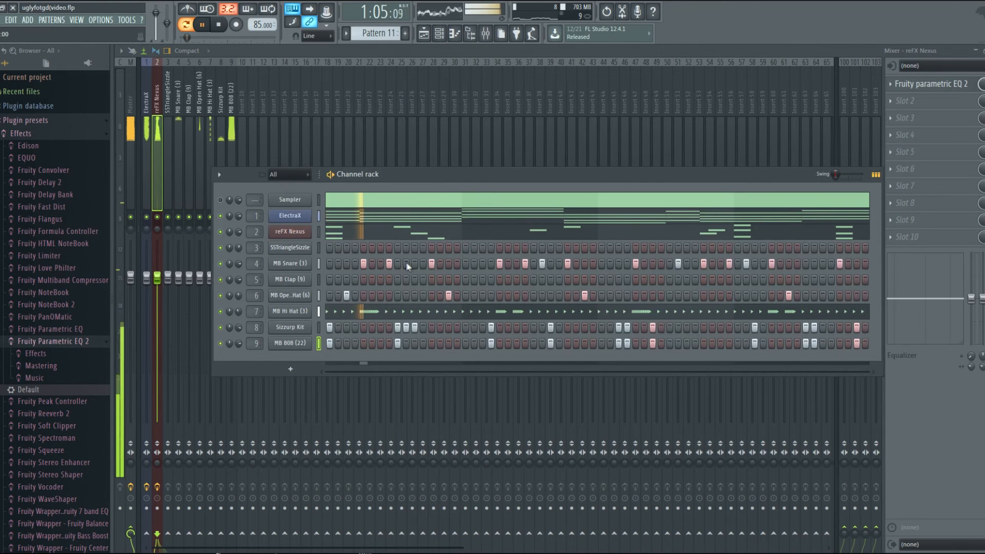
Clear the extra snare hits and all open-hat hits, mute the clap, open hat, hi-hat, kick and 808 channels, and play the pattern
key("space")
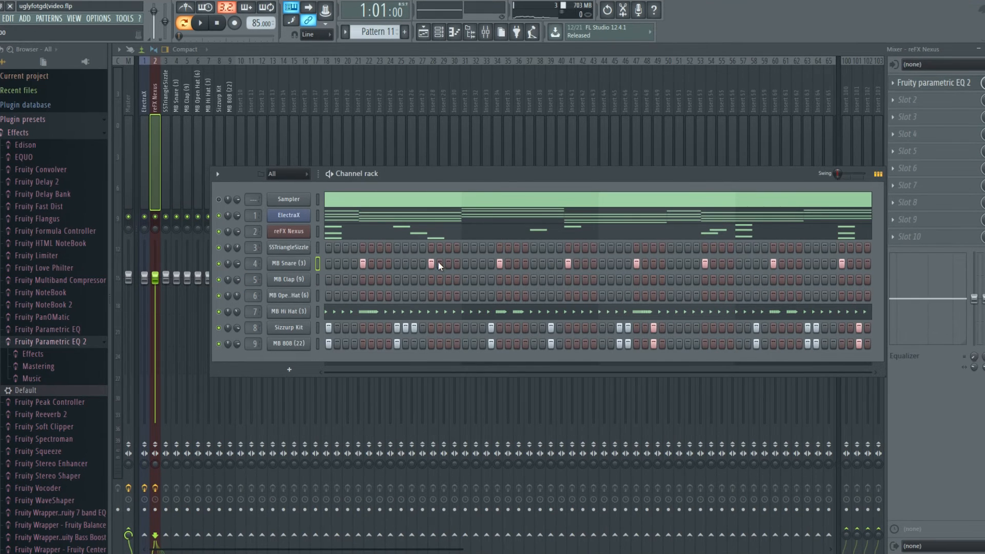
key("space")
left_click(219, 312)
left_click(219, 328)
left_click(218, 344)
left_click(219, 279)
key("space")
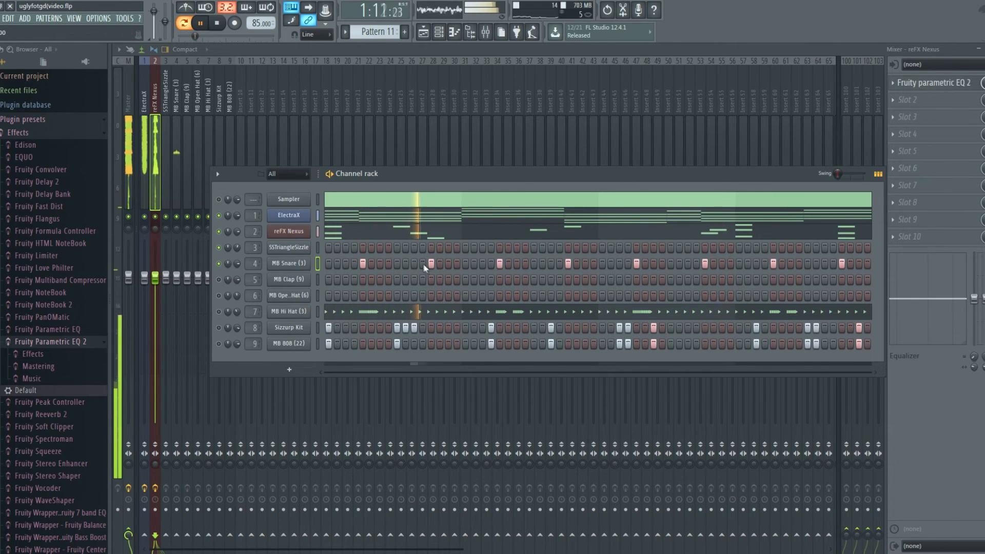
key("space")
Try an SSTriangleSizzle hit on step 17 and on step 15, playing the pattern each time
left_click(465, 248)
key("space")
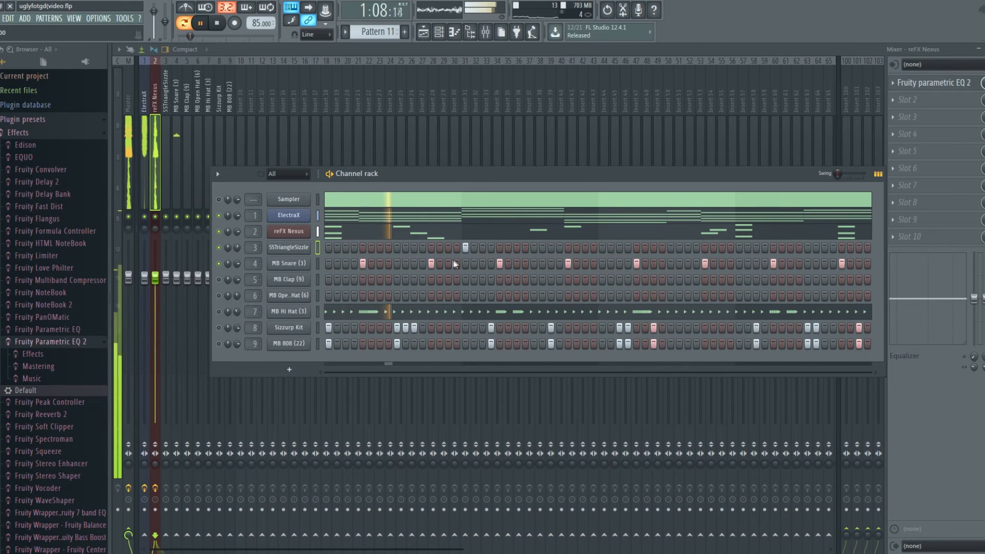
key("space")
right_click(465, 248)
left_click(448, 248)
key("space")
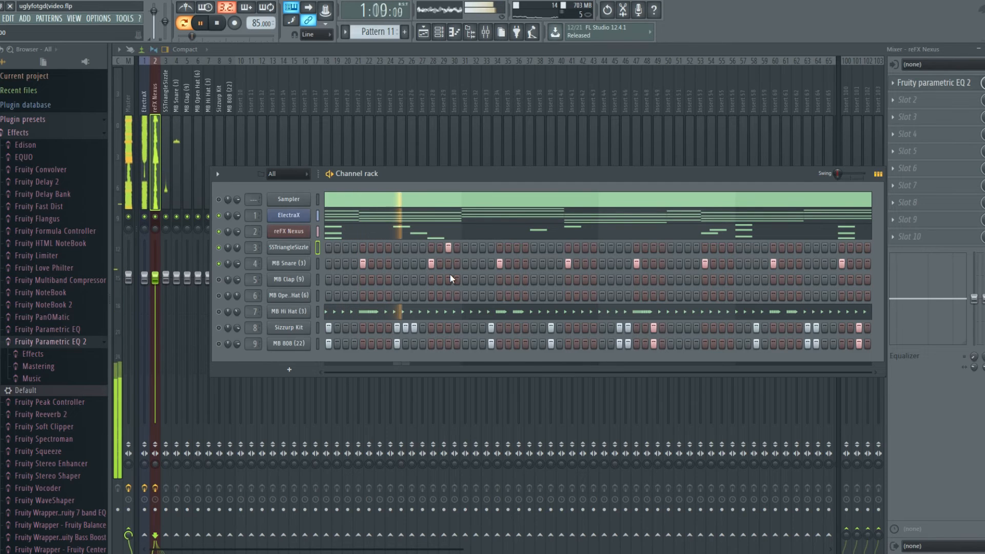
key("space")
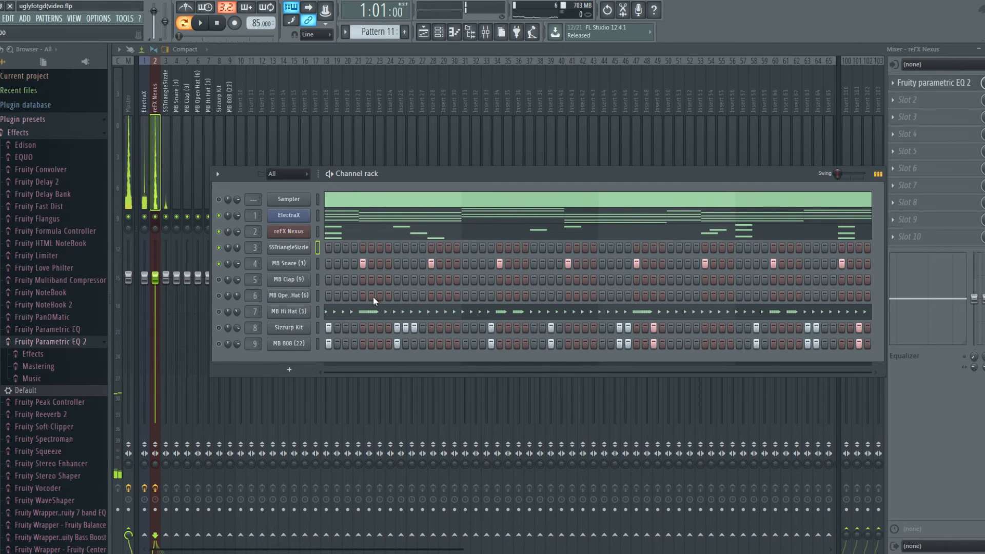
Place an SSTriangleSizzle hit on step 11 and try an MB Open Hat (6) hit on step 9 during playback
key("space")
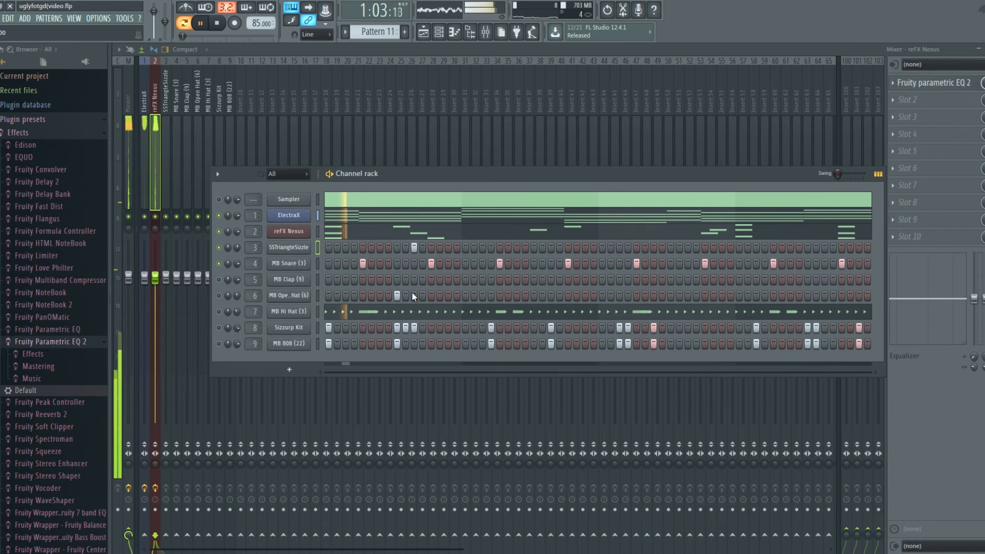
key("space")
left_click(397, 295)
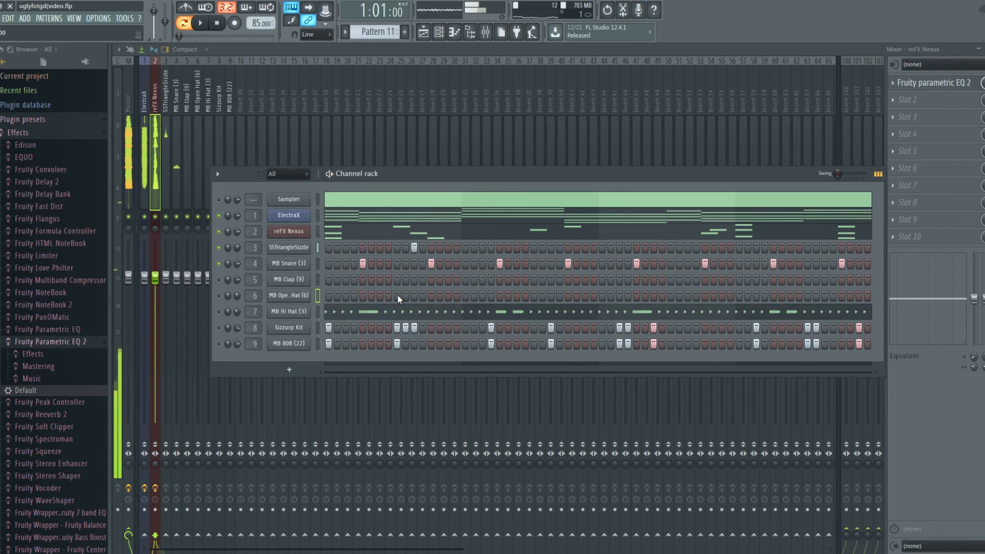
key("space")
left_click(397, 296)
key("space")
left_click(397, 295)
Unmute MB Open Hat (6), try its hit on step 8, move it to step 7, and play the pattern
left_click(388, 296)
key("space")
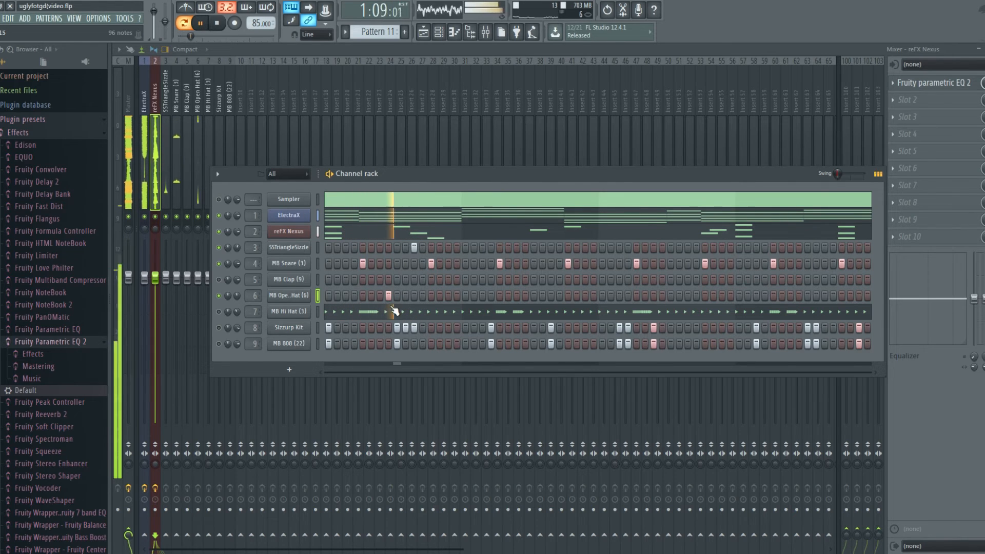
key("space")
left_click(389, 296)
left_click(380, 296)
key("space")
key("space")
Move the SSTriangleSizzle hit to step 9 and play the pattern
left_click(406, 248)
left_click(396, 247)
key("space")
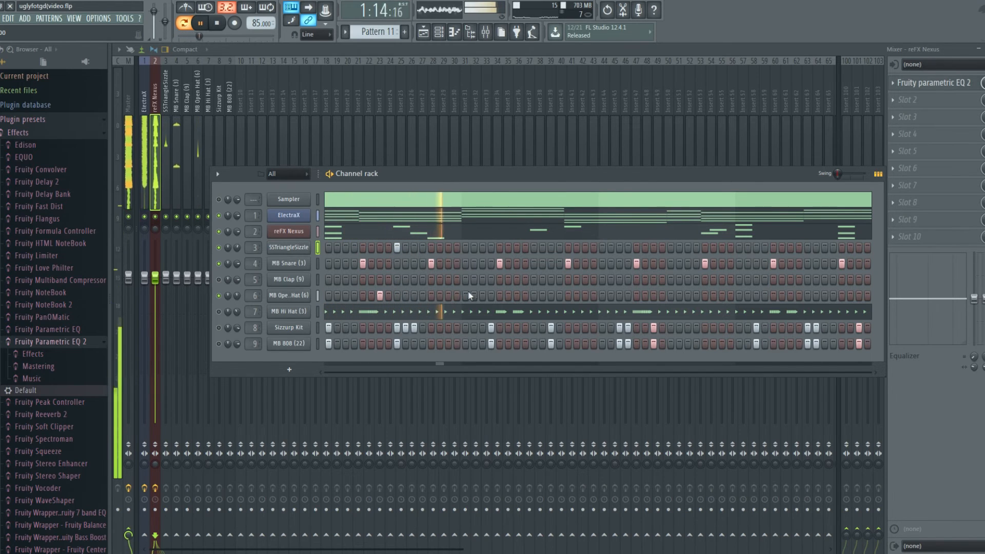
Add snare hits on steps 16 and 18, open hats on steps 22 and 25, and an SSTriangleSizzle hit on step 27, and play
key("space")
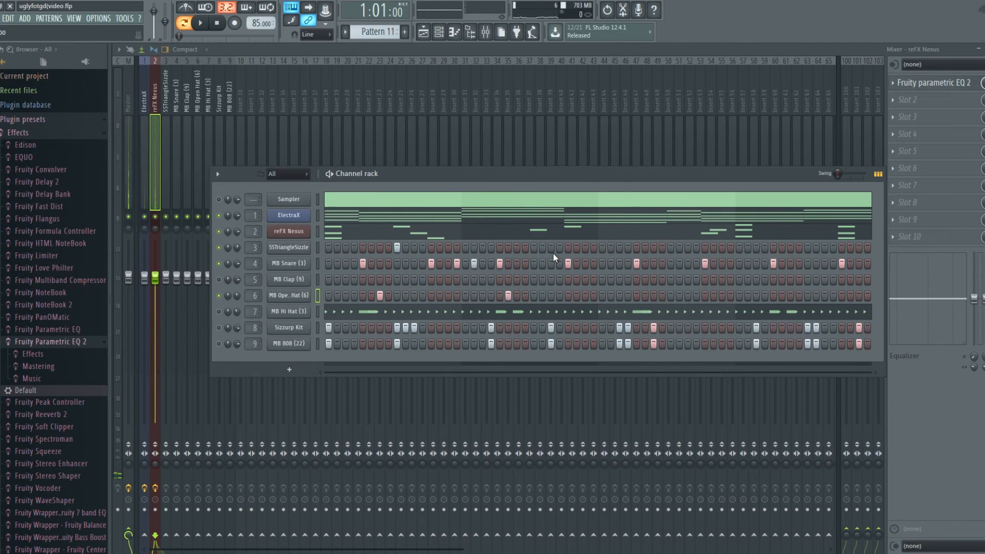
left_click(534, 295)
left_click(551, 248)
key("space")
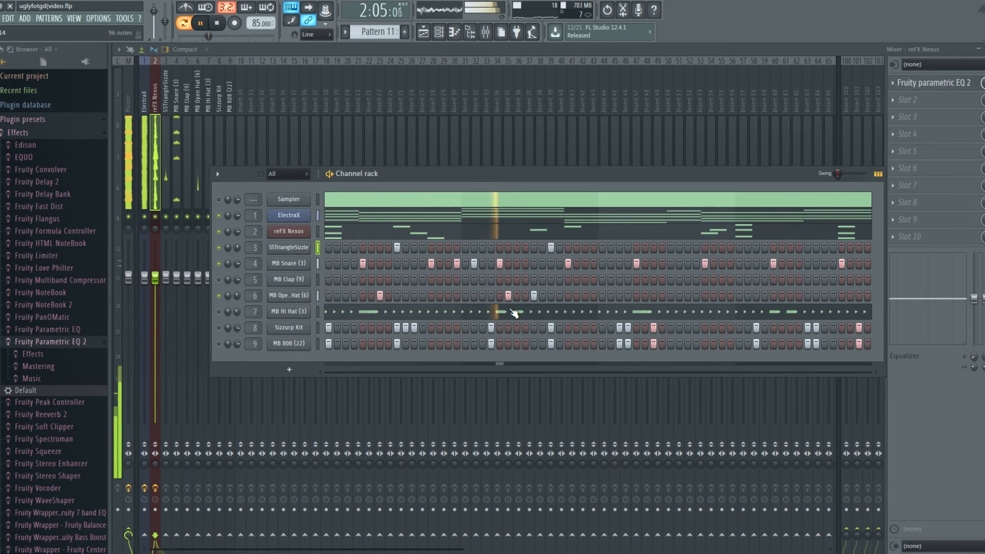
Clear the open-hat hits on steps 22 and 25 and the SSTriangleSizzle hit on step 27, and add an open hat on step 39
left_click(534, 296)
key("space")
left_click(551, 248)
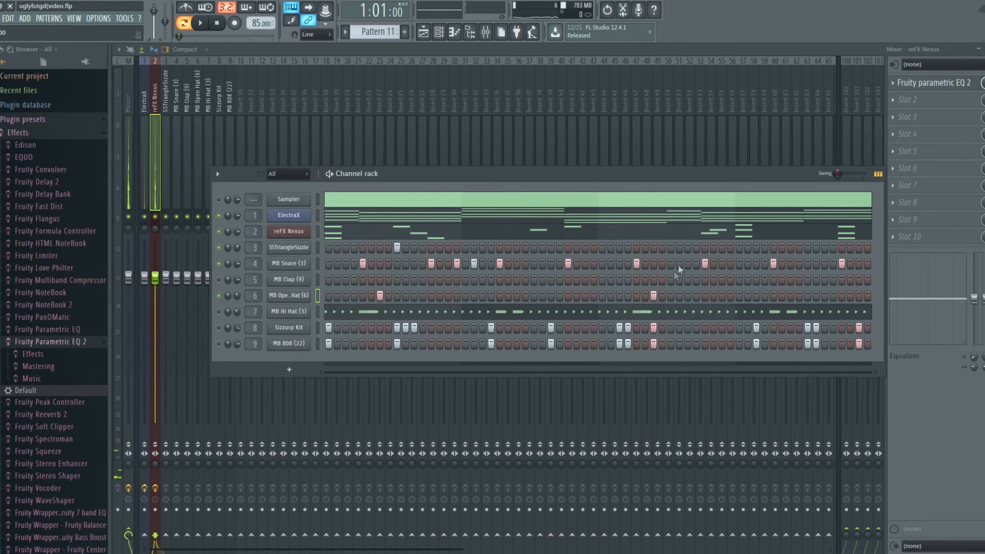
Add SSTriangleSizzle hits on steps 41 and 57, snares on steps 32, 48 and 50, and an open hat on step 55, and play
left_click(670, 248)
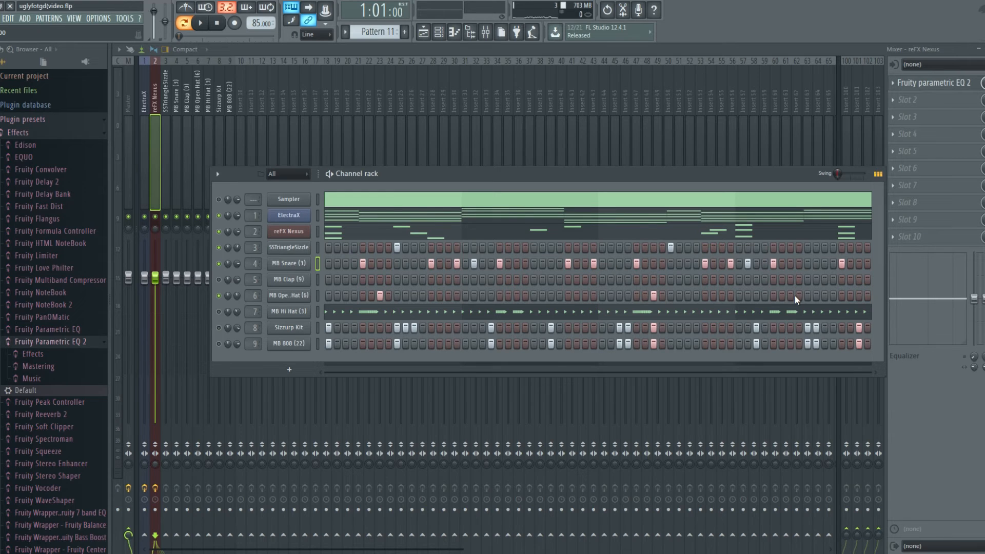
key("space")
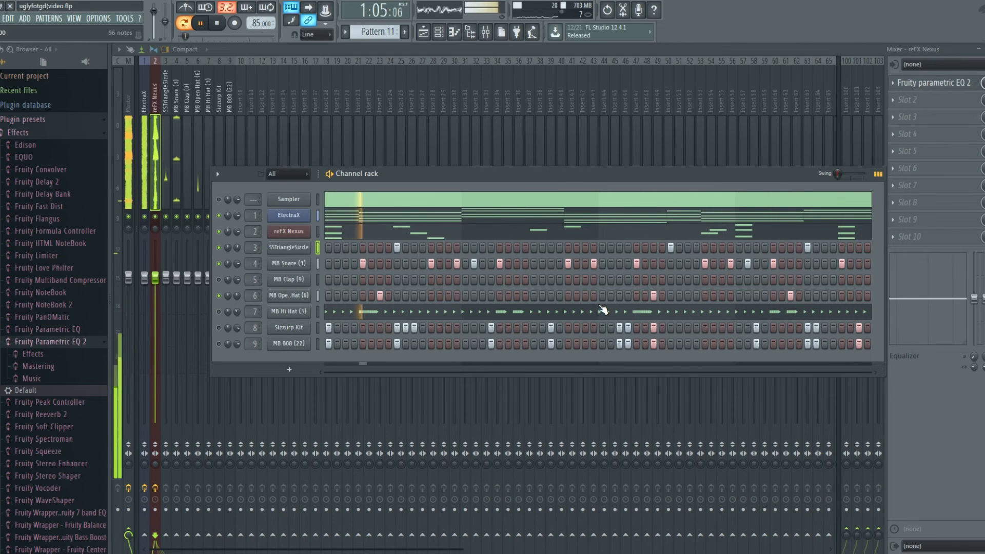
key("space")
Try the first SSTriangleSizzle hit on step 8, return it to step 9, and replay the pattern
key("space")
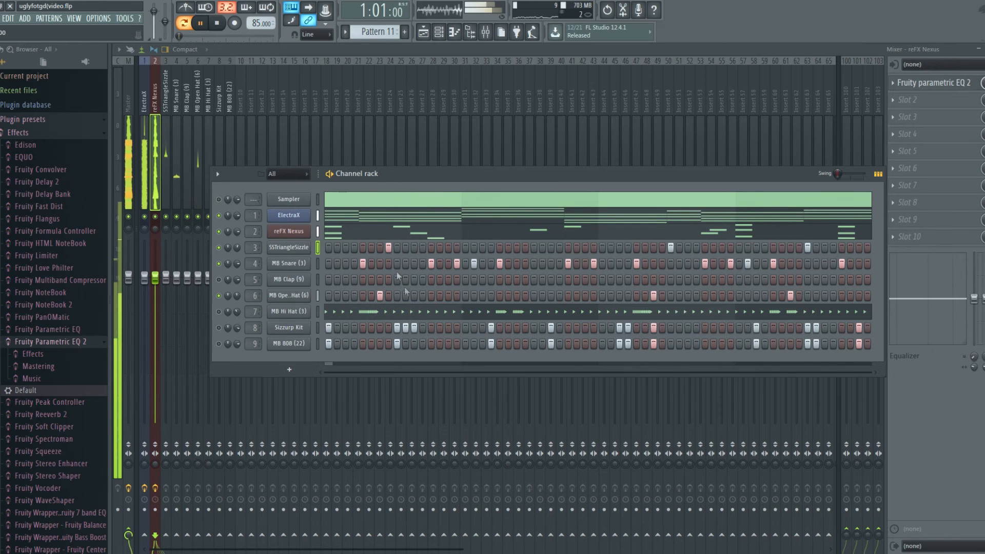
key("space")
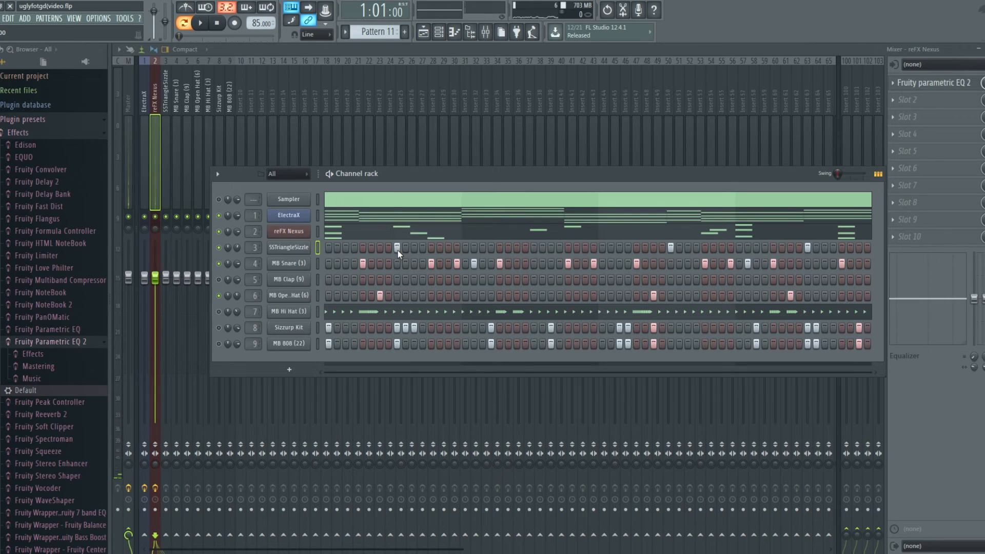
key("space")
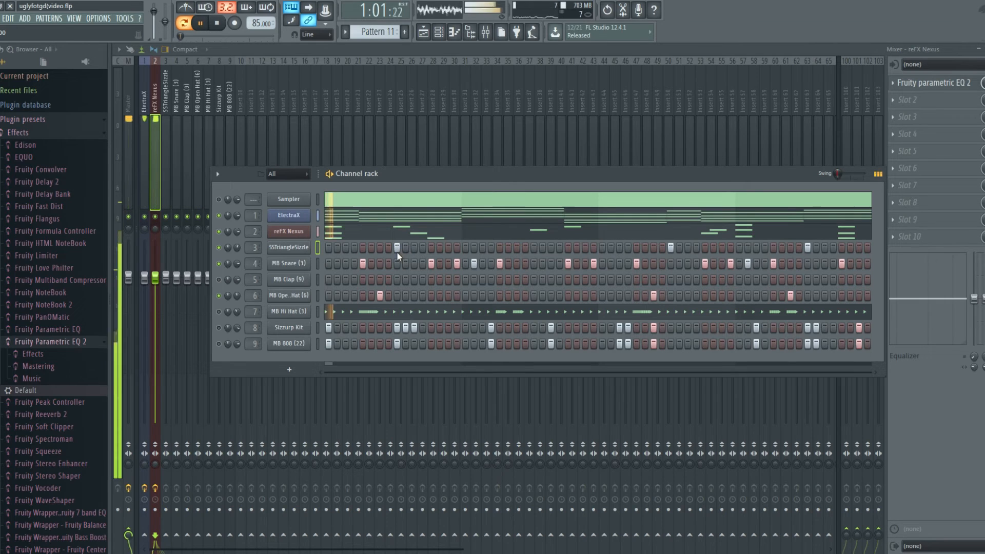
key("space")
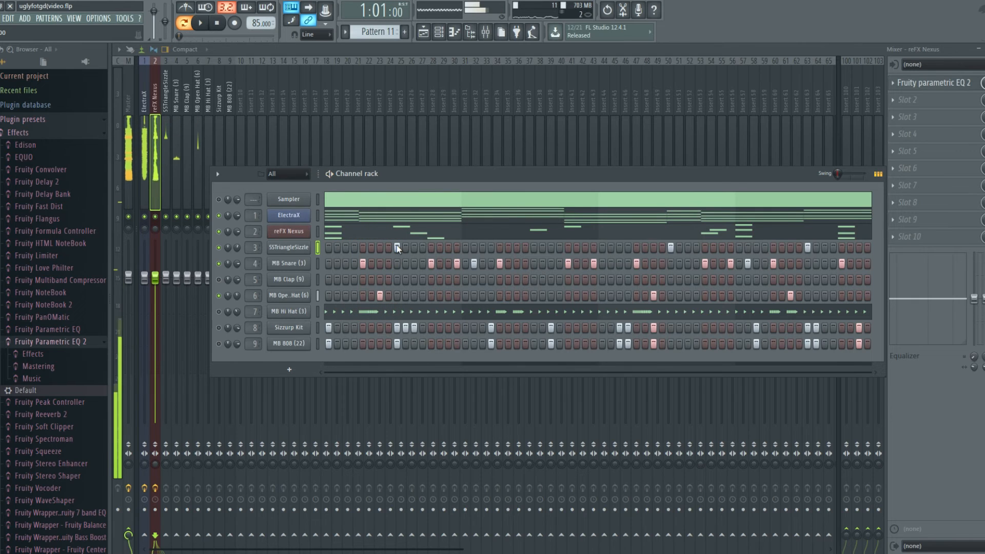
Try the first open-hat hit on step 8 and an extra SSTriangleSizzle hit on step 23 during playback
left_click(388, 296)
key("space")
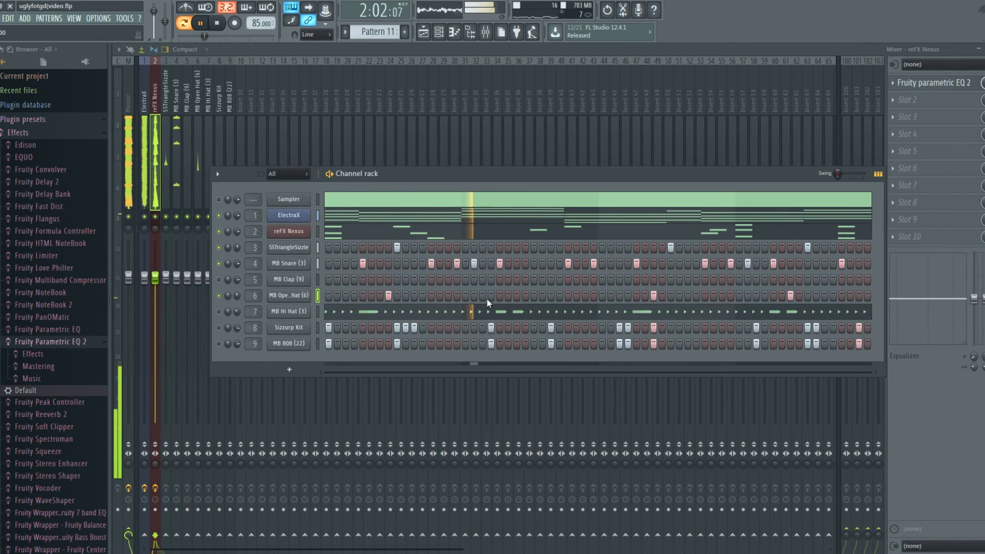
left_click(517, 247)
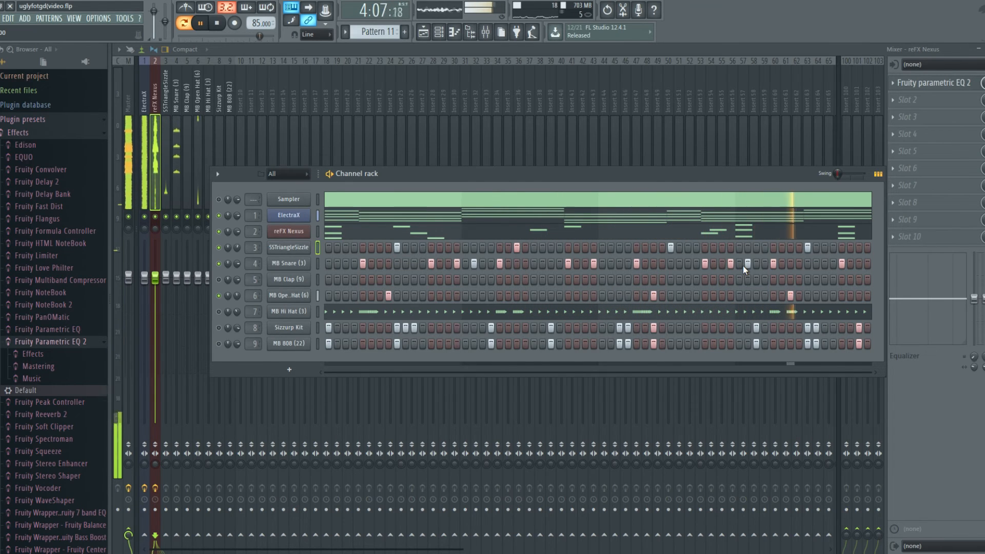
key("space")
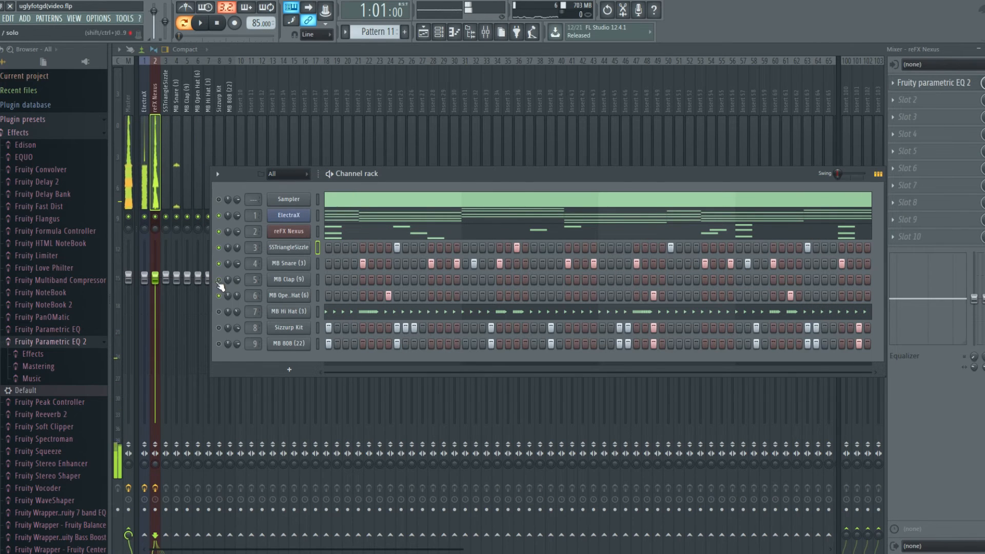
Unmute the clap, hi-hat, Sizzurp Kit and 808 channels, clear all SSTriangleSizzle hits, and play the full pattern
key("space")
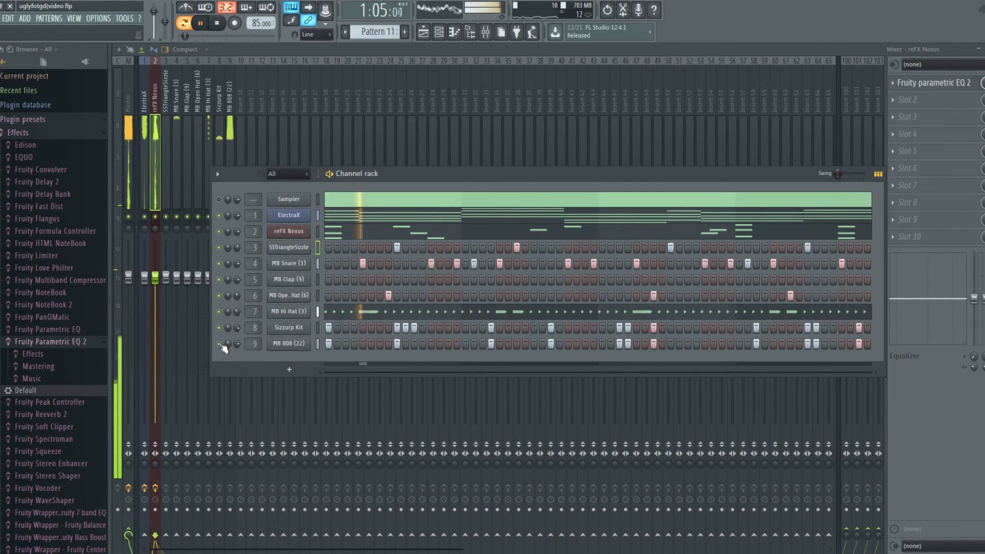
key("space")
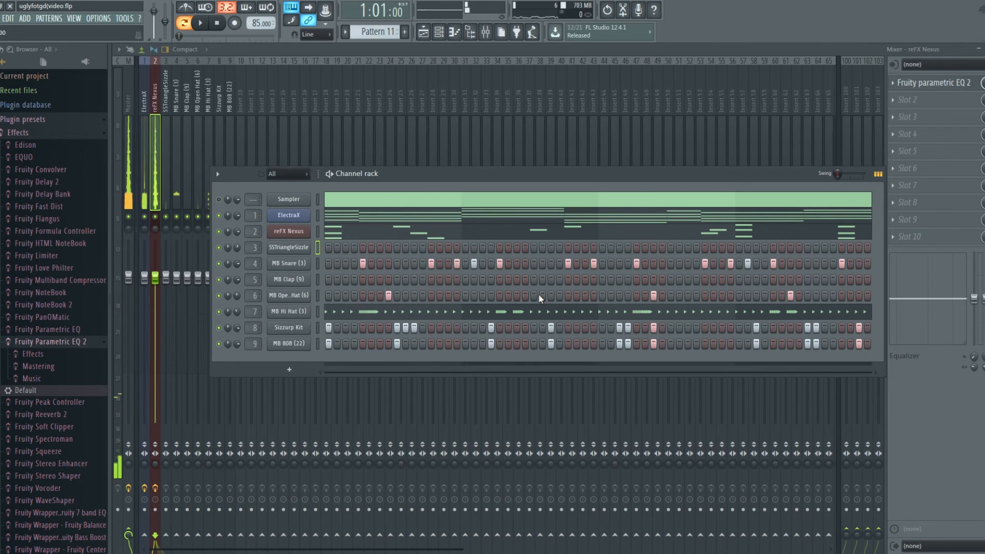
key("space")
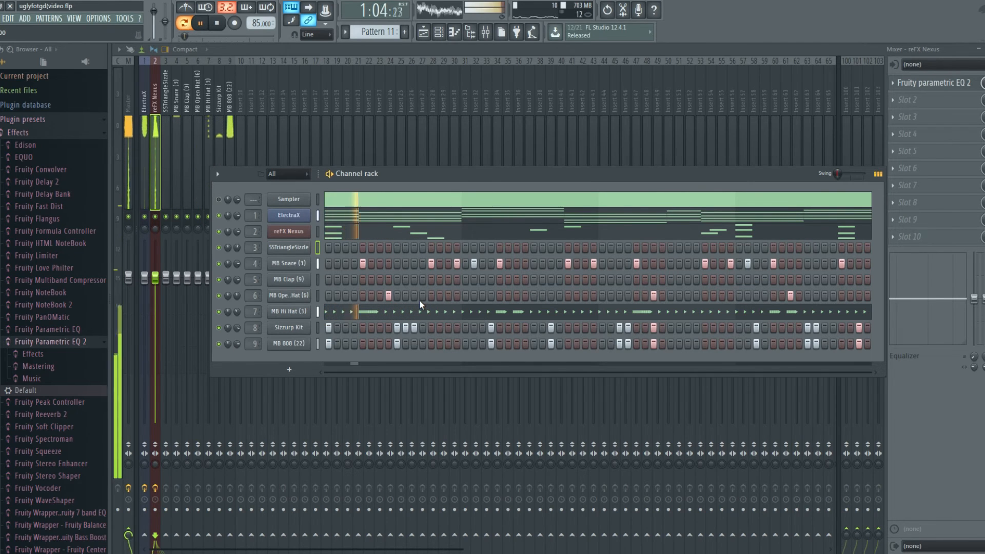
Move the MB Open Hat (6) hits from steps 8 and 39 to steps 3 and 27 while playing the pattern
left_click(389, 296)
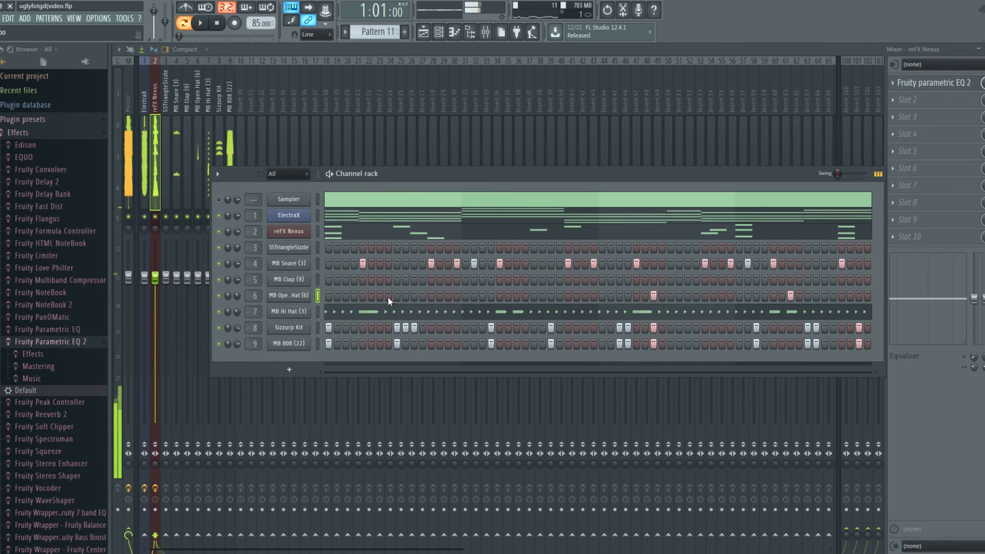
left_click(345, 295)
key("space")
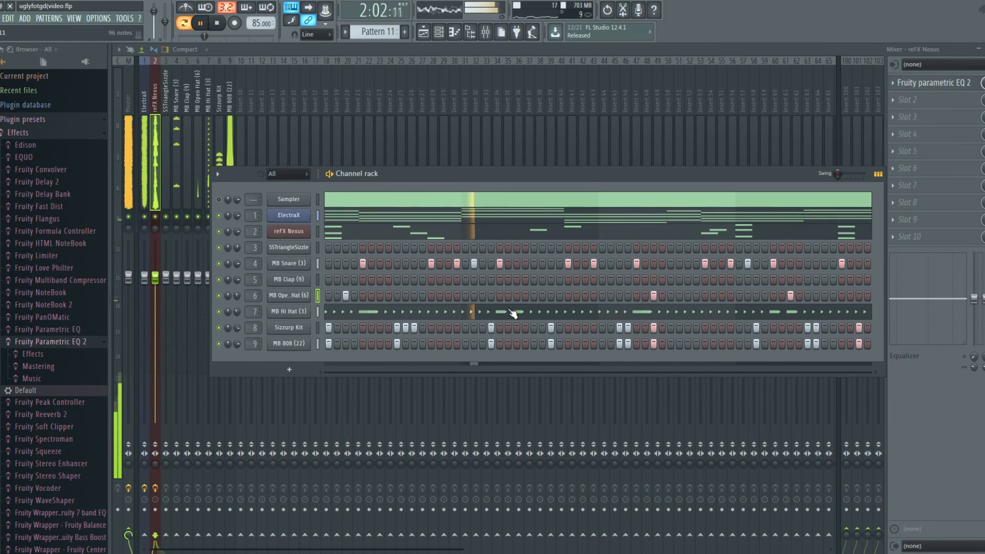
left_click(551, 295)
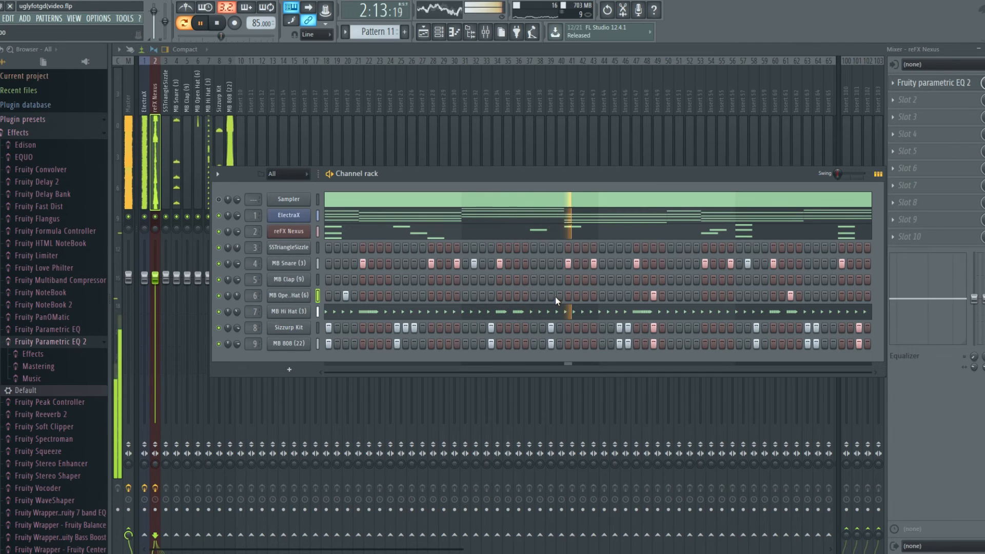
left_click(654, 295)
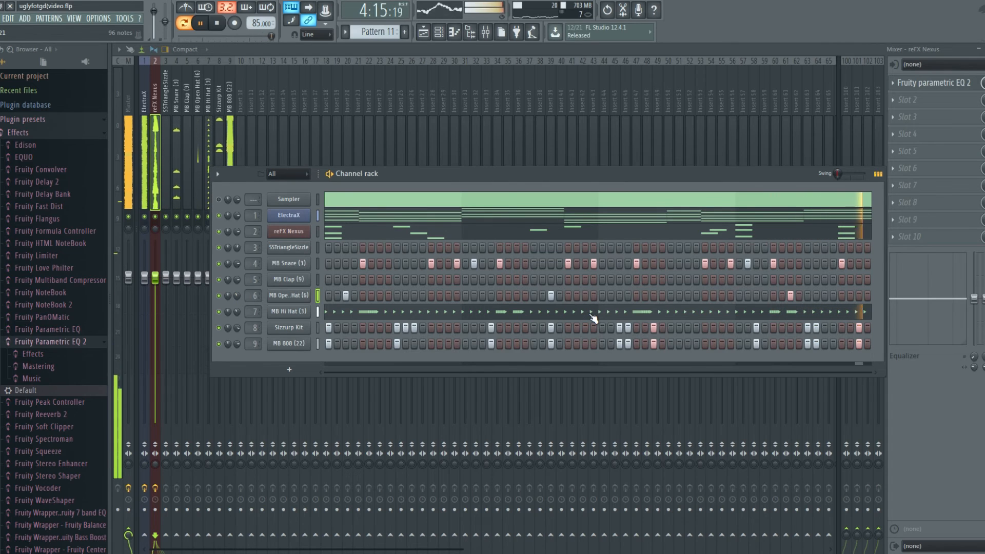
key("space")
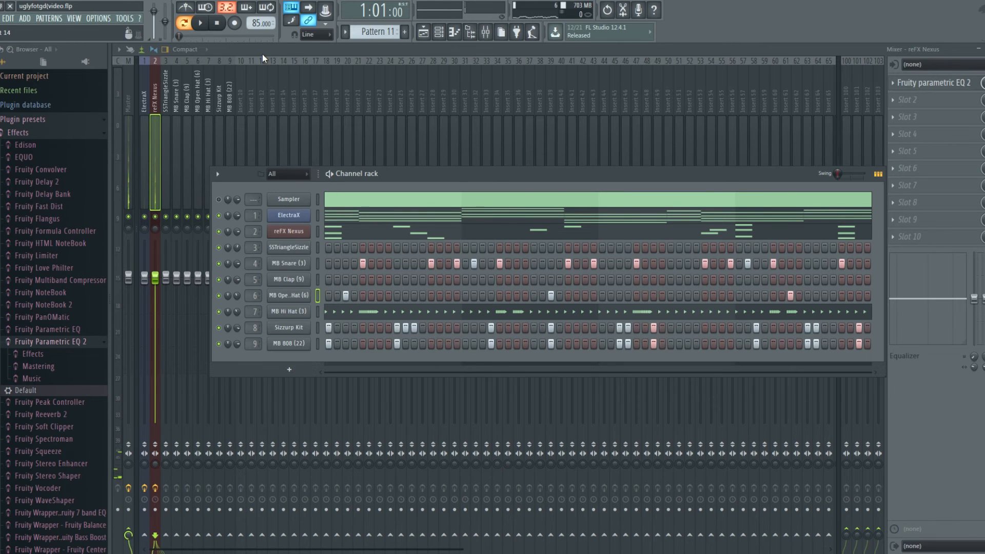
Hide the channel rack, solo the MB Snare (3) mixer track during playback, and load Fruity parametric EQ 2 in its slot 1
key("F6")
left_click(166, 137)
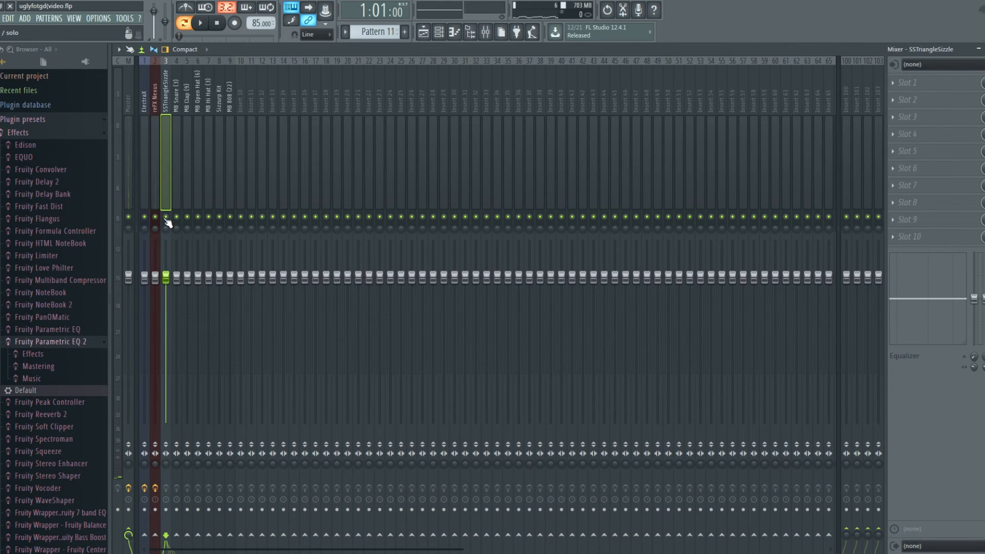
right_click(176, 218)
key("space")
left_click(176, 187)
left_click(933, 87)
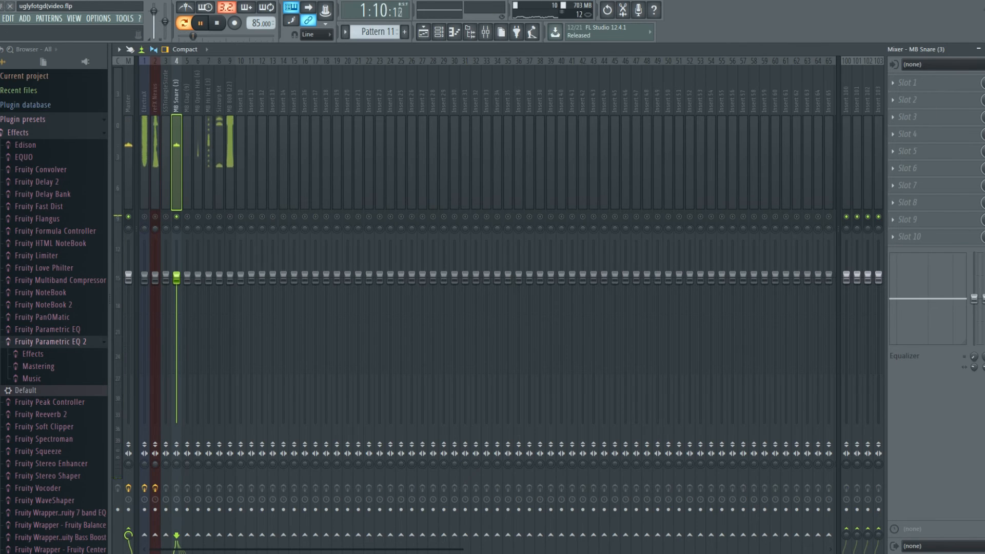
Cut the snare's lows with a steep band 1 low shelf and slightly boost band 3 around 331 Hz in the EQ
left_click_drag(220, 213, 234, 260)
left_click_drag(399, 160, 398, 149)
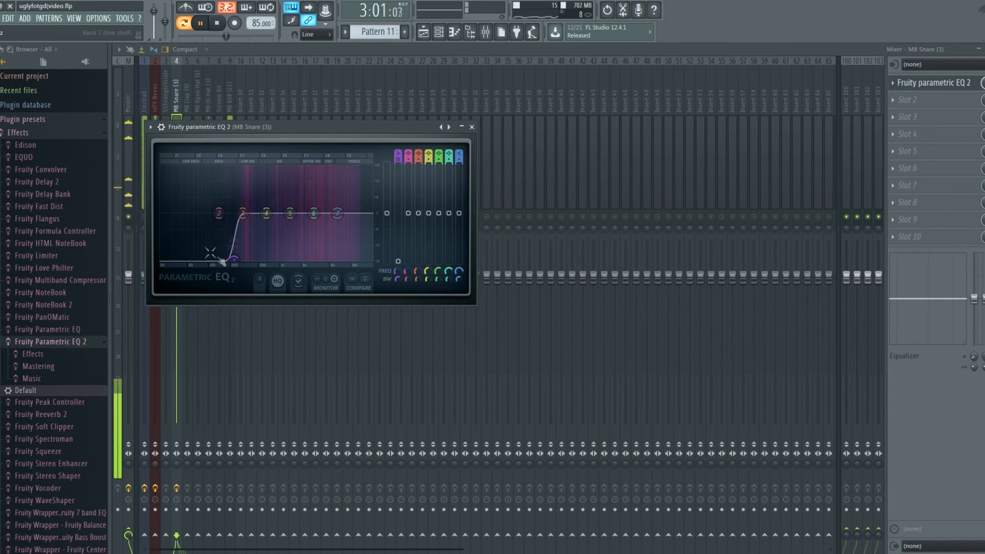
left_click_drag(233, 259, 223, 257)
left_click_drag(248, 216, 251, 207)
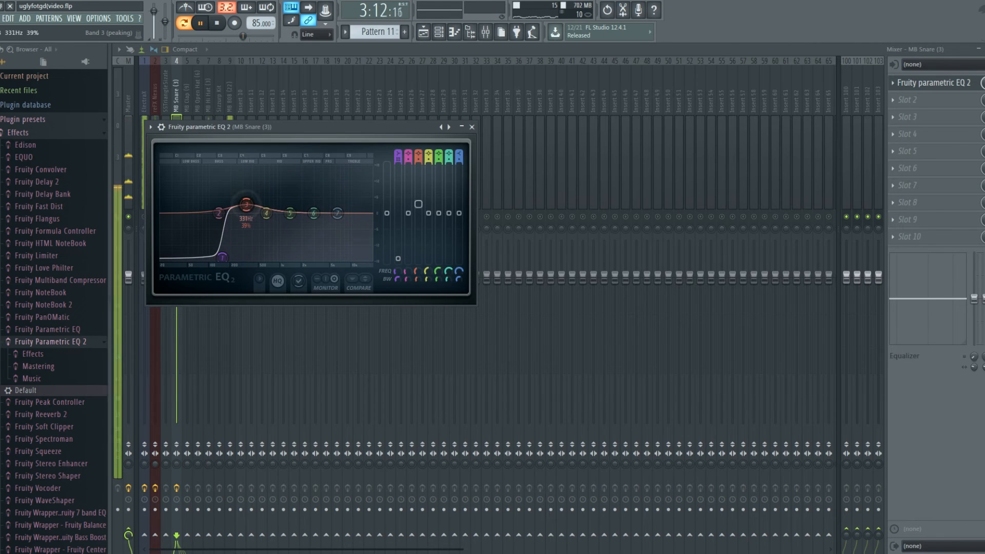
left_click(472, 126)
Add Fruity Reeverb 2 to the snare's slot 2, adjust its dry level, lower the wet level, and reshape the room
left_click_drag(41, 415, 918, 100)
left_click_drag(408, 185, 409, 191)
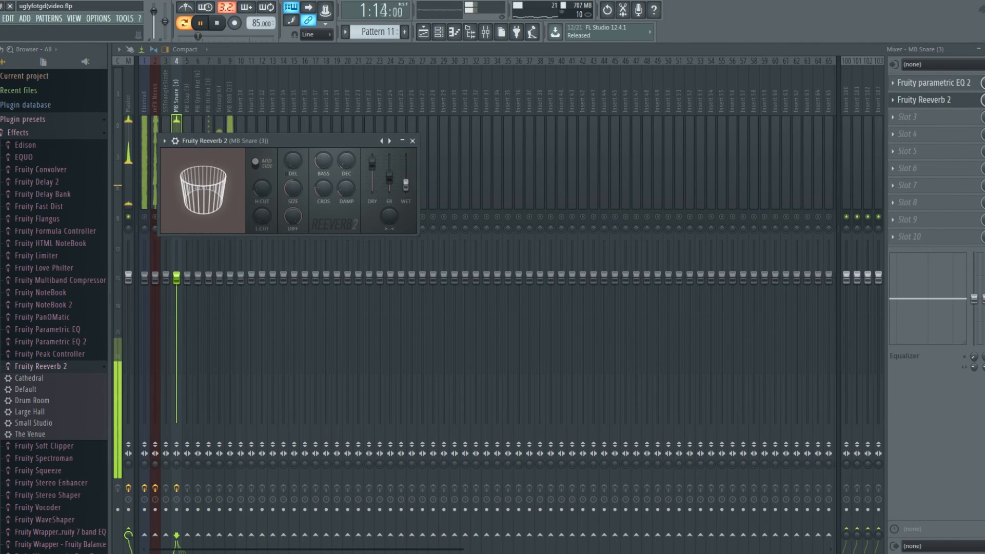
mouse_move(373, 162)
left_mouse_down()
mouse_move(372, 190)
mouse_move(407, 184)
mouse_move(373, 157)
left_mouse_up()
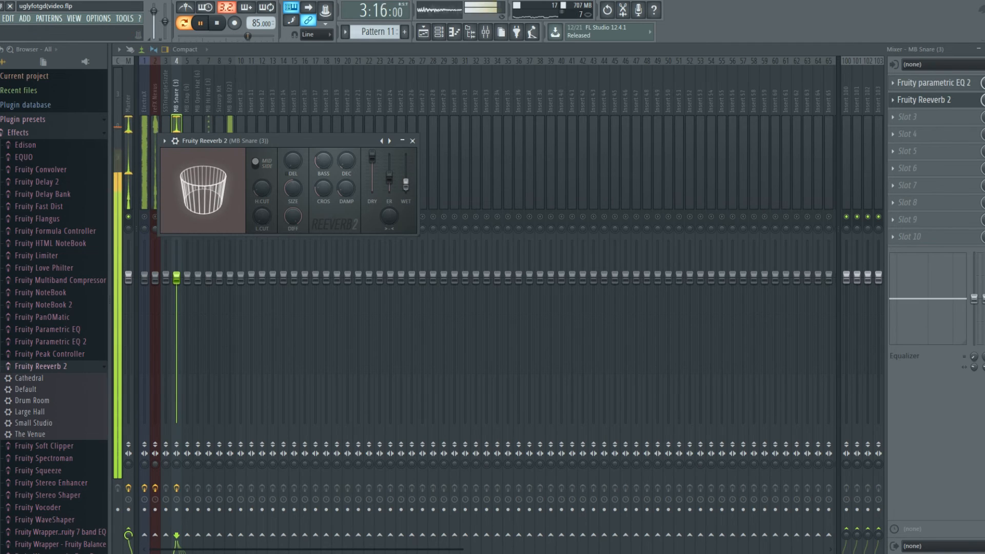
left_click_drag(372, 157, 406, 188)
mouse_move(231, 200)
left_mouse_down()
mouse_move(214, 197)
mouse_move(215, 206)
left_mouse_up()
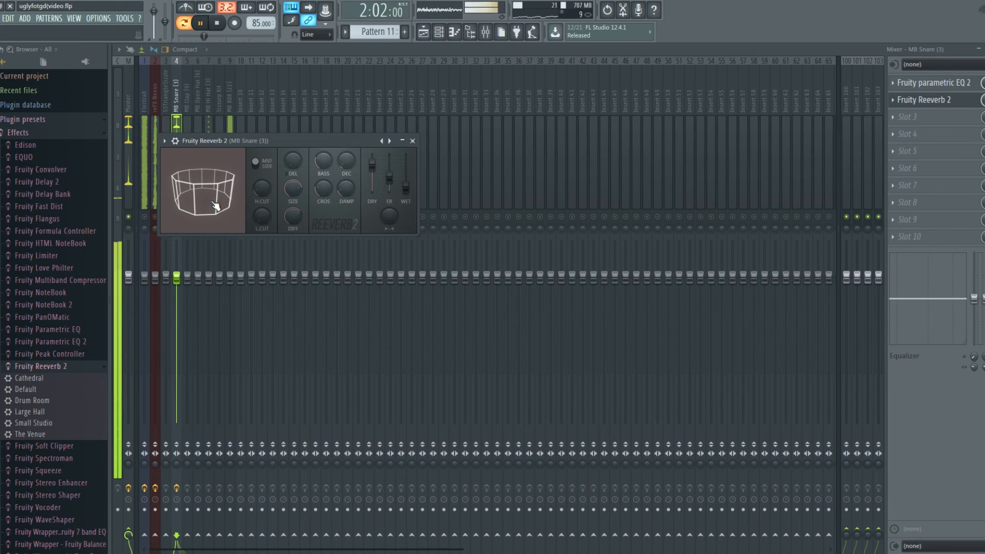
left_click(412, 141)
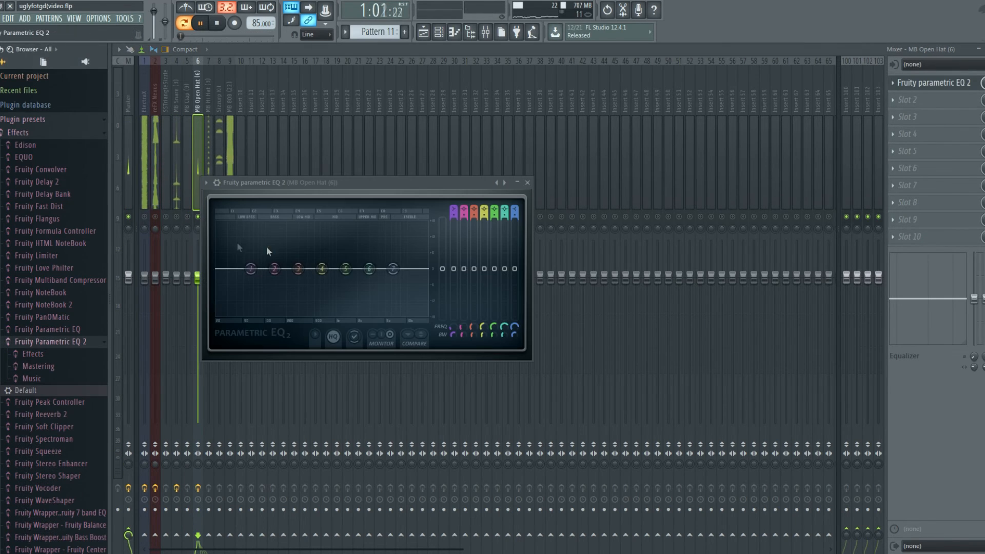
Cut the MB Open Hat (6) track's lows with a steep band 1 low shelf around 1507 Hz in Fruity parametric EQ 2
left_click_drag(251, 269, 352, 317)
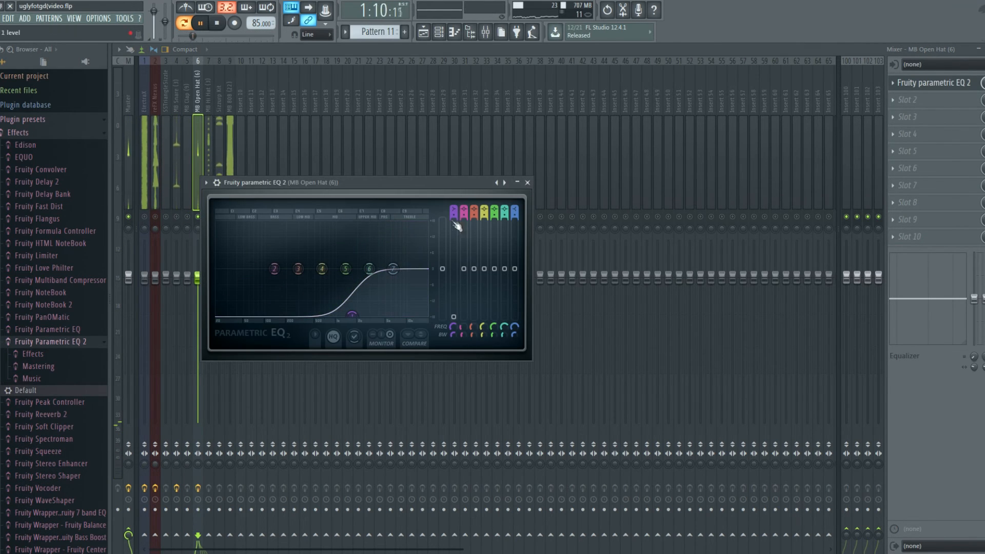
left_click_drag(455, 214, 455, 202)
left_click_drag(352, 315, 406, 314)
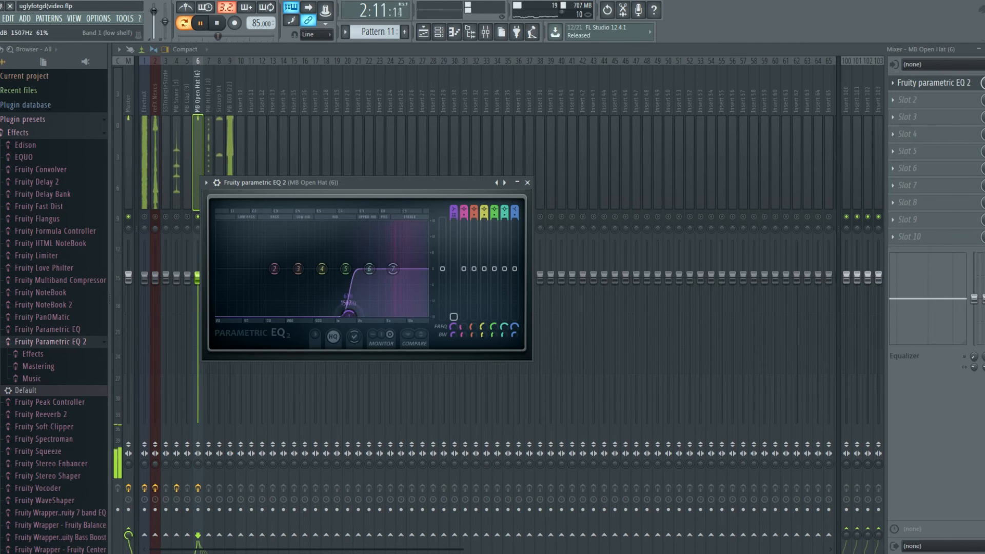
left_click(528, 182)
Try Fruity parametric EQ 2 cuts on the MB Hi Hat (3) mixer track, and remove the EQ from slot 1
left_click(209, 164)
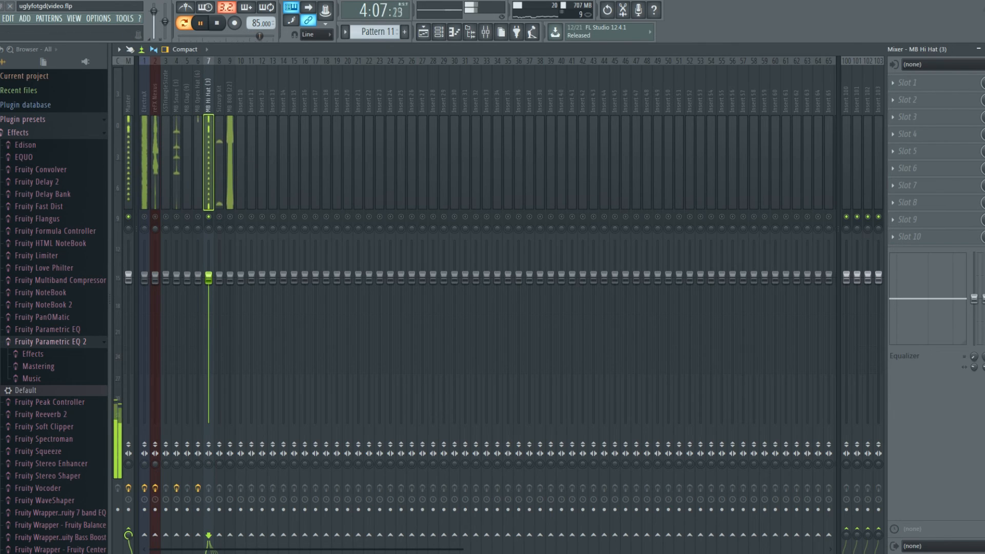
left_click(364, 271)
left_click_drag(191, 186, 213, 234)
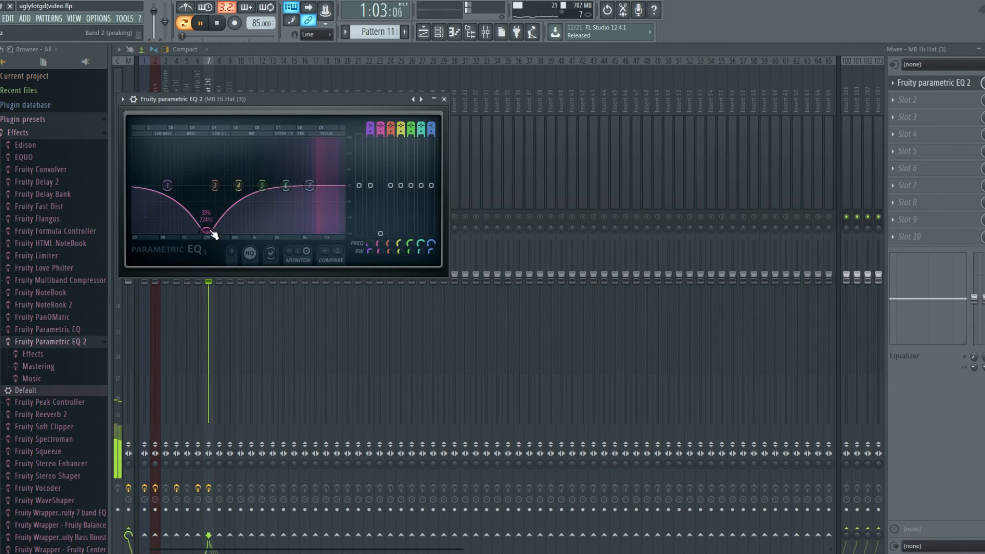
key("ctrl+z")
left_click_drag(169, 185, 276, 232)
left_click_drag(371, 127, 370, 150)
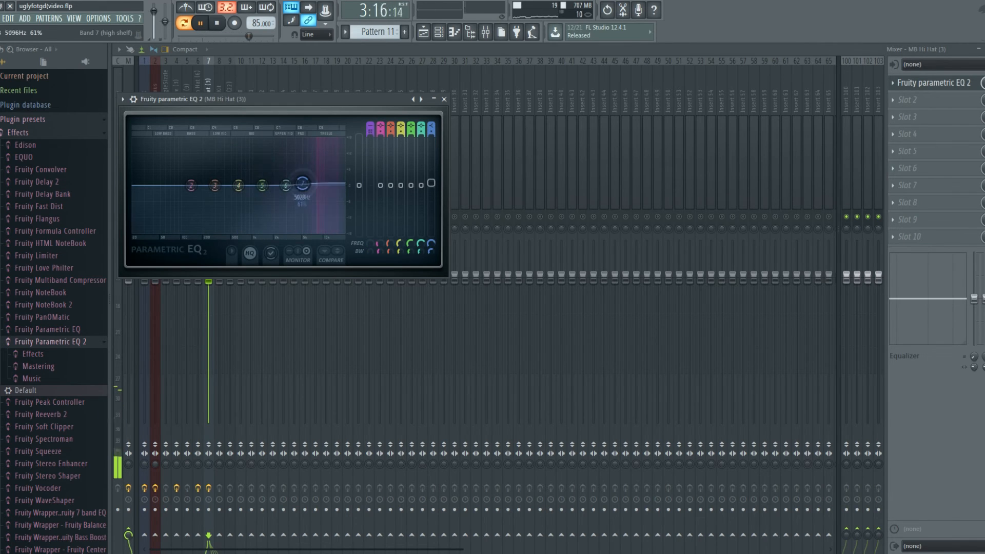
mouse_move(190, 185)
left_mouse_down()
mouse_move(169, 220)
mouse_move(193, 235)
mouse_move(193, 187)
left_mouse_up()
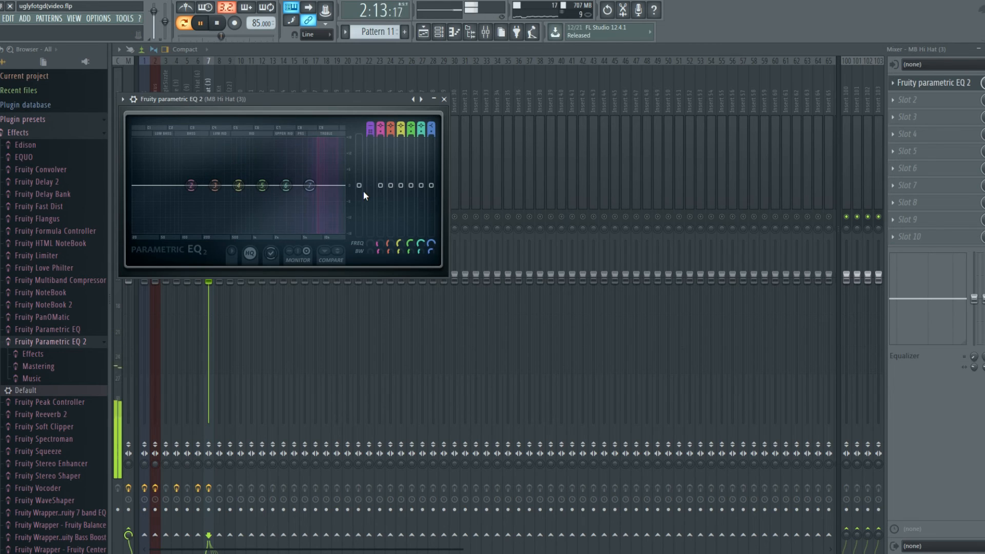
left_click(445, 99)
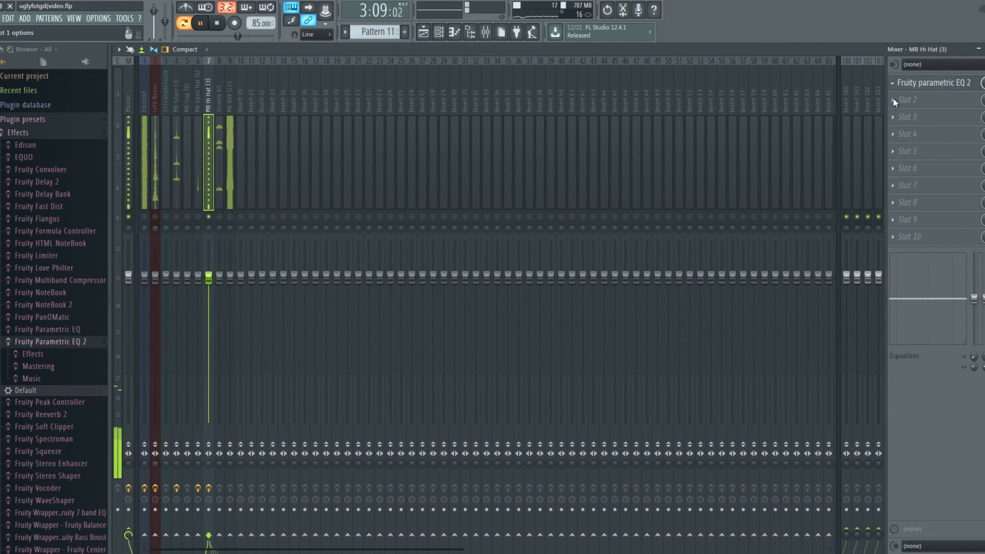
left_click(884, 31)
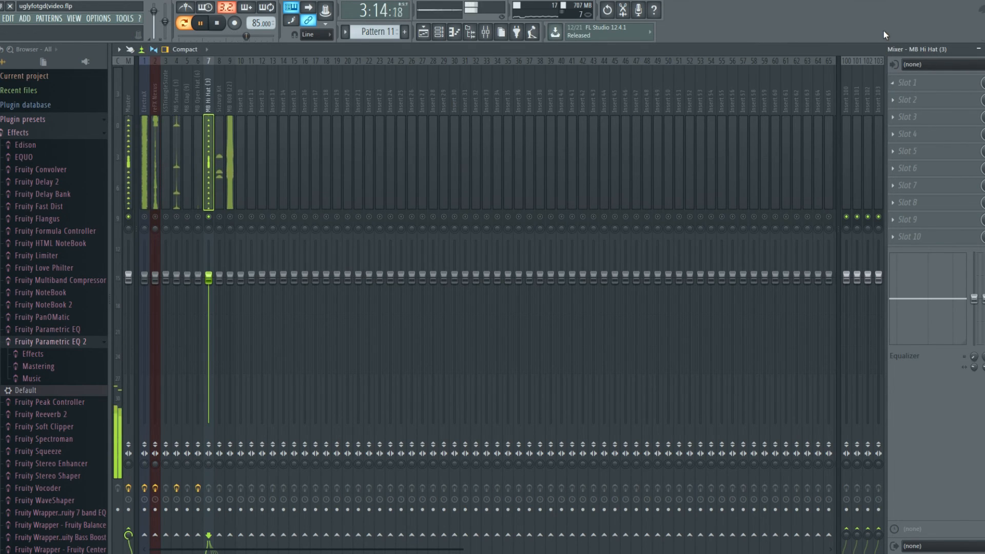
Add Fruity parametric EQ 2 to the Sizzurp Kit track, cutting the lows with band 1 and the highs with band 7
left_click(223, 205)
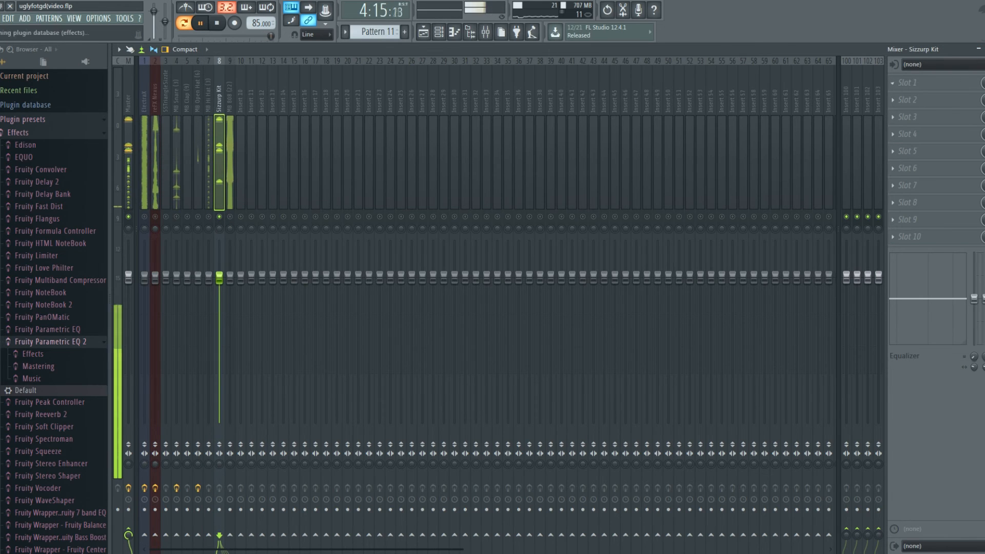
left_click_drag(25, 391, 160, 260)
left_click_drag(399, 160, 400, 147)
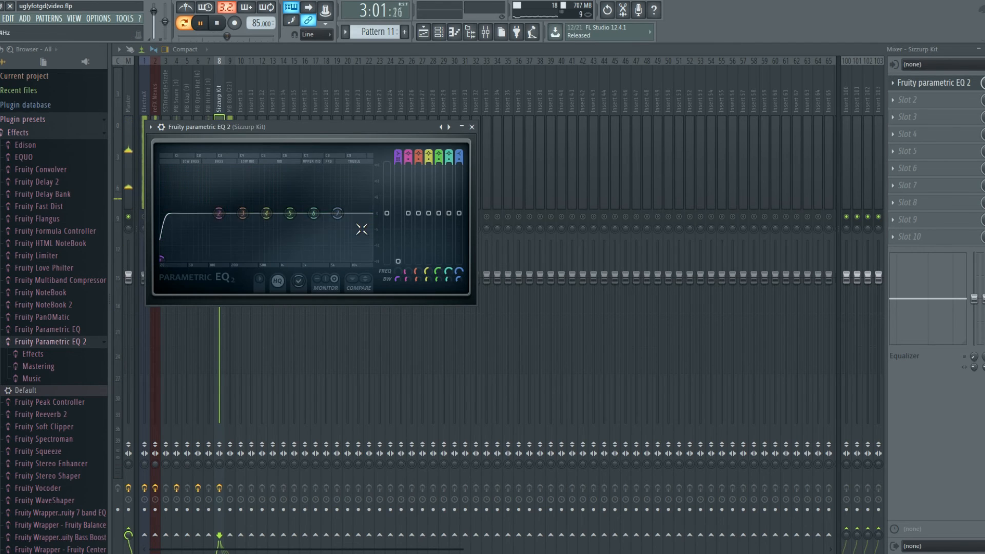
left_click_drag(337, 213, 347, 259)
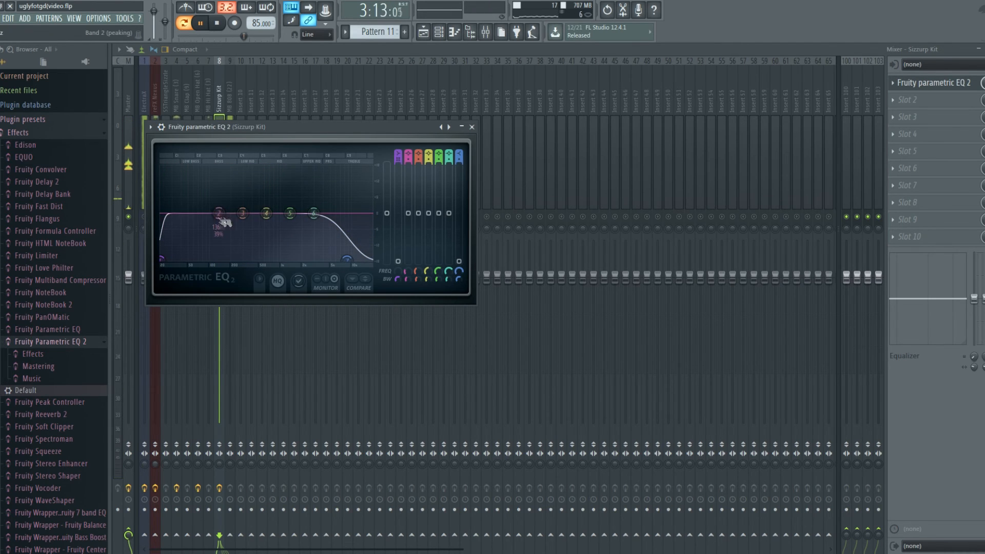
left_click(472, 127)
Add Fruity parametric EQ 2 to the MB 808 (22) track, steeply cutting the lowest frequencies with band 1 and the highs with band 7
left_click(231, 218)
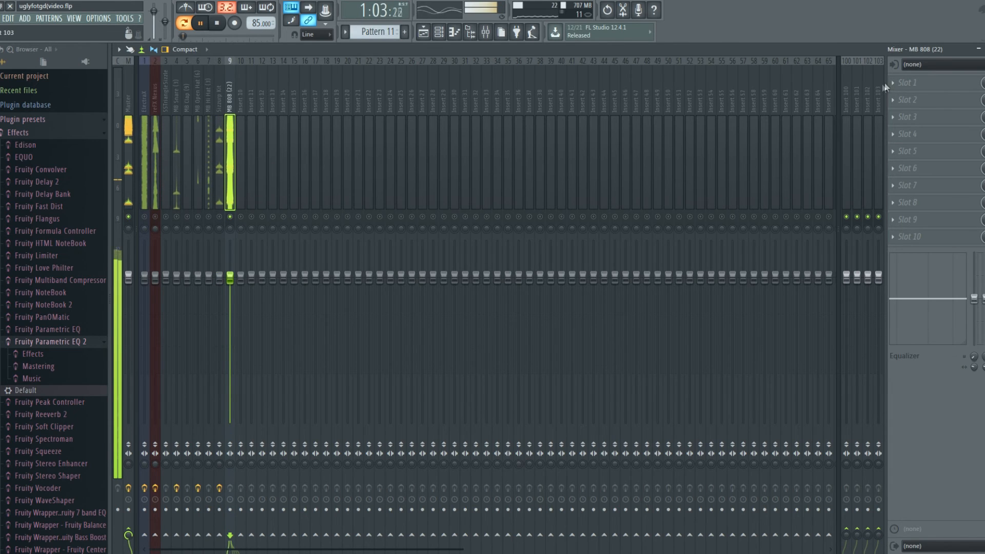
left_click(370, 261)
left_click_drag(223, 241, 187, 290)
left_click_drag(426, 189, 426, 180)
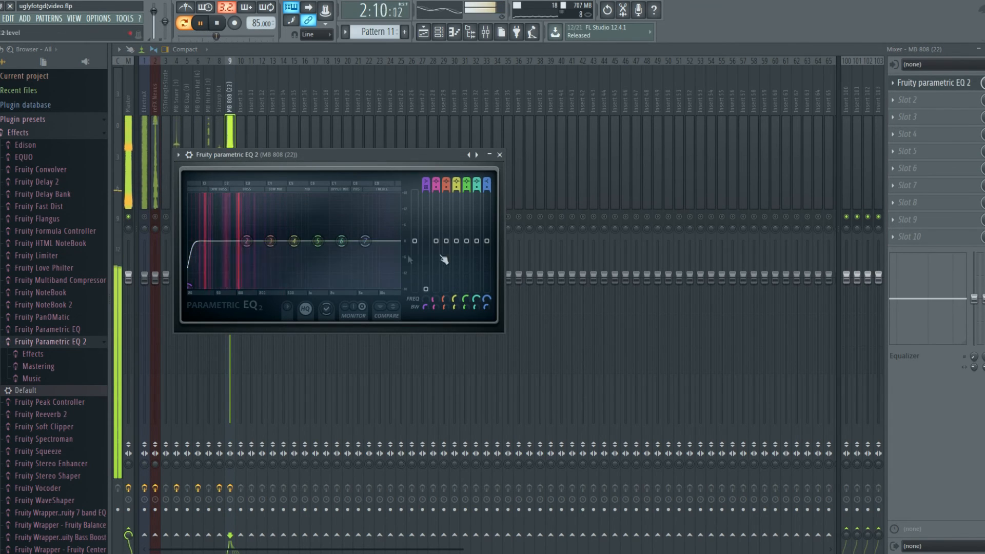
left_click_drag(372, 250, 346, 291)
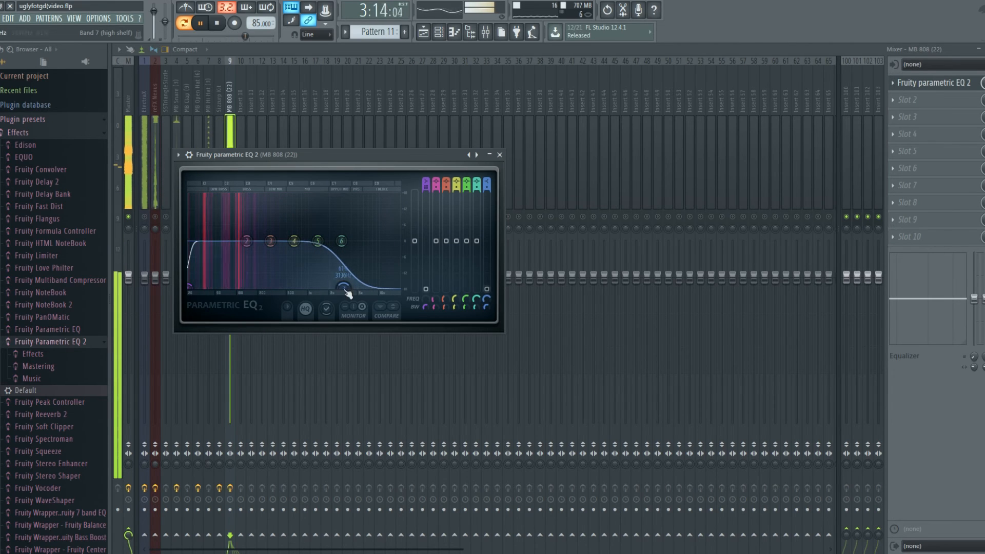
left_click(501, 154)
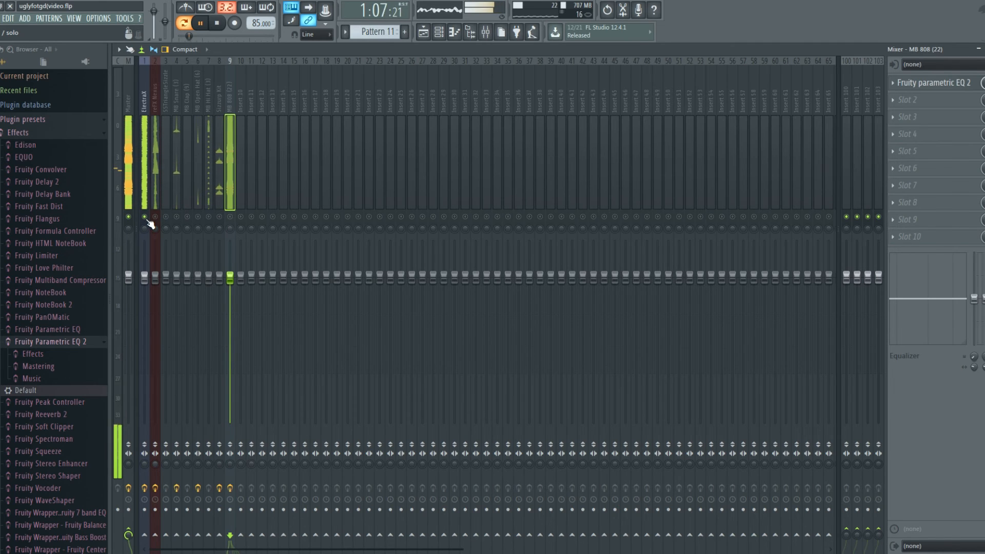
Unsolo the mixer tracks, stop playback, and pull the faders of tracks 1 to 9 all the way down together
left_click(147, 220)
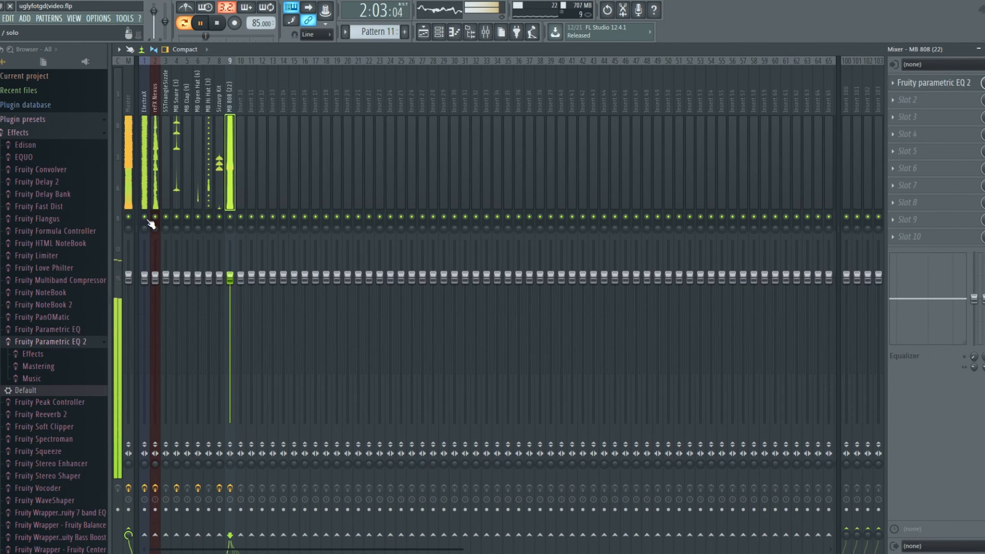
key("space")
left_click(147, 200, "shift")
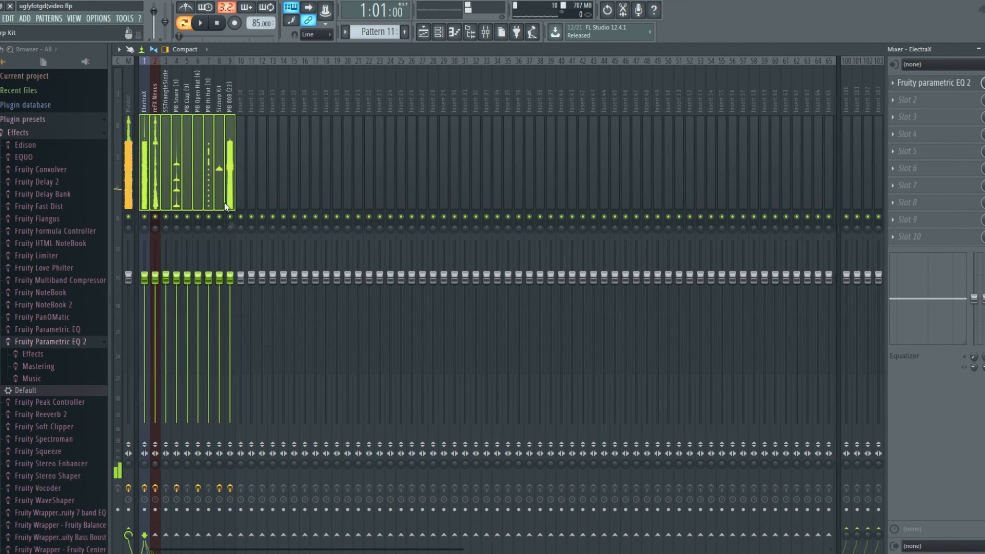
left_click_drag(230, 277, 232, 423)
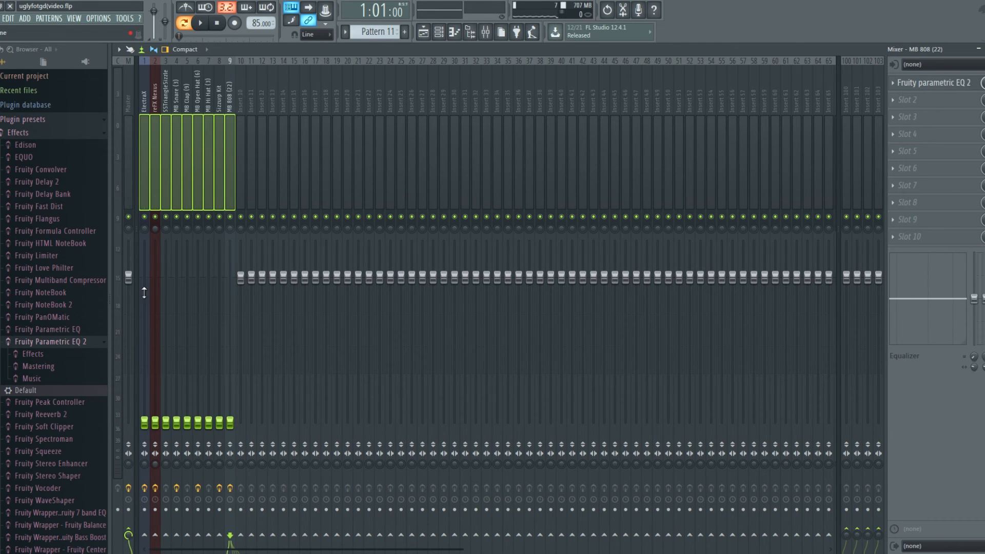
Raise the ElectraX fader to about -23.1 dB, reFX Nexus to about -20.2 dB and MB Snare (3) to about -18.4 dB
left_click(141, 202)
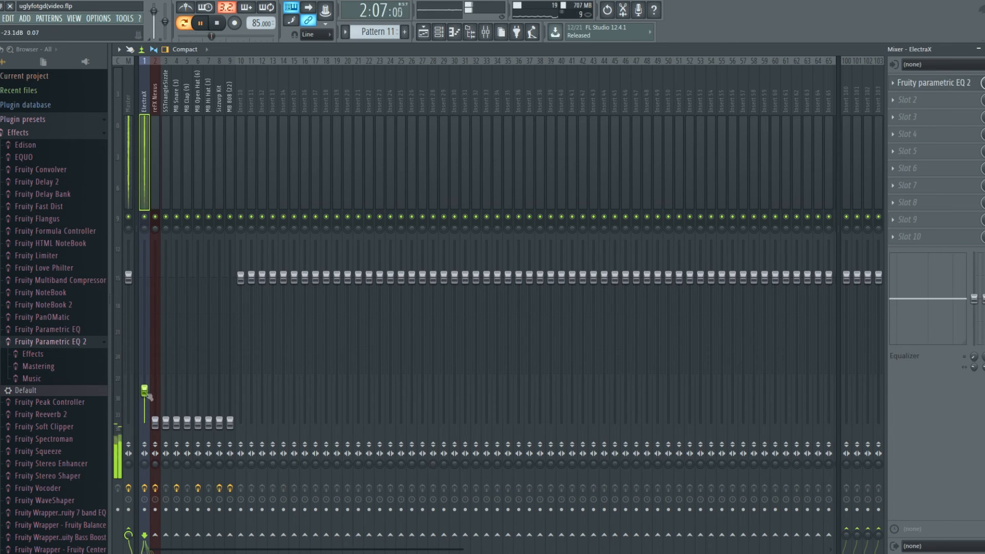
left_click(155, 421)
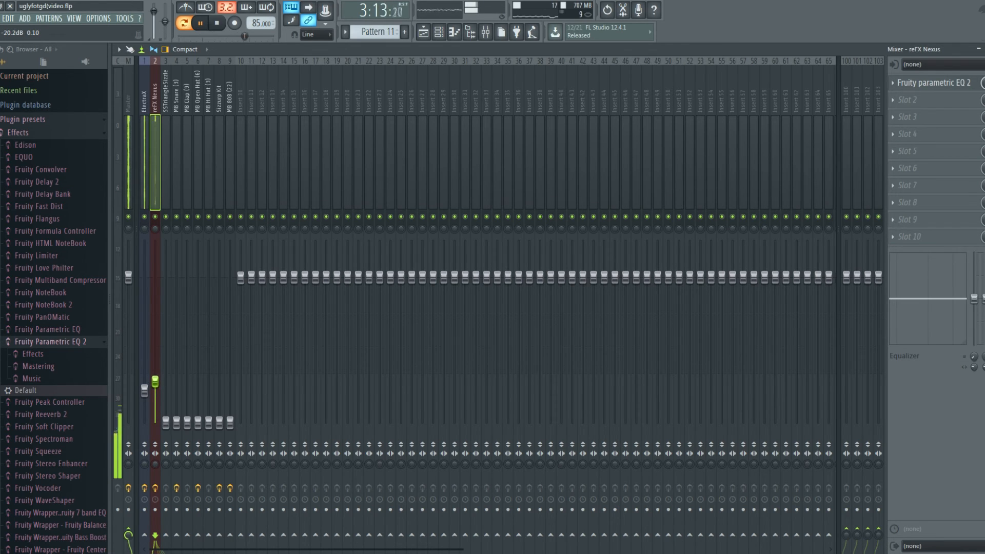
left_click(166, 422)
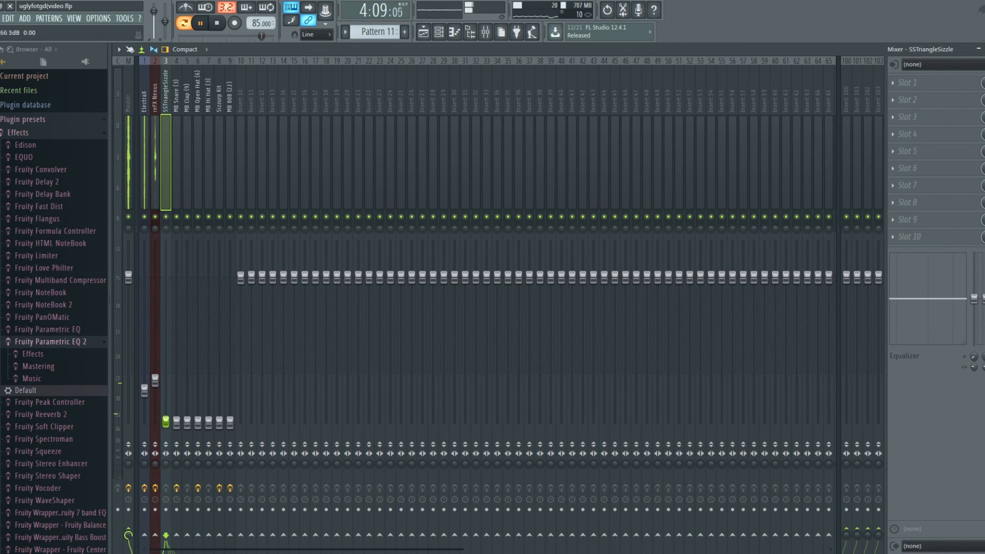
left_click_drag(179, 423, 180, 414)
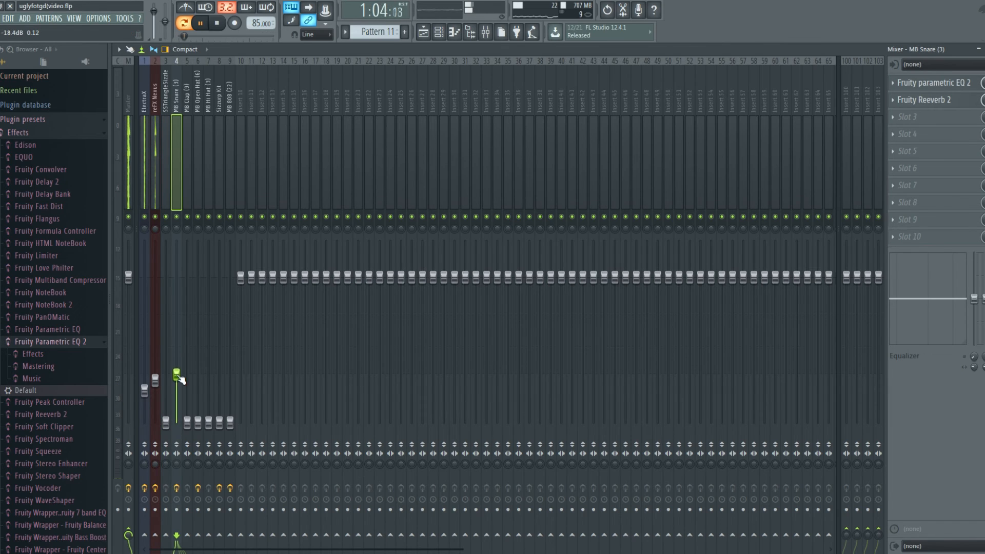
left_click(155, 380)
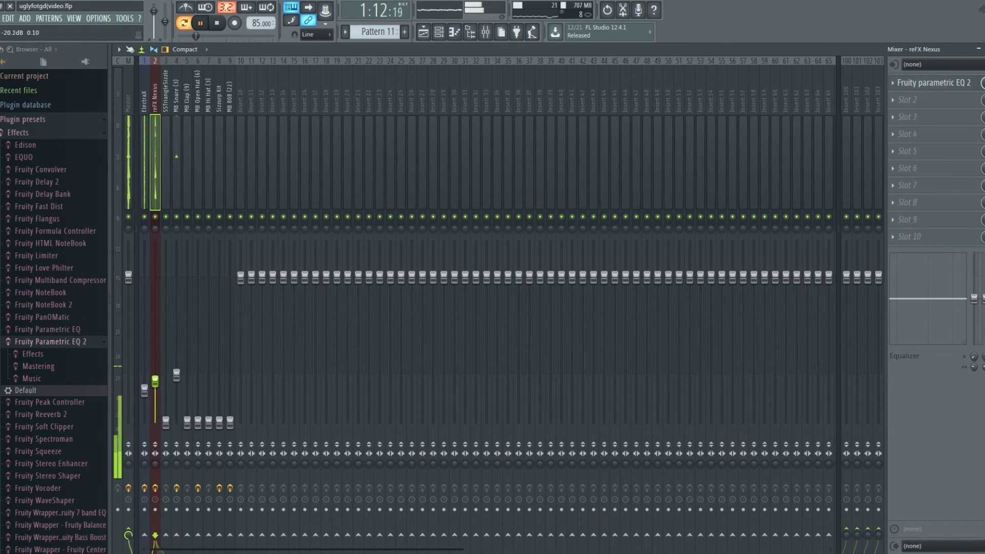
Try a level for MB Clap (9), and raise MB Open Hat (6) to about -24.2 dB and MB Hi Hat (3) to about -22.2 dB
left_click(187, 422)
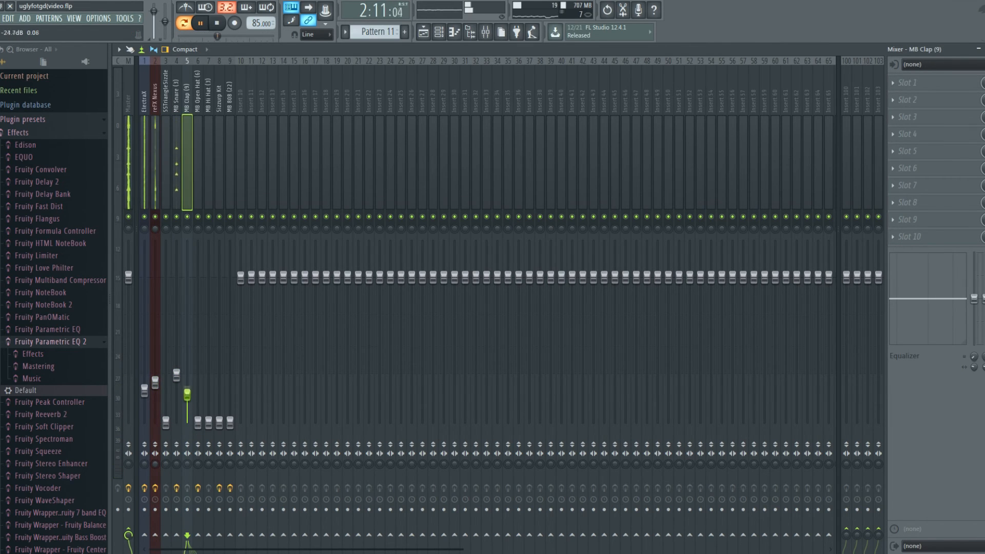
left_click_drag(199, 422, 198, 419)
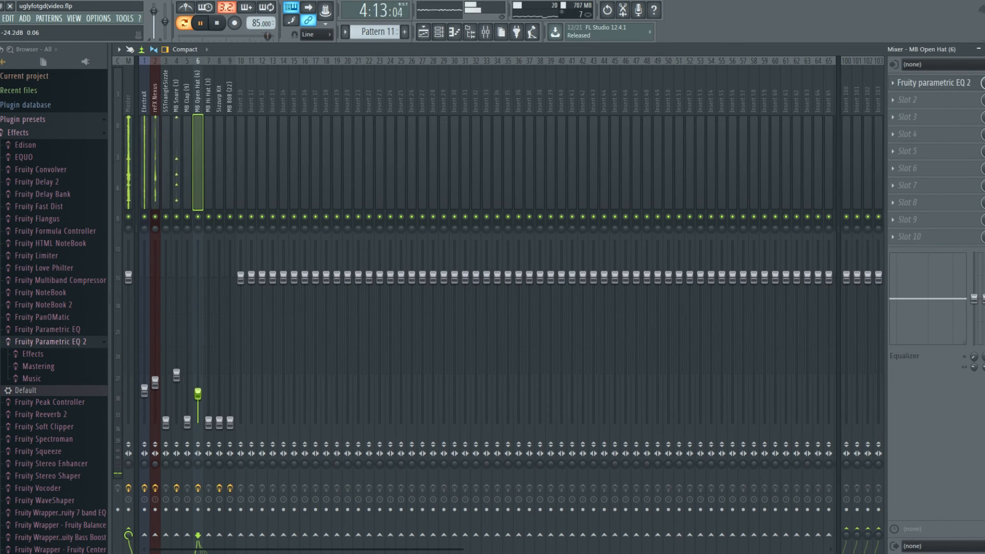
left_click_drag(210, 422, 209, 409)
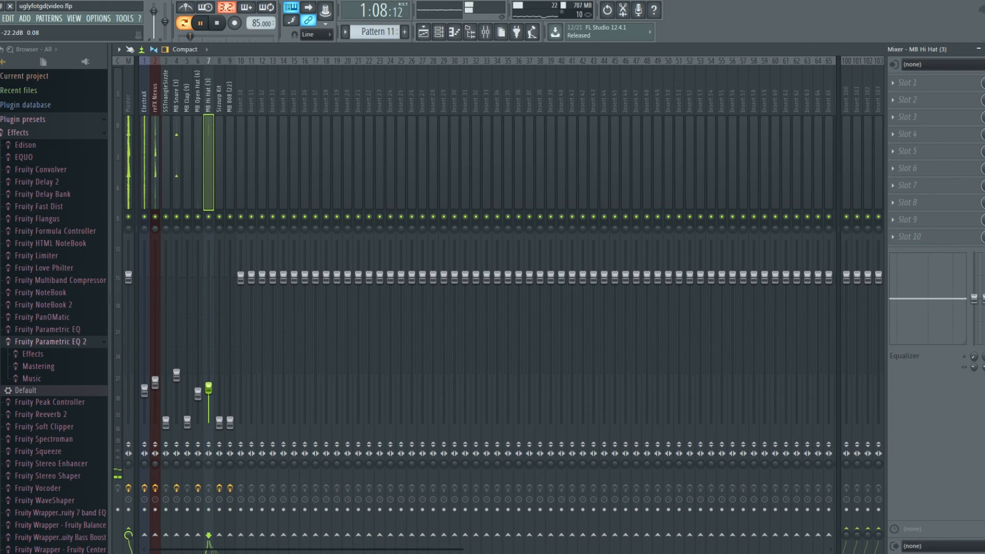
Raise the Sizzurp Kit fader slightly above the snare, nudge the hi-hat up, and bring MB 808 (22) to about -20.3 dB
left_click_drag(220, 421, 208, 382)
left_click_drag(219, 369, 220, 368)
left_click_drag(230, 423, 230, 399)
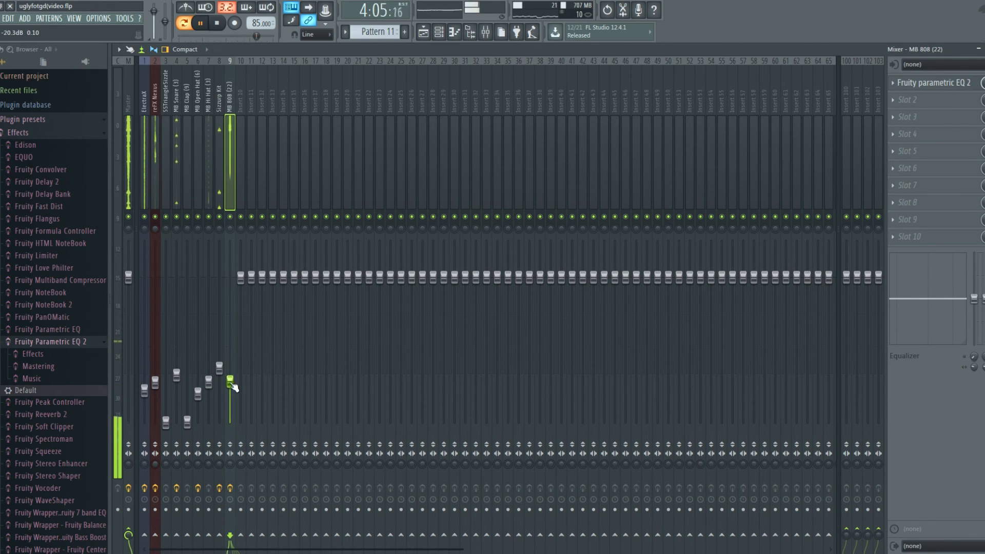
Load the default Maximus into slot 9 of the Master track and raise its master band post gain
left_click(127, 206)
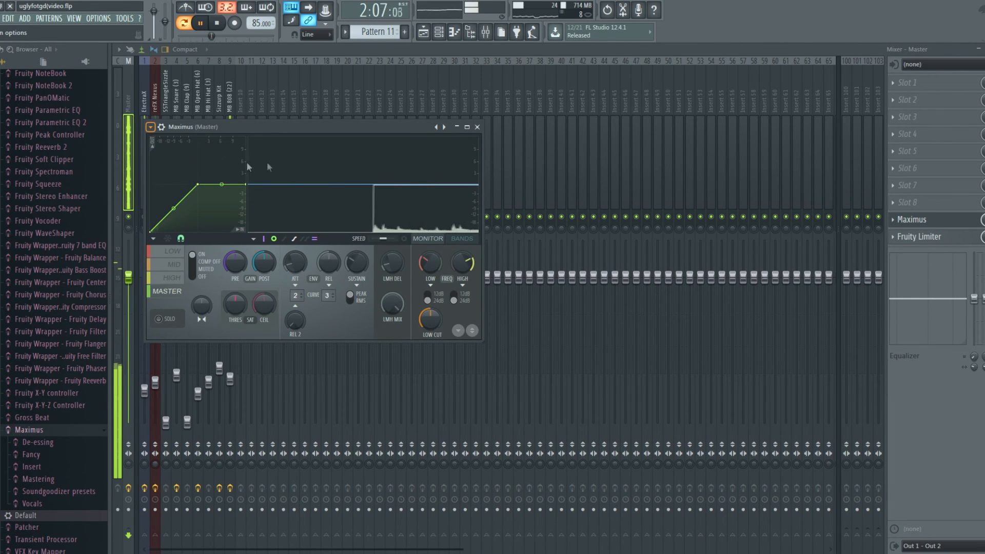
left_click(384, 205)
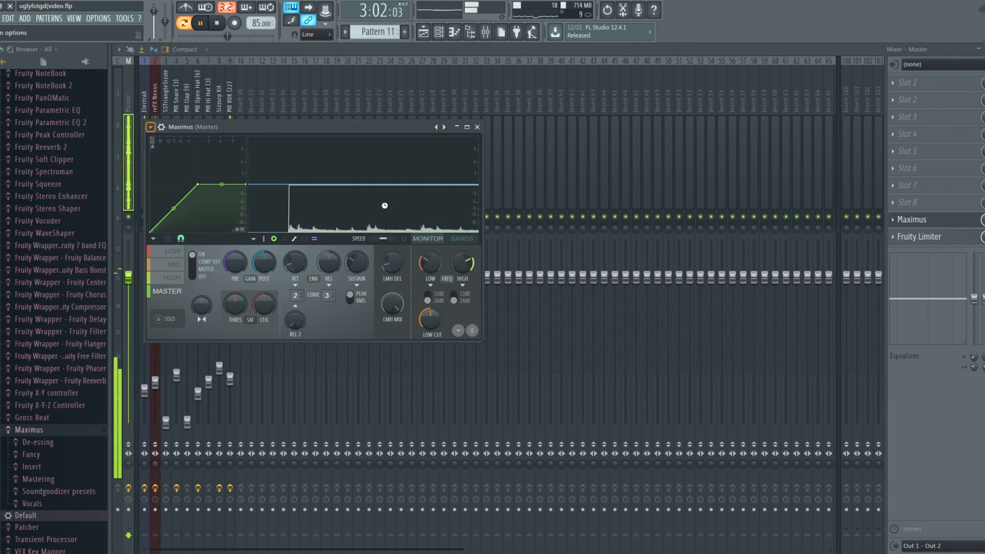
left_click_drag(260, 273, 275, 265)
Audition the high, mid and low bands of Maximus in solo while adjusting the low and high crossover frequencies
left_click(159, 319)
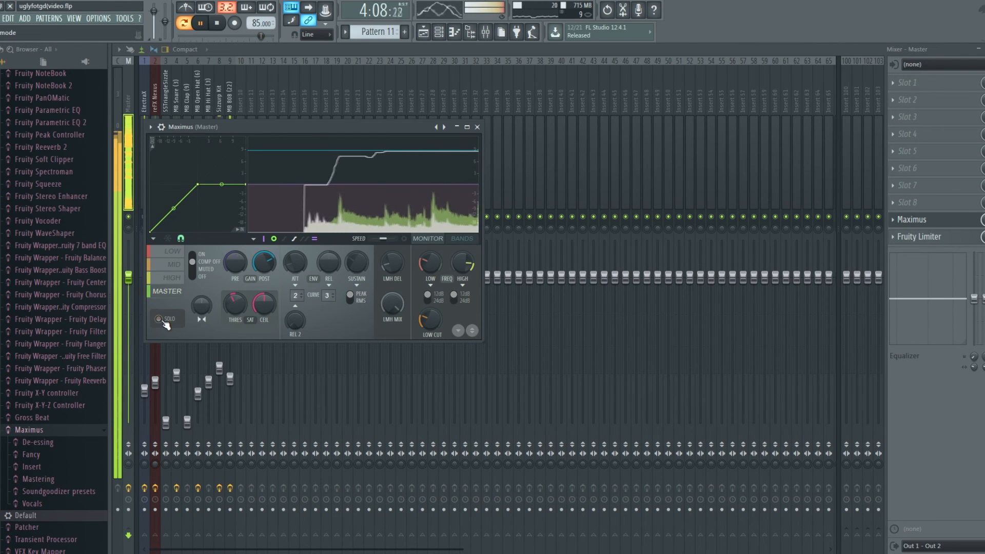
left_click(173, 280)
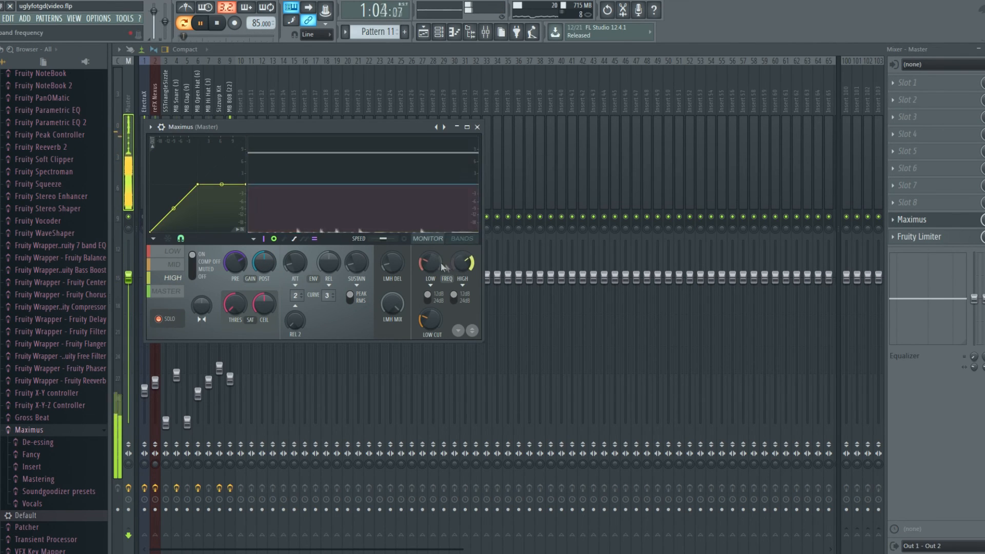
left_click_drag(430, 264, 430, 267)
mouse_move(463, 263)
left_mouse_down()
mouse_move(438, 268)
mouse_move(427, 258)
mouse_move(463, 255)
left_mouse_up()
left_click(175, 265)
left_click(178, 253)
left_click_drag(432, 264, 463, 261)
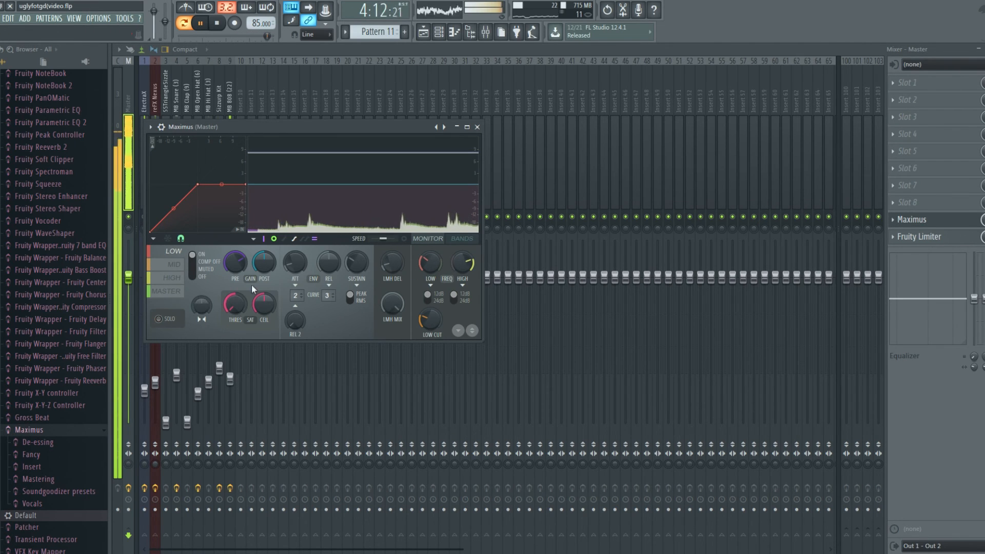
Raise the post gain of Maximus's master band further, close the plugin, and stop playback
left_click(170, 291)
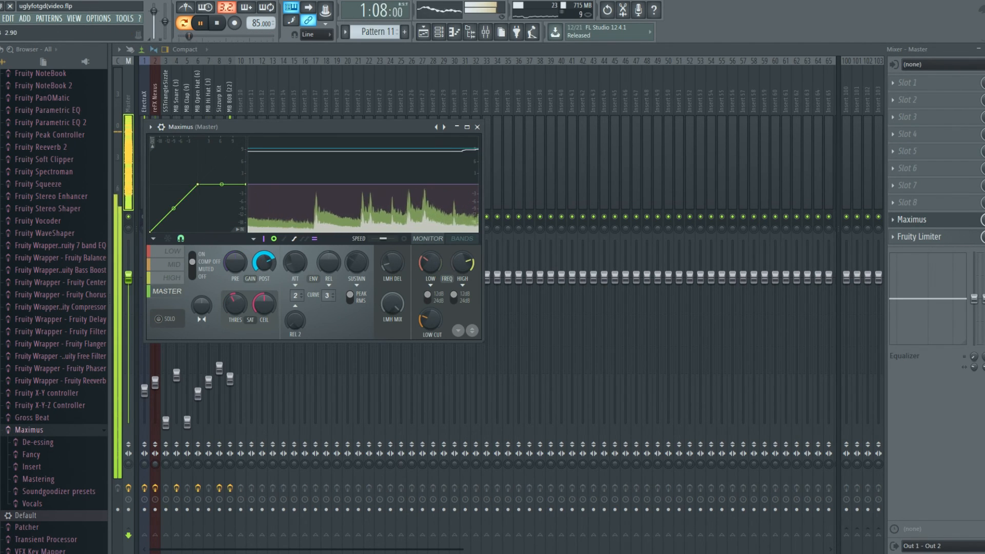
left_click(477, 127)
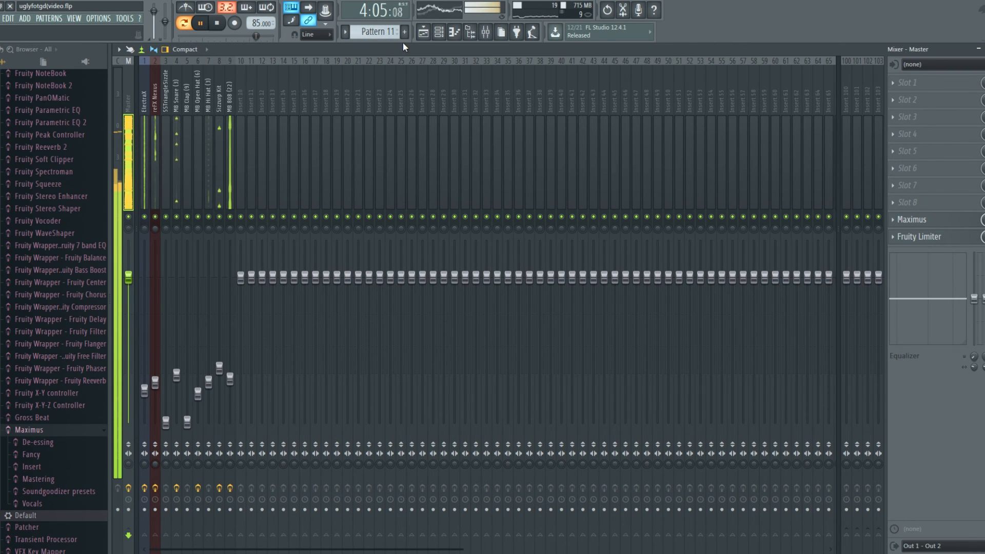
key("space")
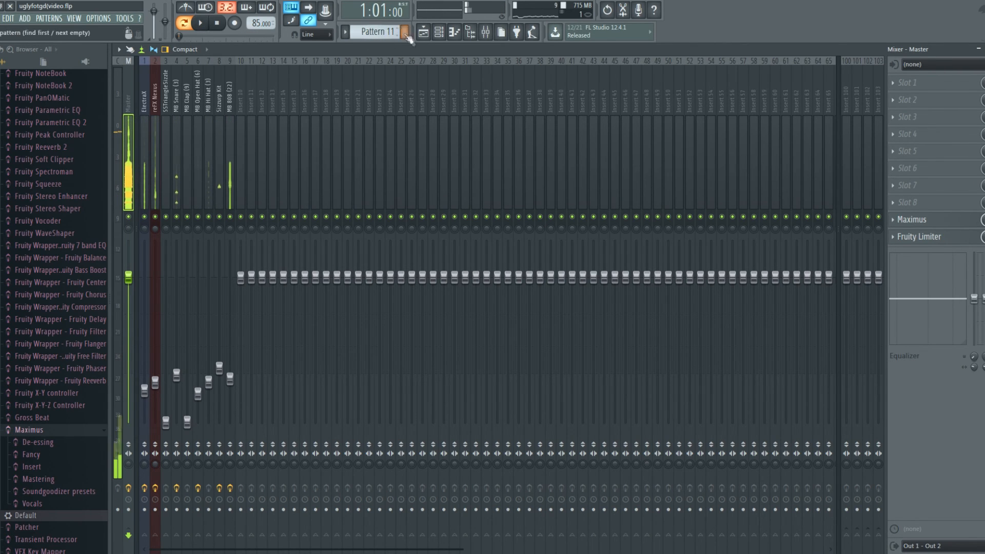
Open the playlist and replace the MB 808 (22) clip on Track 20 with a Pattern 11 clip starting at bar 1
left_click(424, 35)
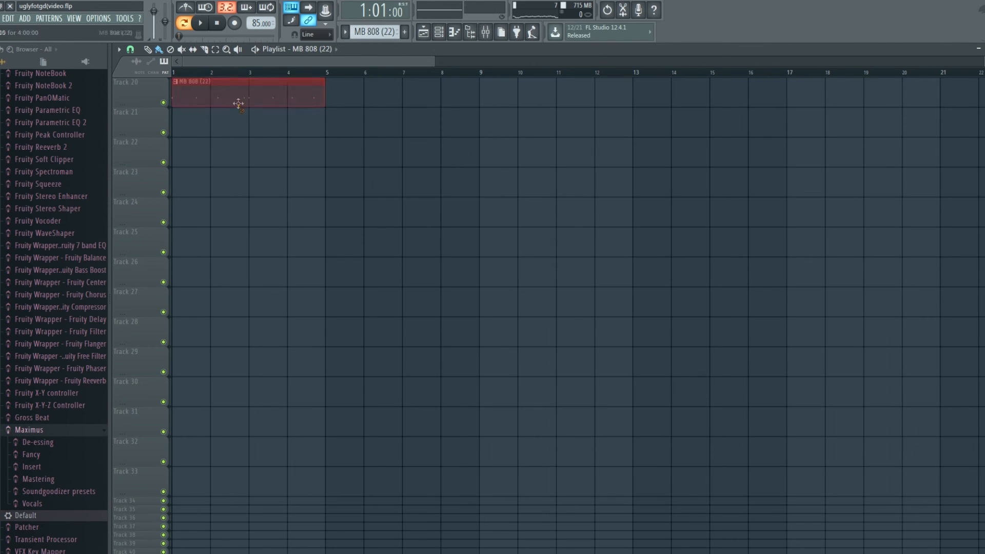
right_click(238, 101)
left_click_drag(211, 104, 171, 100)
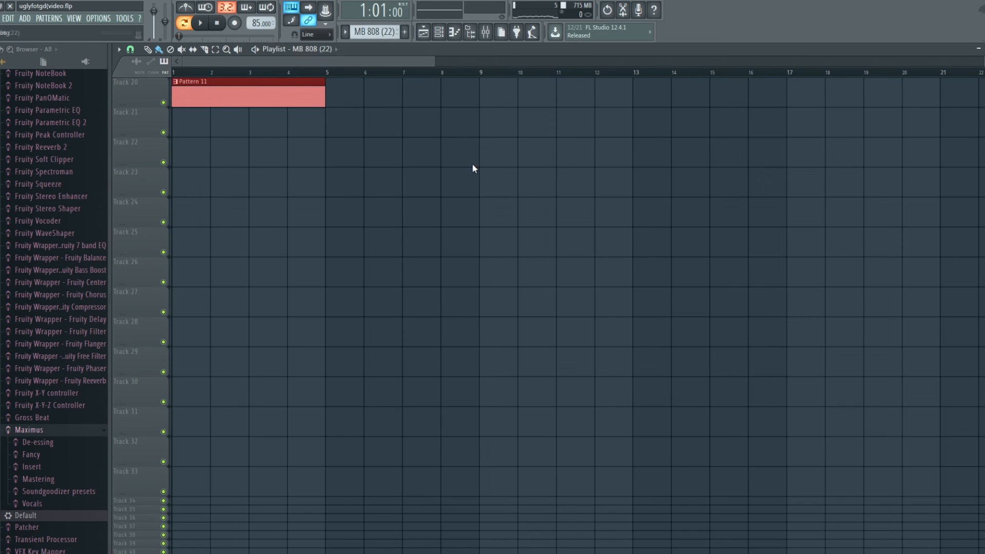
mouse_move(227, 99)
left_mouse_down()
mouse_move(227, 147)
mouse_move(226, 94)
left_mouse_up()
Select and play Pattern 11, switch playback to song mode, and split the pattern by channel
key("KP_Add")
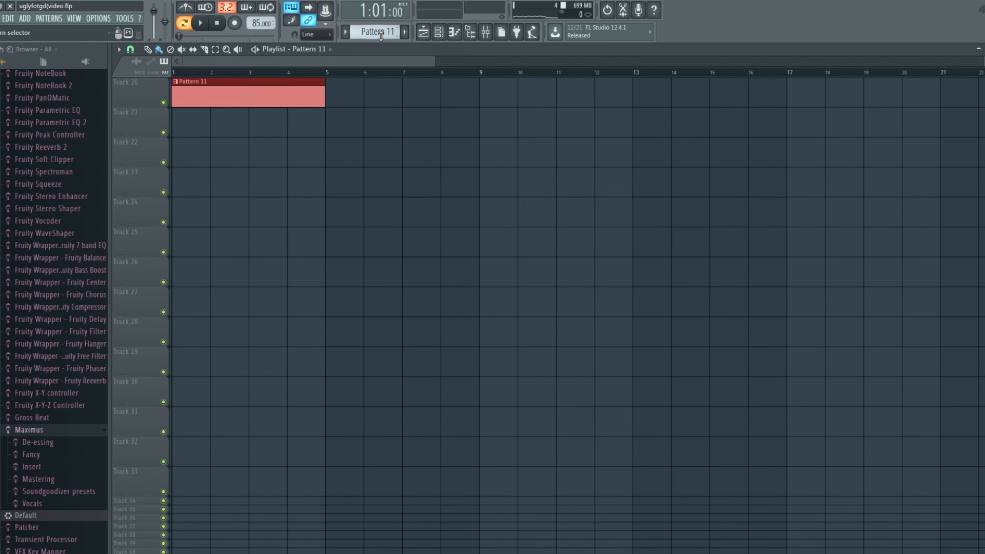
key("space")
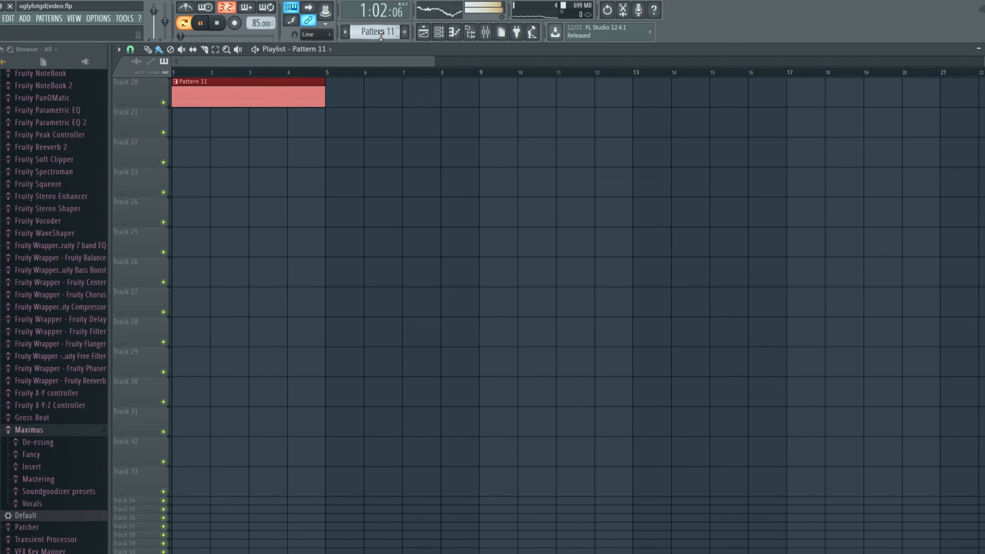
left_click(183, 23)
key("space")
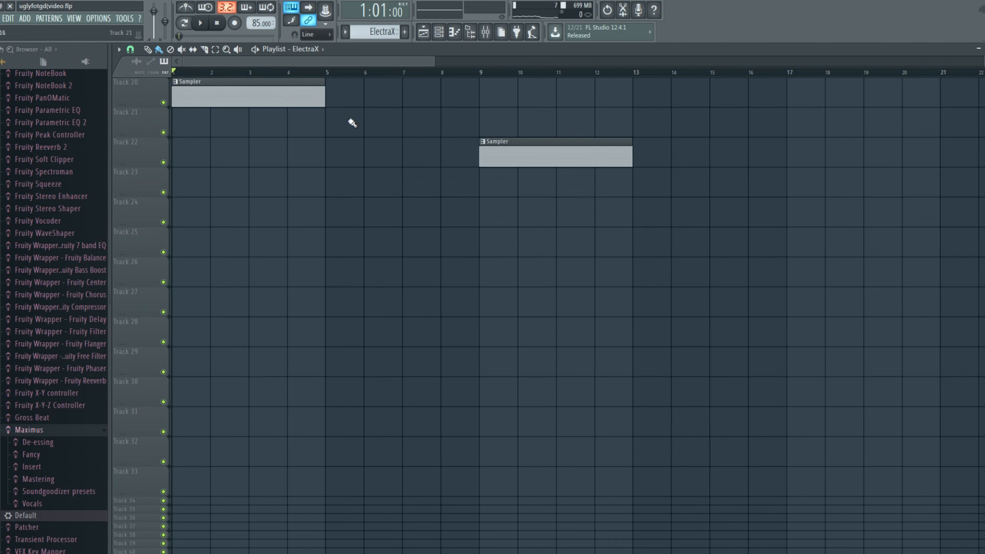
Delete the extra Sampler clip at bar 9 on Track 22 and clear the trial clips from Track 21
right_click(487, 149)
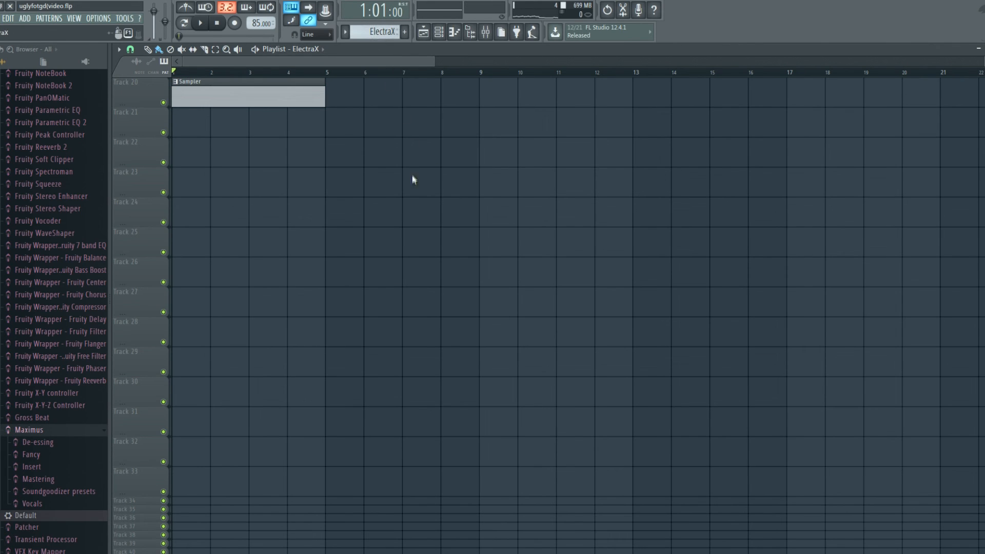
left_click(297, 127)
right_click(296, 120)
mouse_move(261, 97)
left_mouse_down()
mouse_move(261, 127)
mouse_move(259, 97)
mouse_move(252, 102)
left_mouse_up()
left_click(288, 127)
right_click(324, 127)
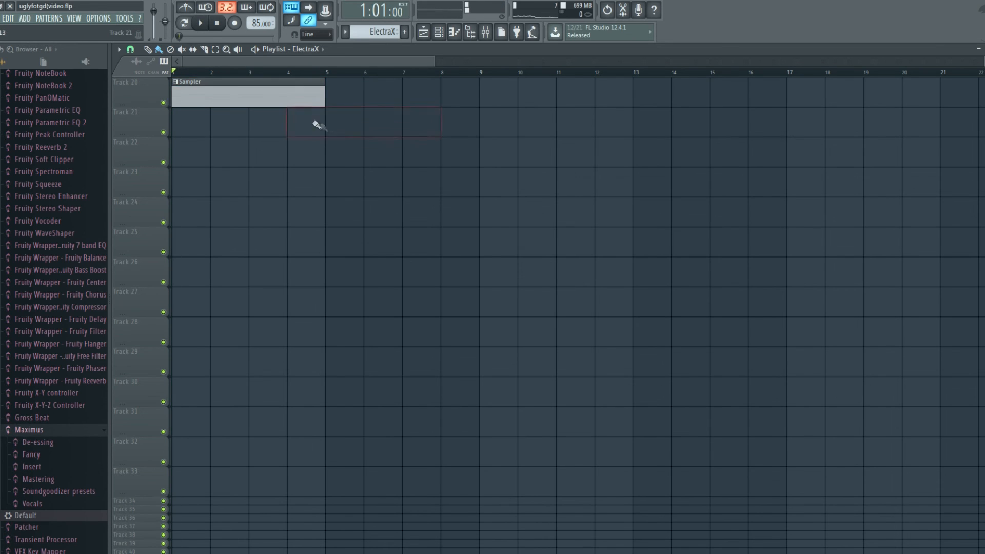
Stack the split channel clips from bar 1 on Tracks 20 to 27, ending with MB Hi Hat (3) on Track 26 and Sizzurp Kit on Track 27
left_click(290, 101)
left_click(363, 115)
left_click_drag(261, 95, 229, 256)
left_click_drag(263, 101, 225, 306)
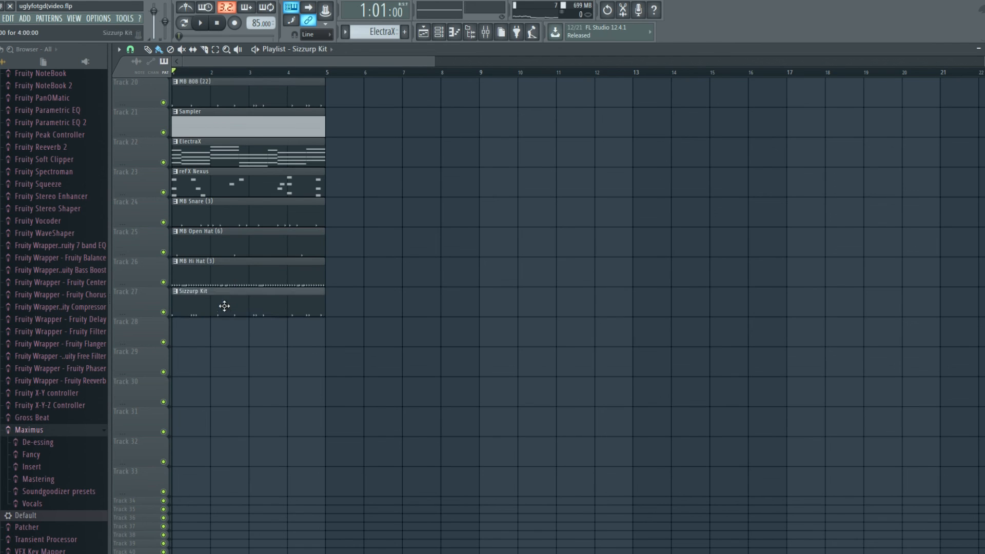
Delete the Sampler clip and restack the remaining channel clips from bar 1 on Tracks 20 to 26, with ElectraX first and MB 808 (22) last
left_click_drag(241, 99, 226, 336)
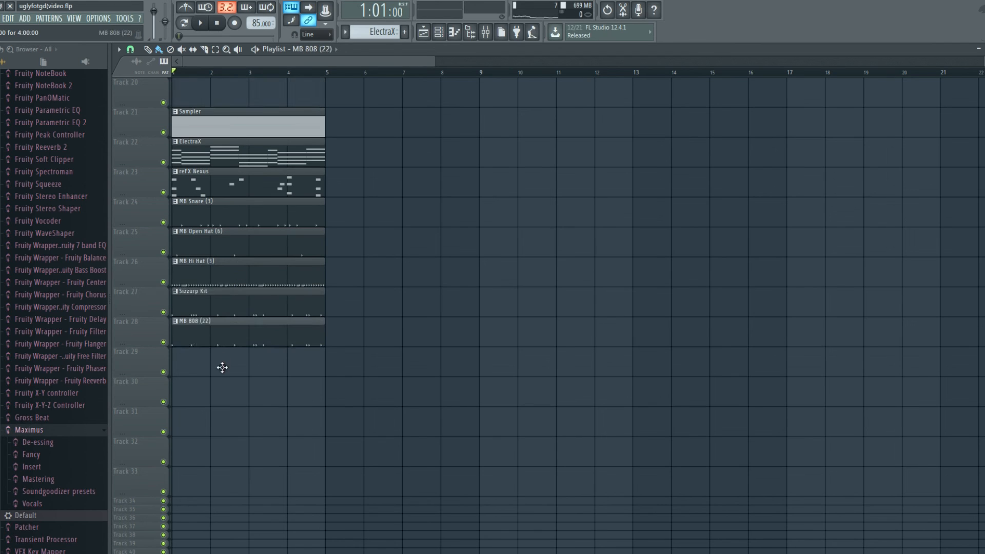
right_click(293, 123)
left_click_drag(375, 376, 198, 80)
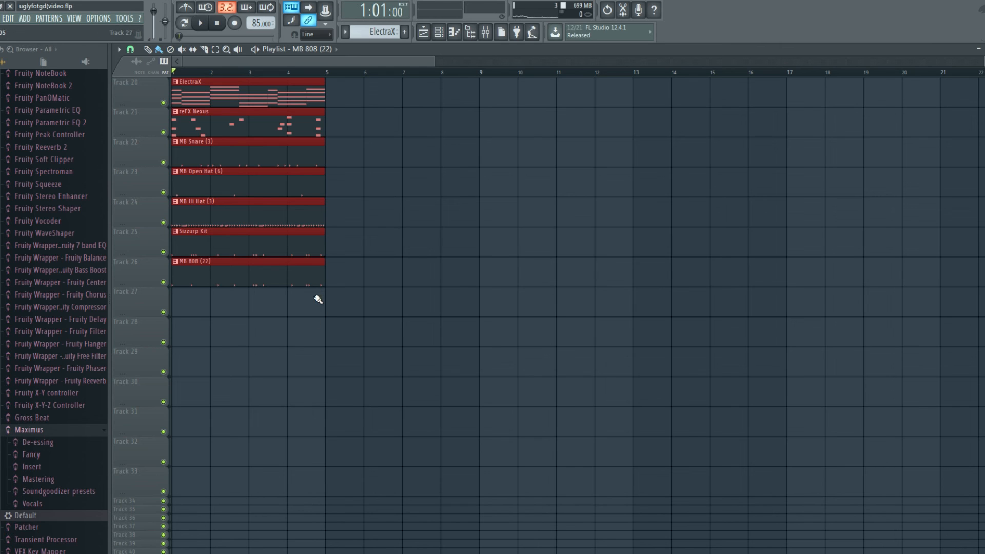
key("space")
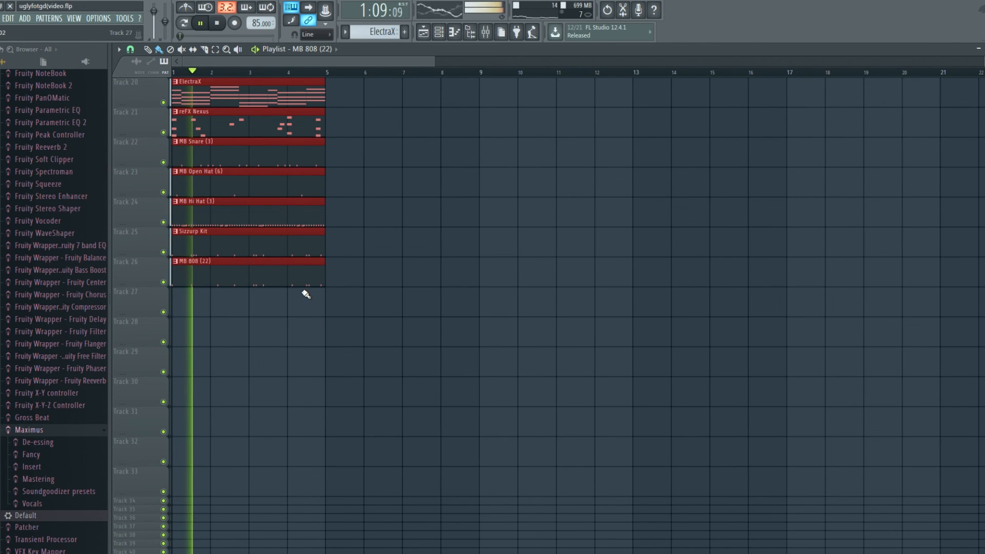
key("space")
Move the drum and 808 clips on Tracks 22 to 26 to bar 9, and duplicate the ElectraX and reFX Nexus clips to bar 5 during playback
left_click_drag(367, 315, 188, 138)
left_click_drag(189, 167, 488, 165)
key("space")
left_click_drag(353, 161, 242, 77)
key("ctrl+b")
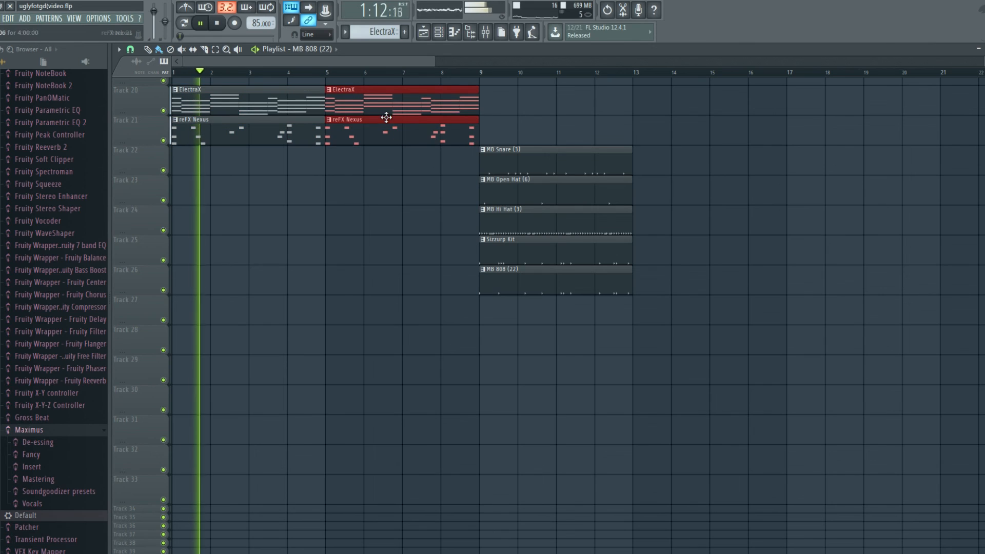
Move the MB Hi Hat (3) clip on Track 24 and the MB Snare (3) clip on Track 22 back to bar 5
double_click(511, 224)
left_click(424, 33)
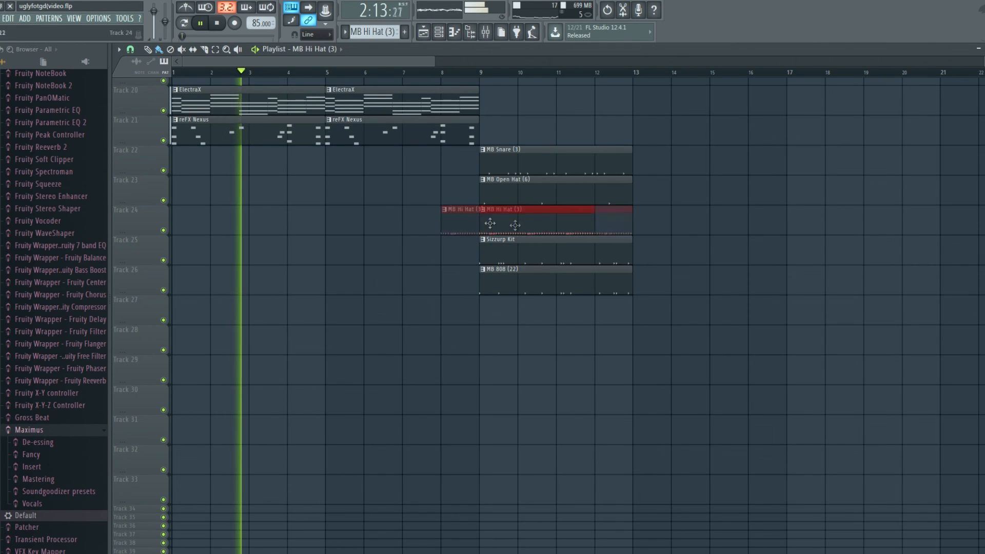
left_click_drag(515, 224, 376, 220)
left_click_drag(502, 165, 352, 162)
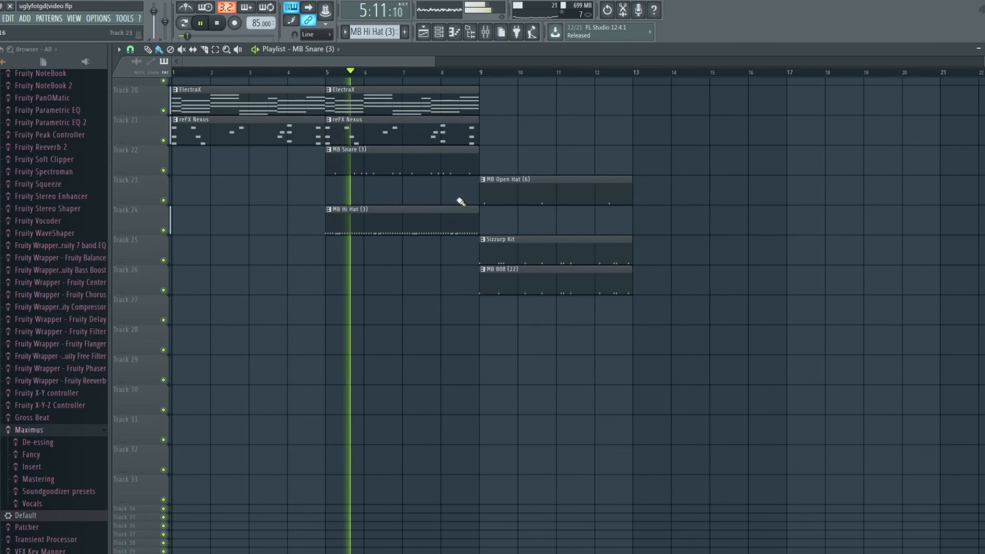
Duplicate the bar 5 clips to bar 9, and repeat the full bar 9 section at bars 13 and 17
left_click_drag(424, 287, 415, 88)
key("ctrl+b")
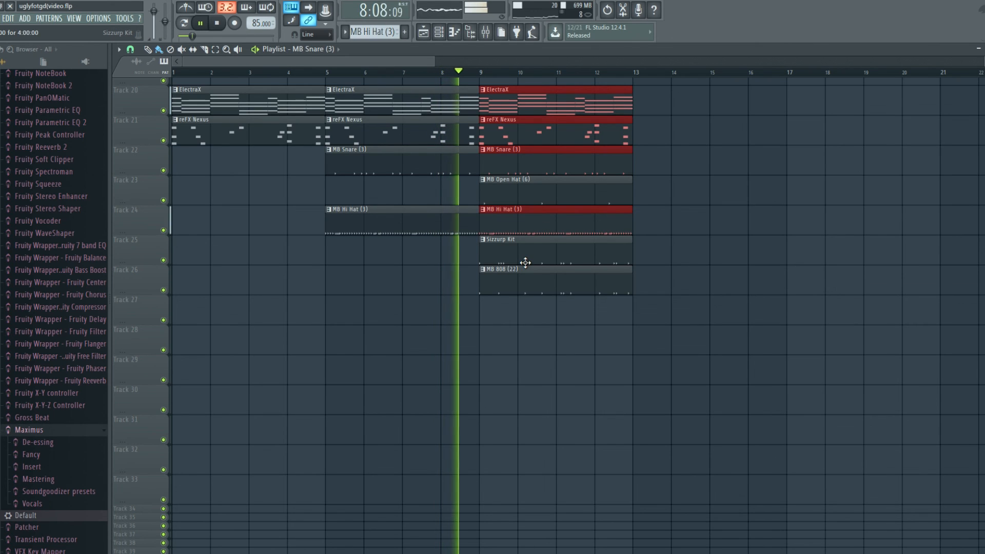
left_click_drag(594, 323, 556, 104)
key("ctrl+b")
key("ctrl+b")
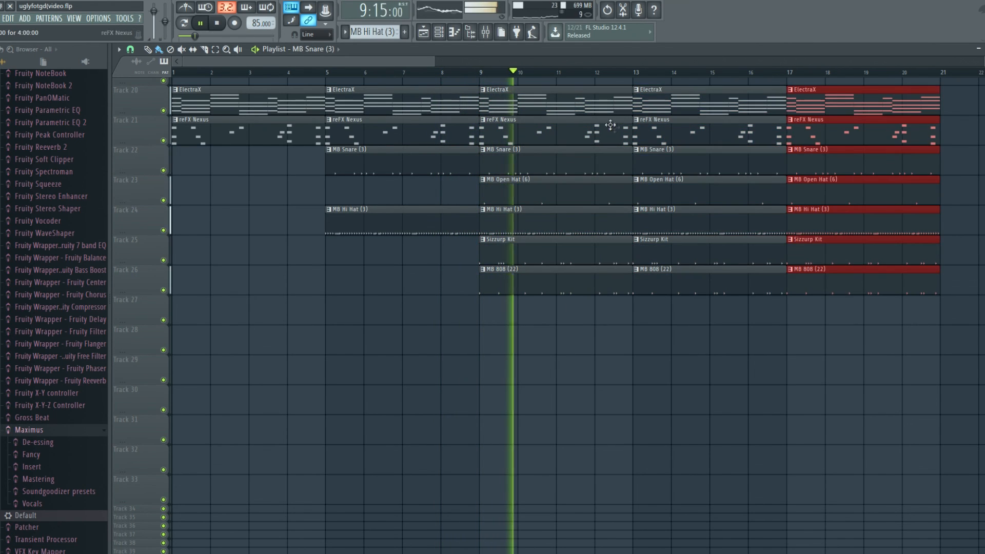
left_click_drag(432, 60, 741, 90)
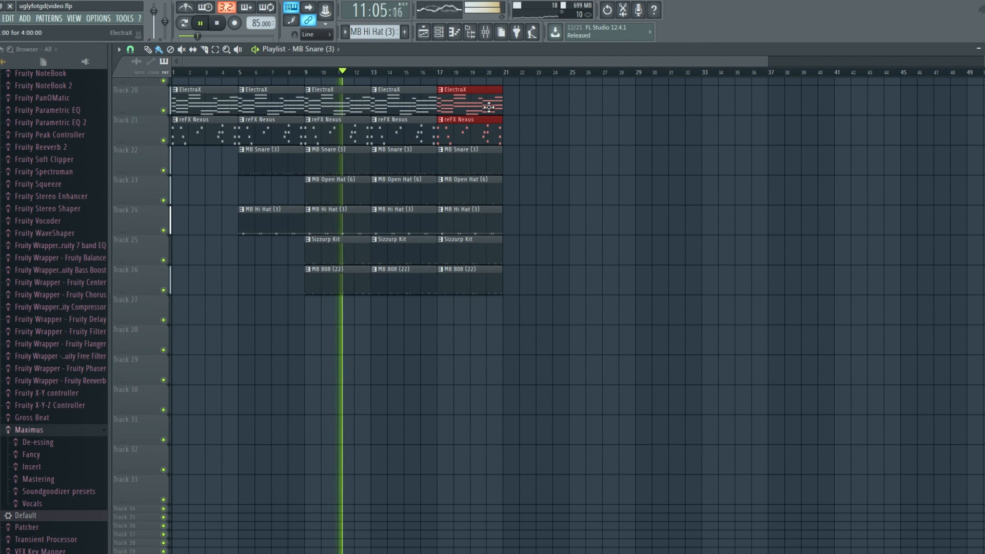
key("space")
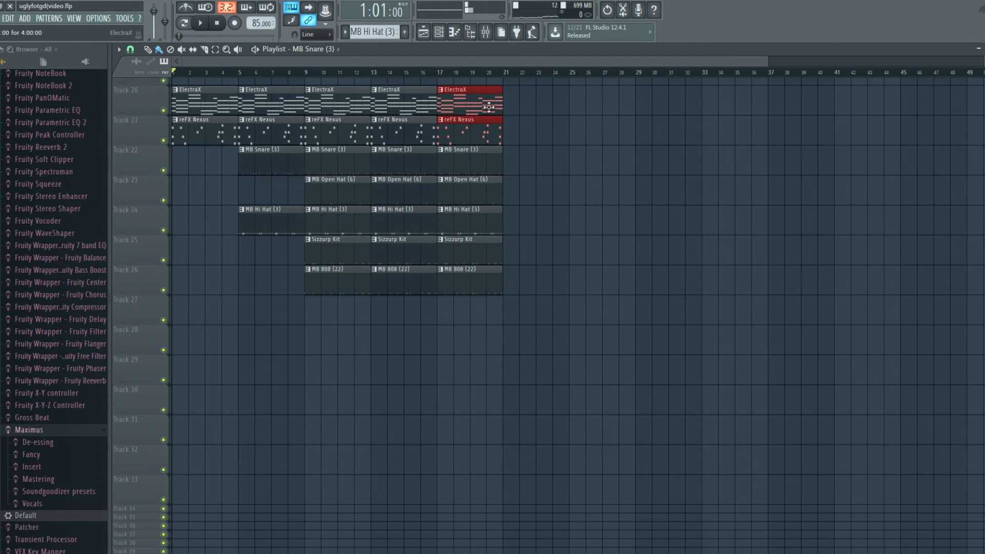